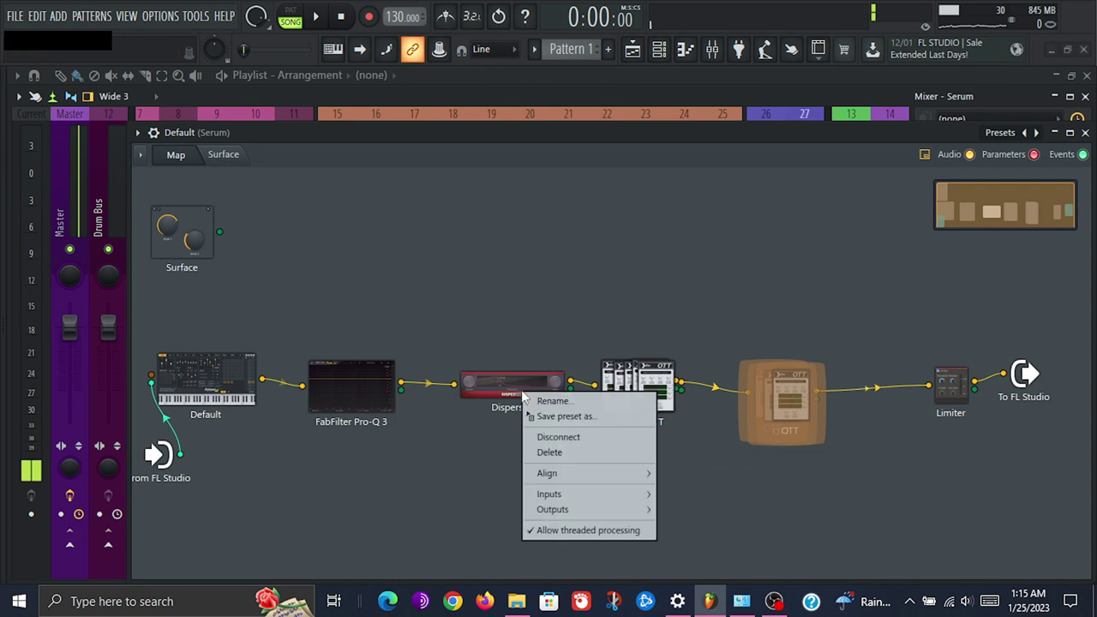
Add a second Disperser to the chain between the two groups of OTT modules
left_click_drag(557, 416, 692, 469)
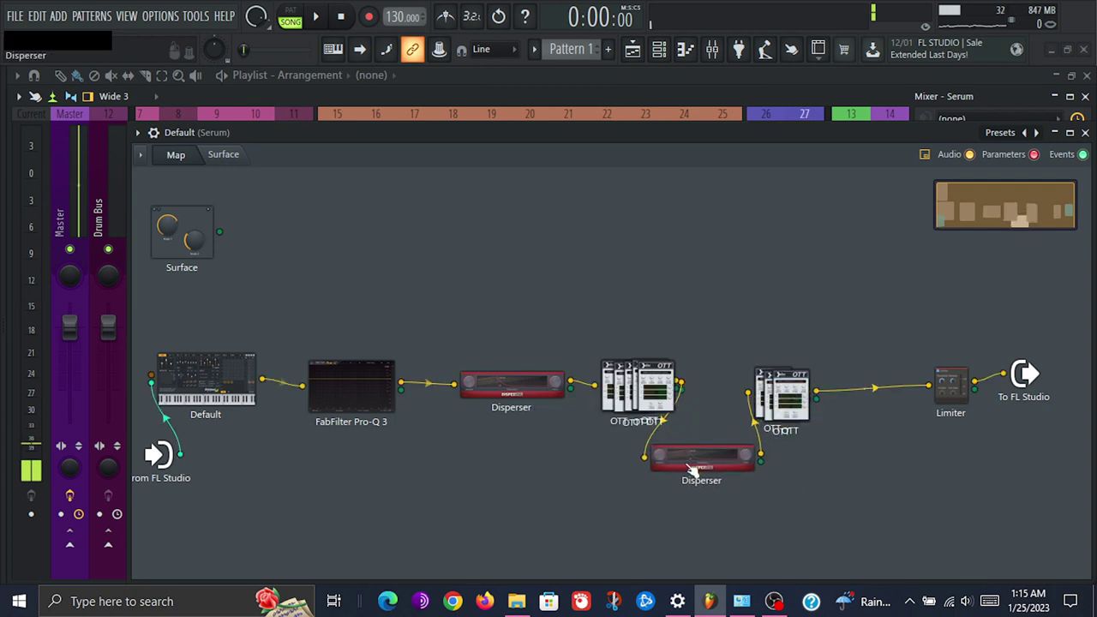
right_click(692, 469)
left_click(648, 482)
Set the second Disperser's frequency to 49.4 Hz and audition the sound
left_click(682, 469)
mouse_move(460, 307)
left_mouse_down()
mouse_move(519, 316)
mouse_move(423, 312)
left_mouse_up()
key("space")
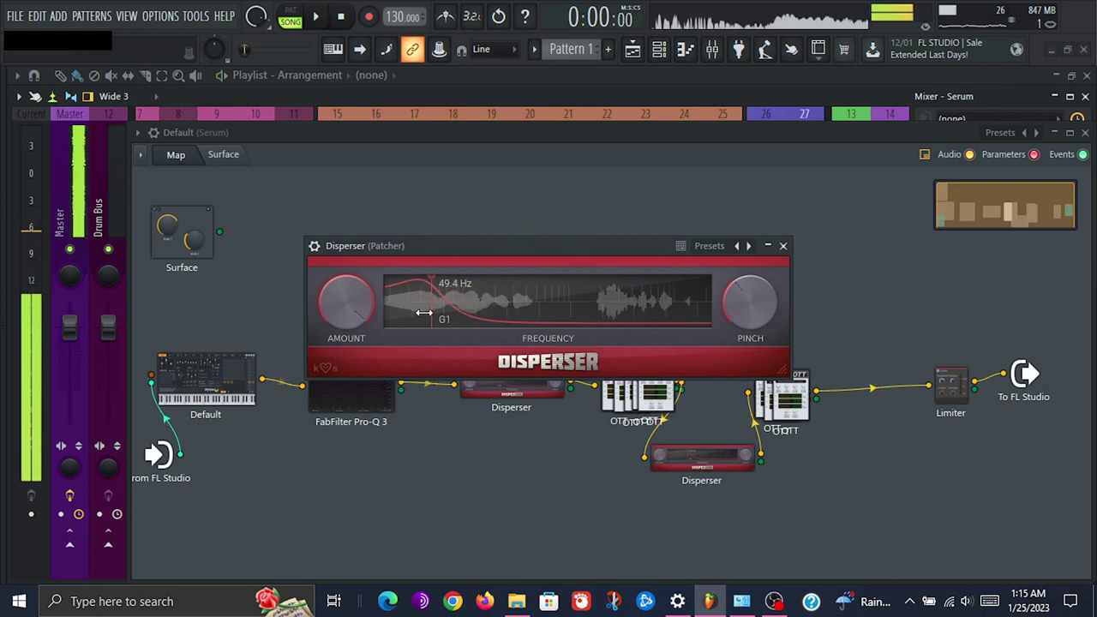
key("space")
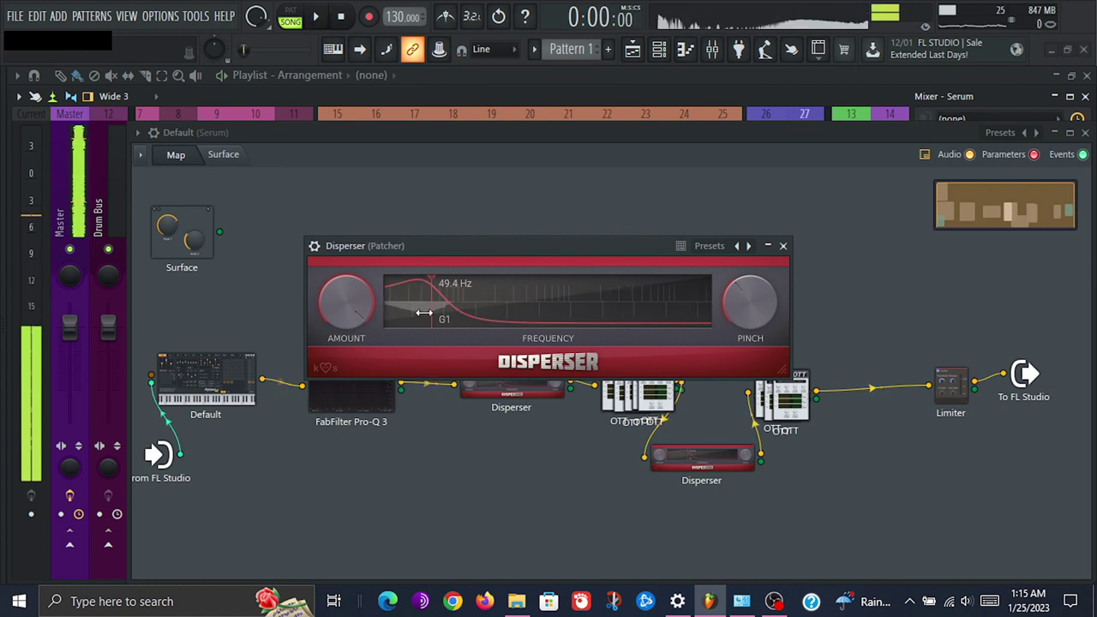
left_click(782, 245)
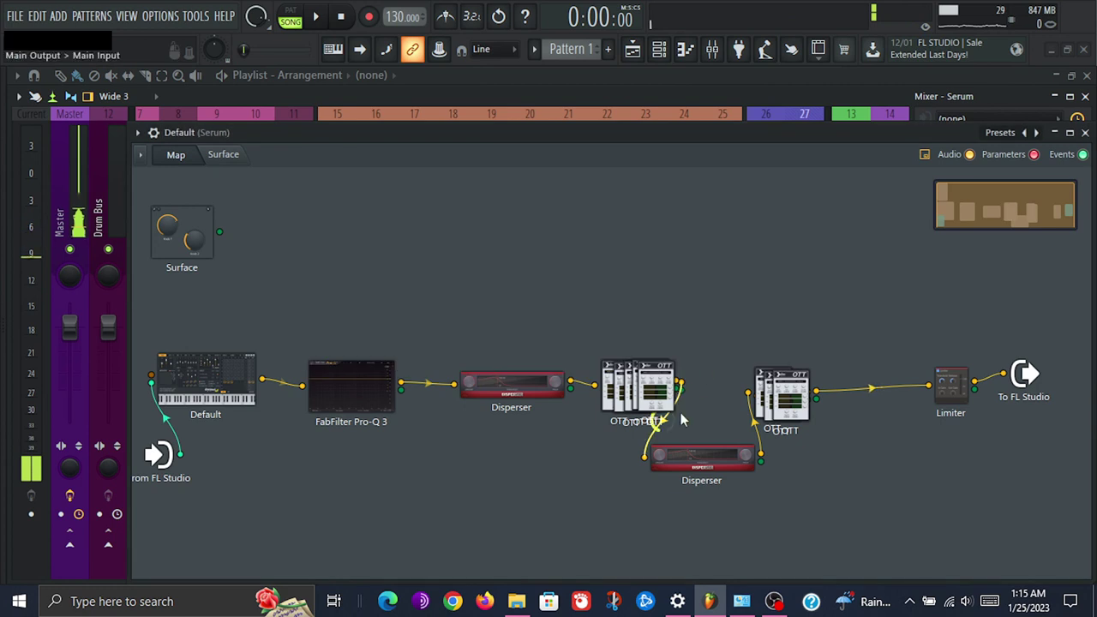
Gather the OTT modules into one stack, with one Disperser directly above it and the other directly below
left_click_drag(701, 456, 687, 457)
left_click(782, 401)
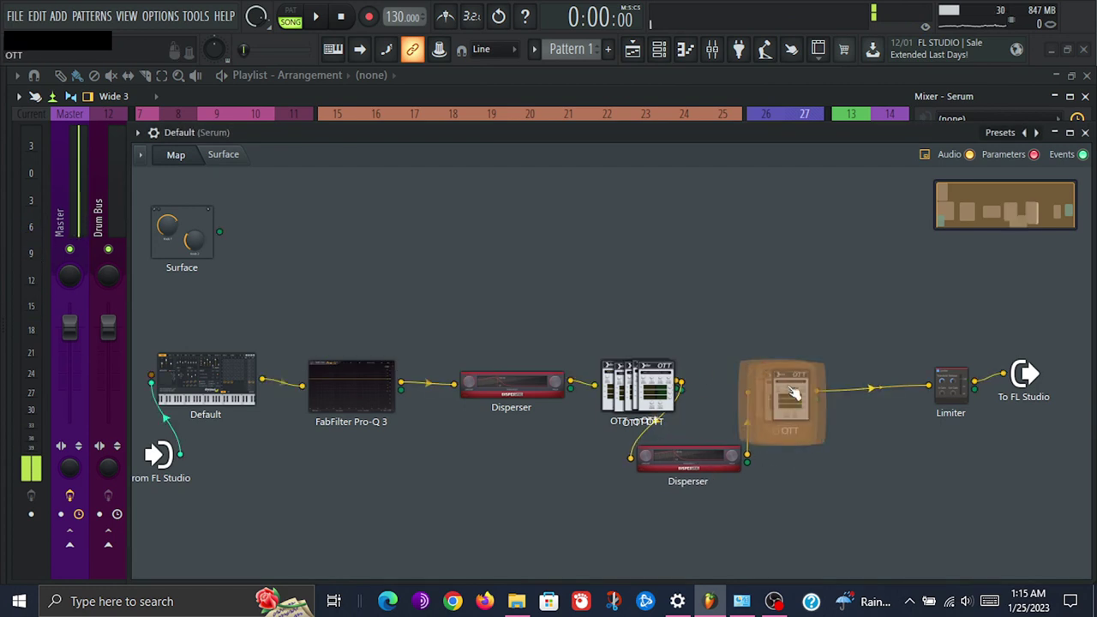
left_click_drag(794, 392, 714, 392)
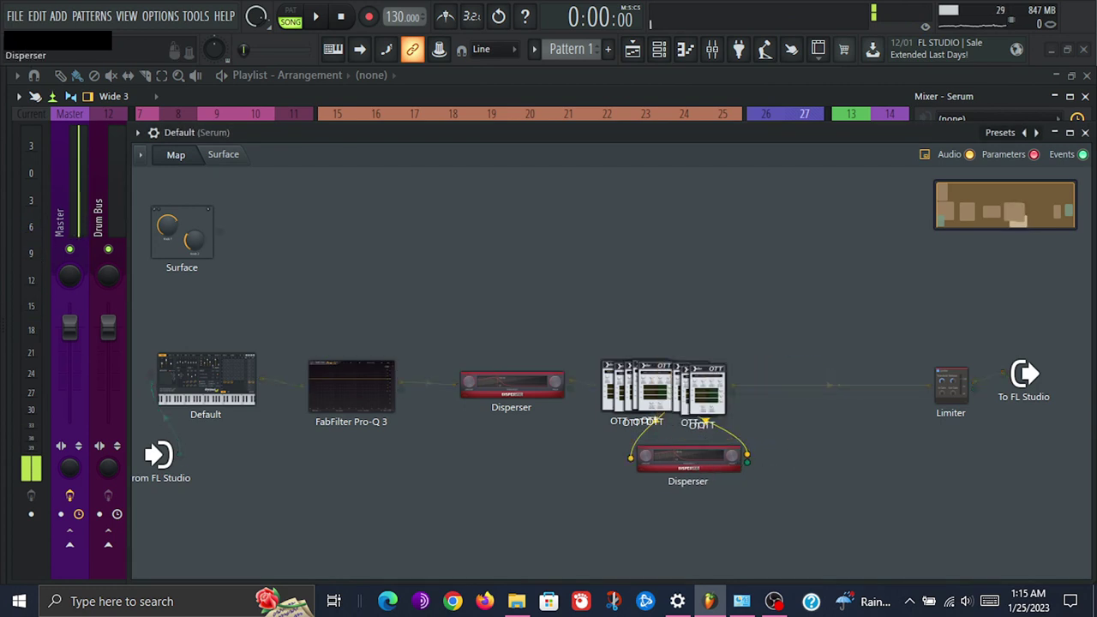
left_click_drag(701, 476, 688, 466)
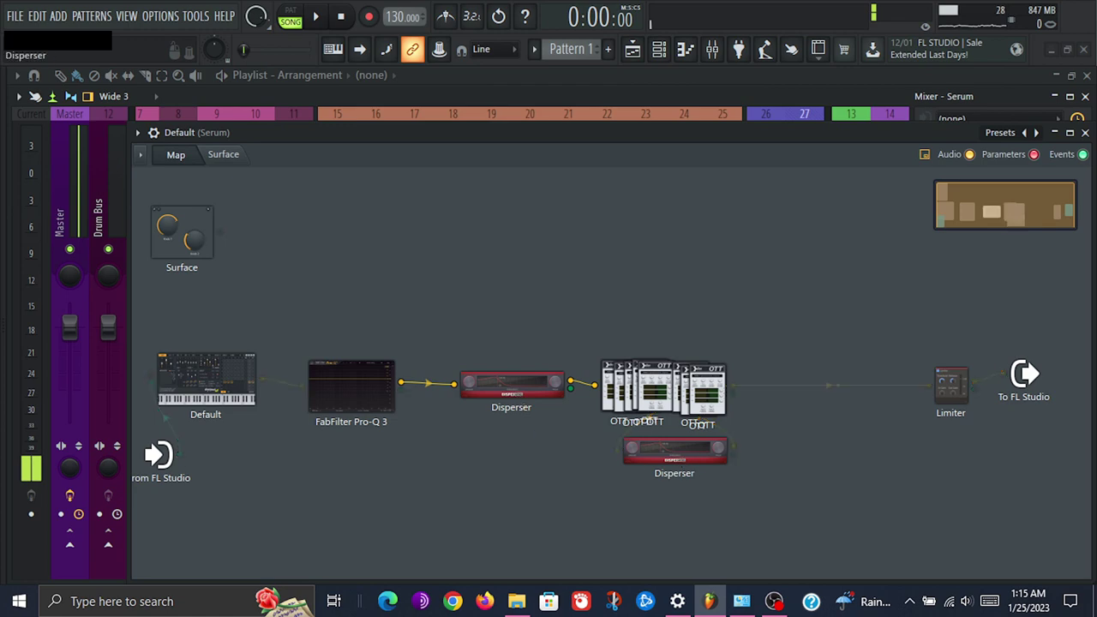
left_click_drag(511, 383, 661, 347)
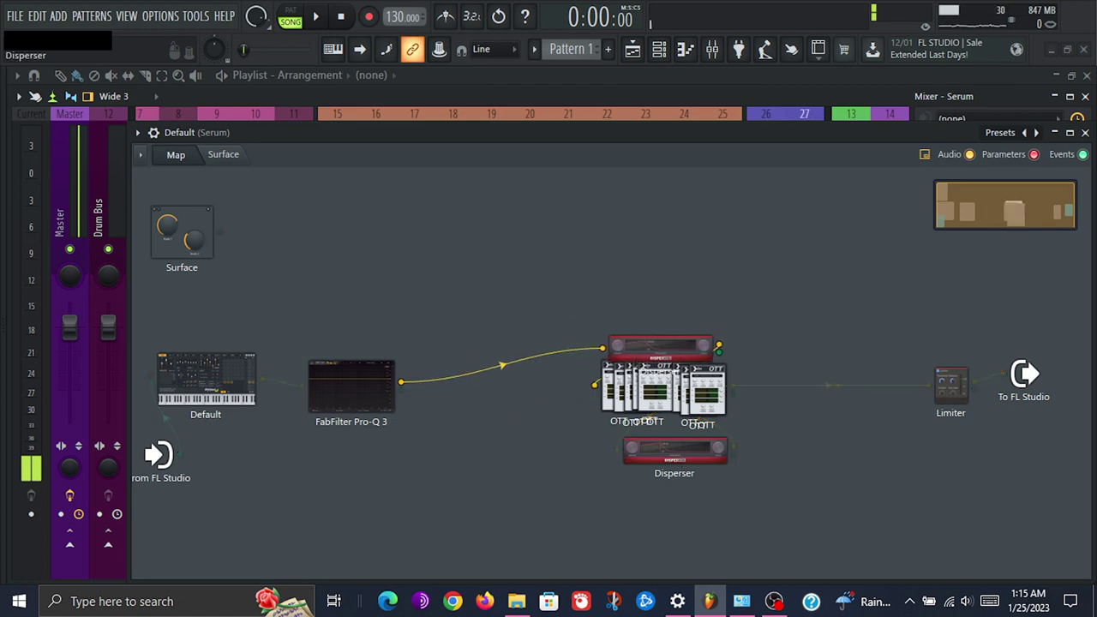
Search the plugins for "delay" and insert Multiband Delay between FabFilter Pro-Q 3 and the upper Disperser
left_click(738, 49)
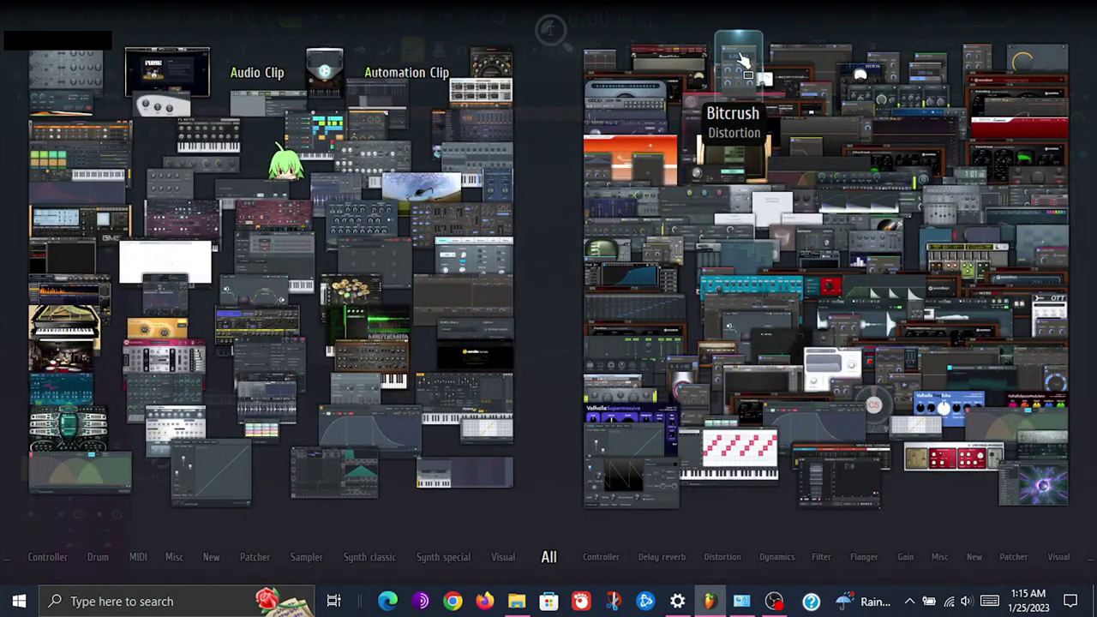
type("delay")
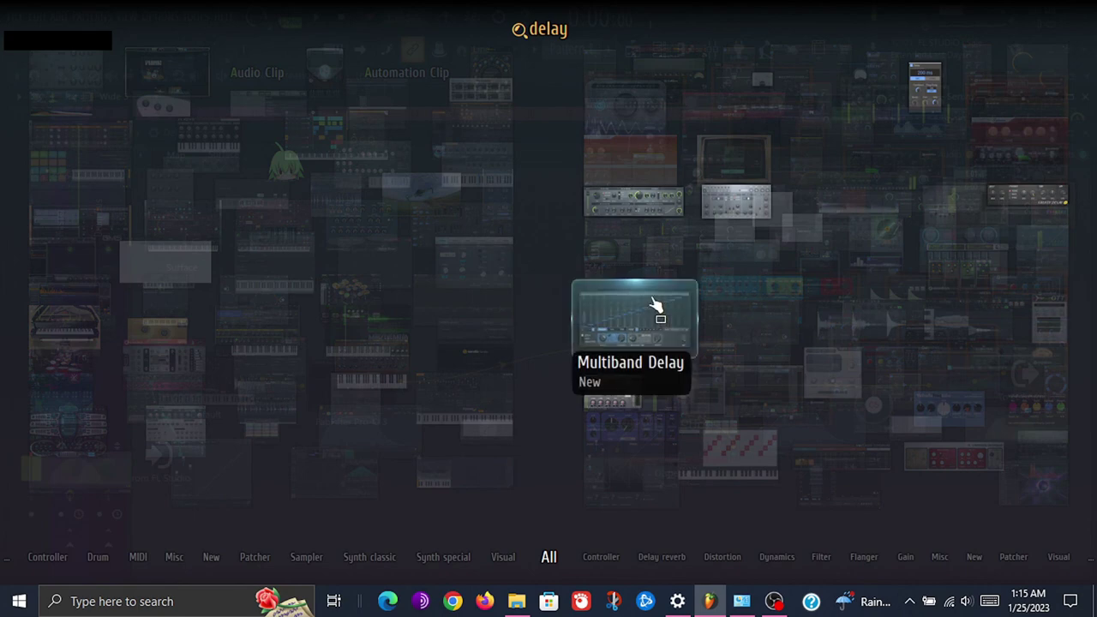
left_click_drag(656, 311, 402, 386)
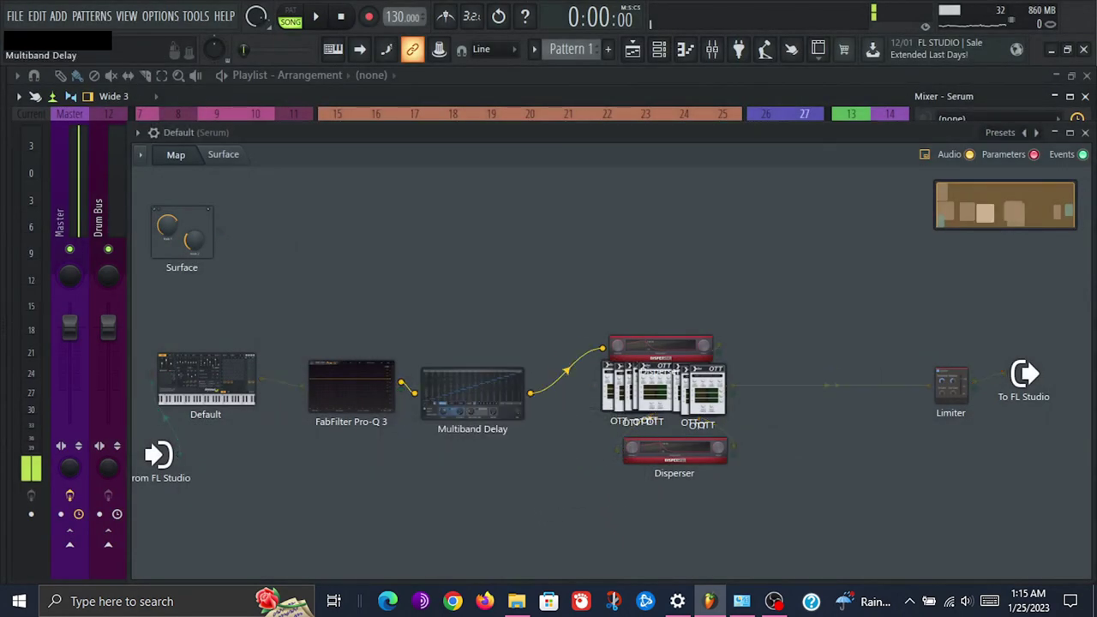
left_click_drag(460, 413, 462, 356)
Redraw Multiband Delay's delay curve with high values in the low bands, a dip in the mids and a rise in the highs, auditioning it
double_click(463, 355)
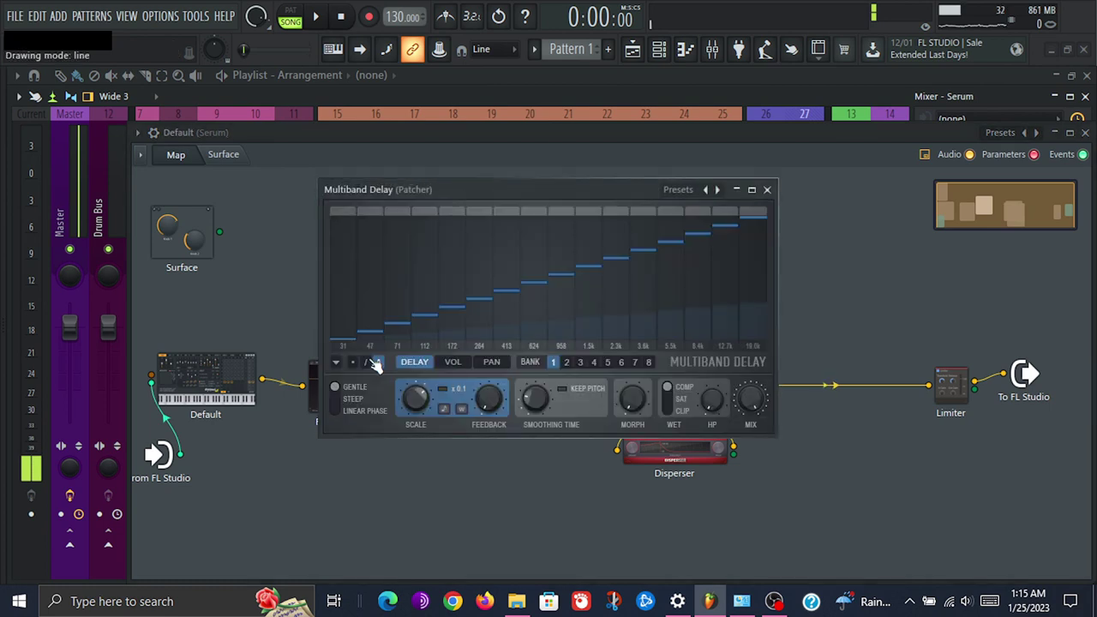
mouse_move(343, 288)
left_mouse_down()
mouse_move(364, 258)
mouse_move(450, 373)
mouse_move(600, 302)
mouse_move(753, 307)
mouse_move(766, 269)
left_mouse_up()
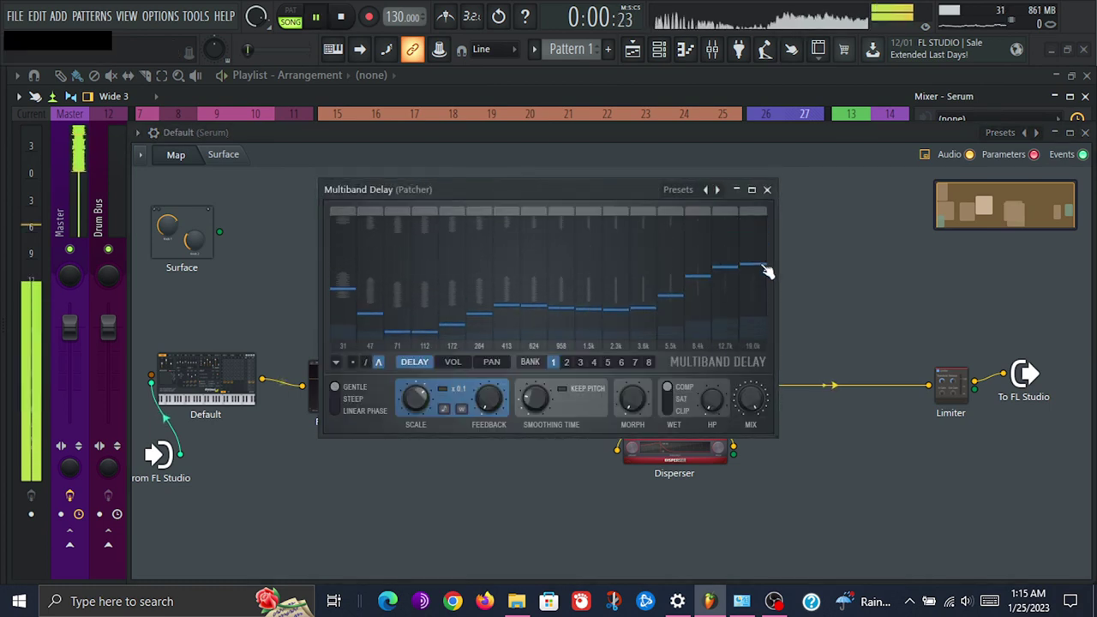
mouse_move(766, 269)
left_mouse_down()
mouse_move(515, 281)
mouse_move(563, 318)
mouse_move(580, 313)
mouse_move(465, 272)
mouse_move(496, 320)
mouse_move(496, 300)
mouse_move(478, 337)
mouse_move(424, 247)
mouse_move(422, 325)
mouse_move(413, 284)
mouse_move(390, 249)
left_mouse_up()
key("space")
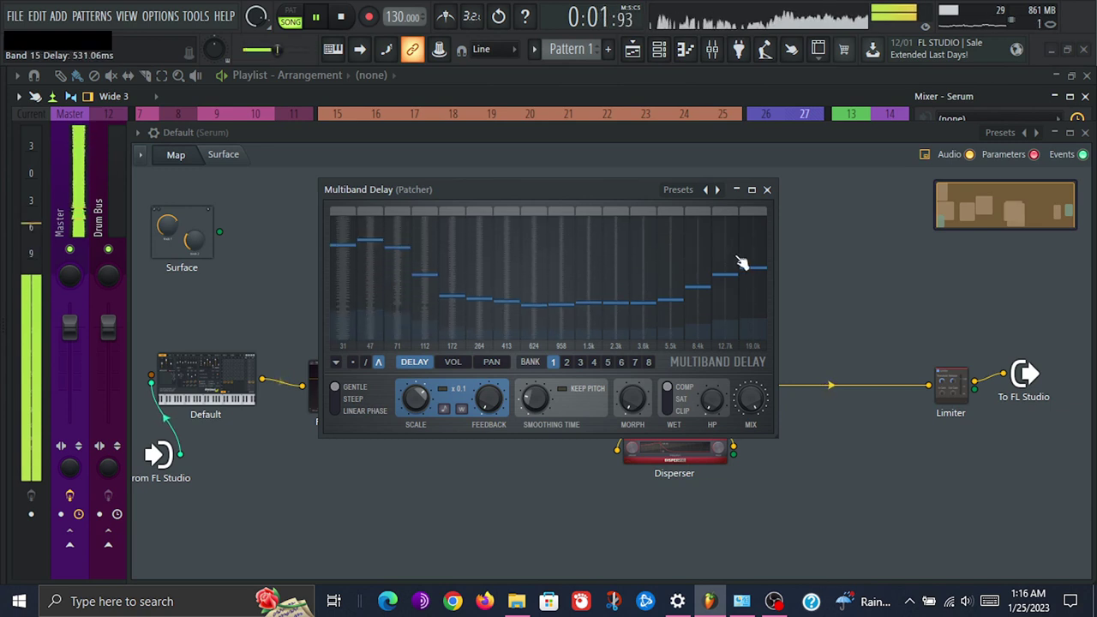
key("space")
left_click(767, 189)
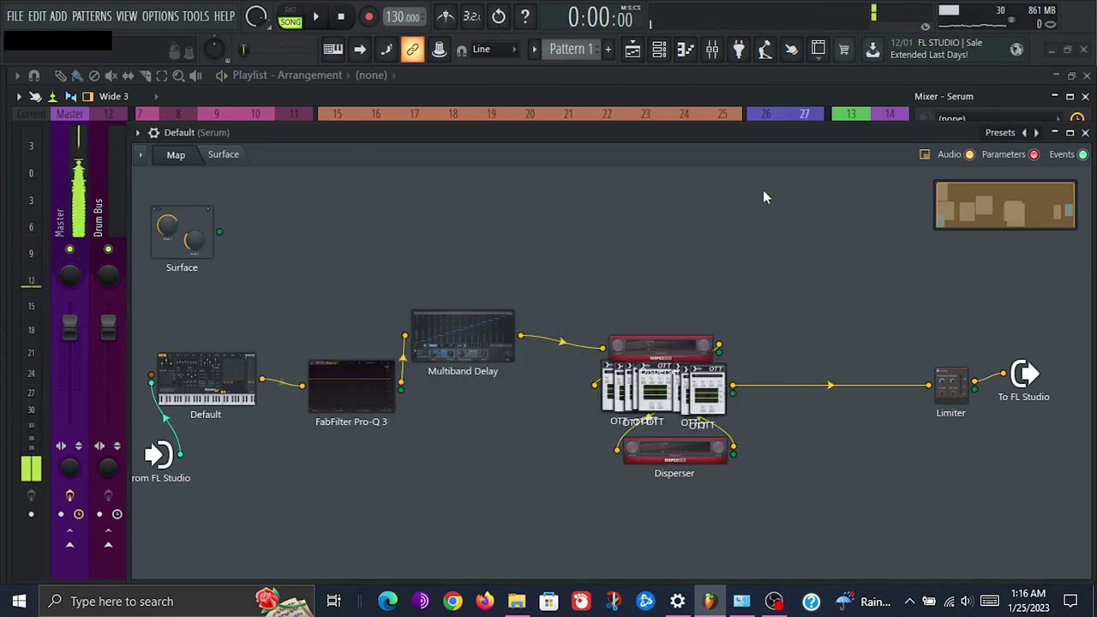
Regroup FabFilter Pro-Q 3 directly above Multiband Delay beside the synth module, and audition the patch
right_click(470, 325)
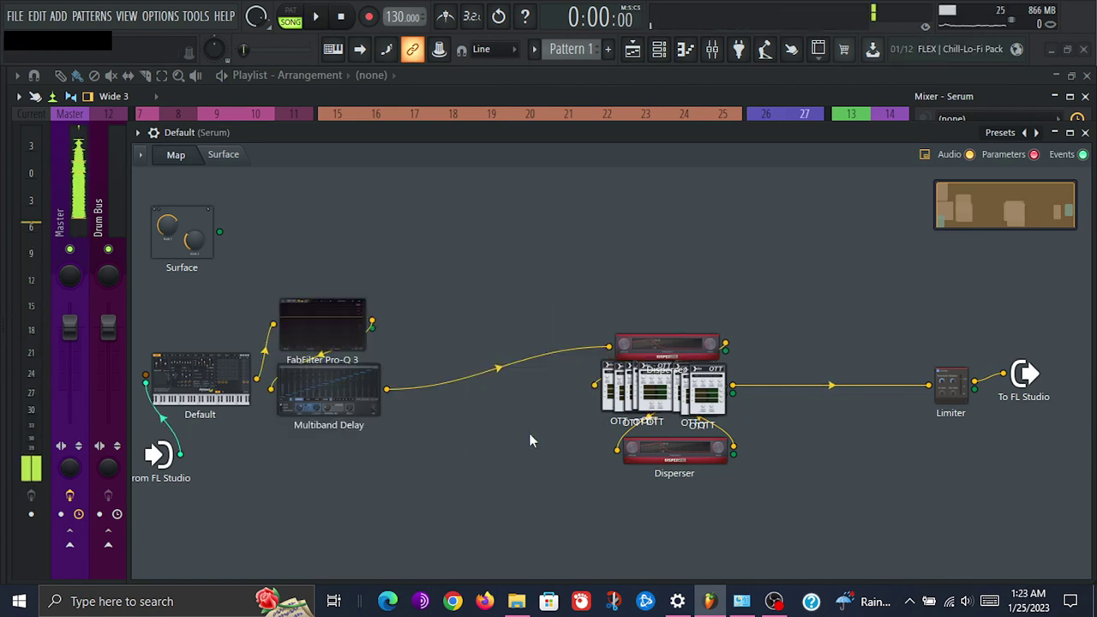
key("space")
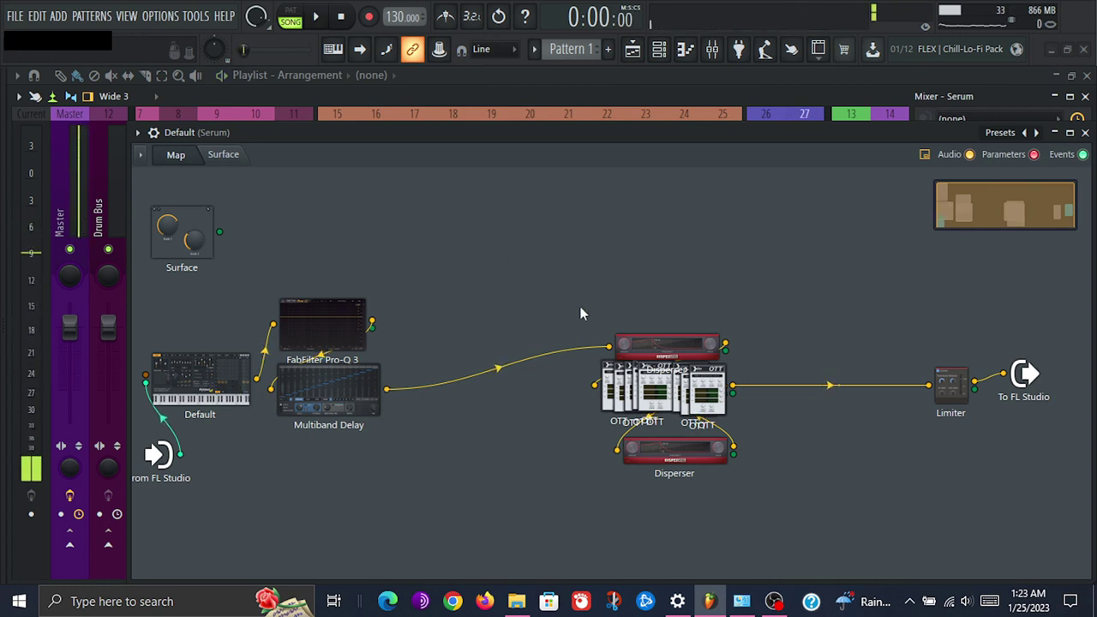
Insert Decapitator between Multiband Delay and the upper Disperser, placed beside FabFilter Pro-Q 3
left_click(736, 45)
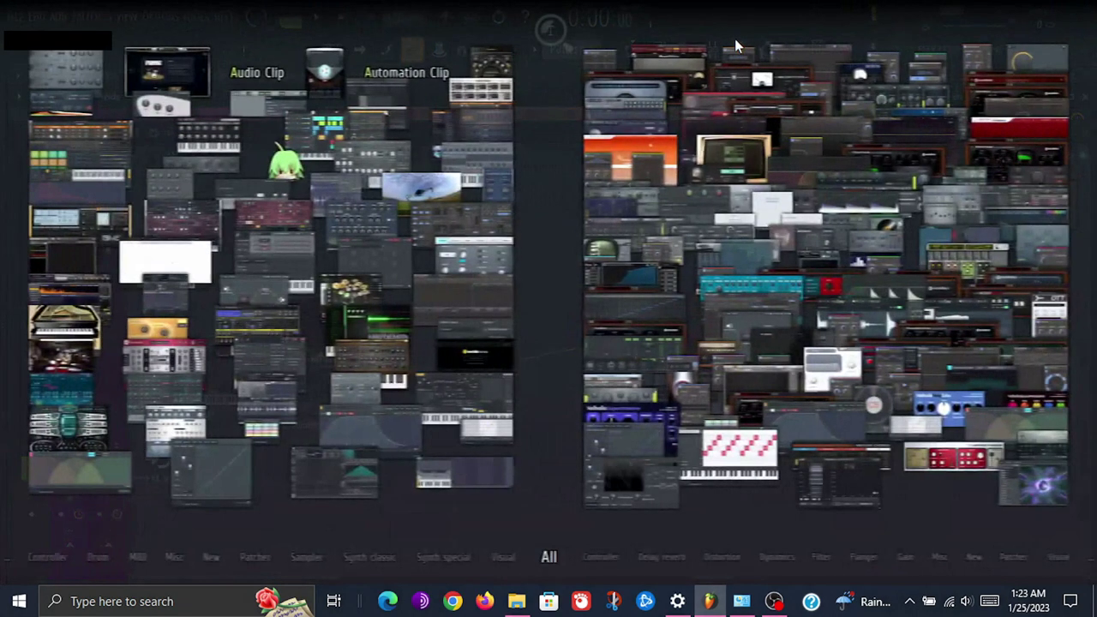
left_click_drag(742, 71, 388, 392)
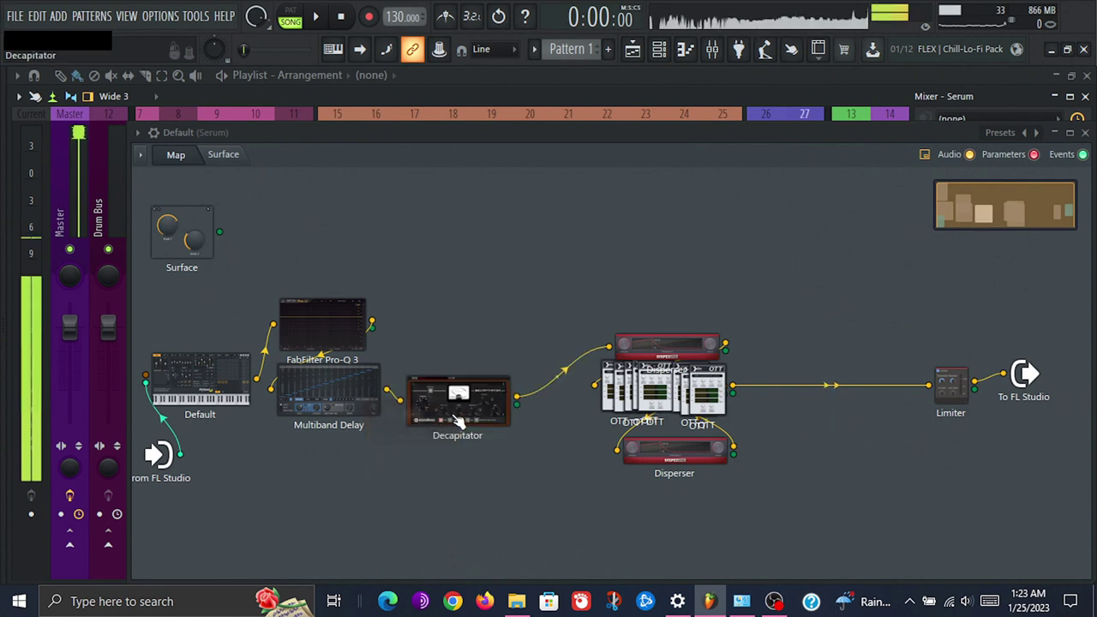
left_click_drag(473, 354, 477, 332)
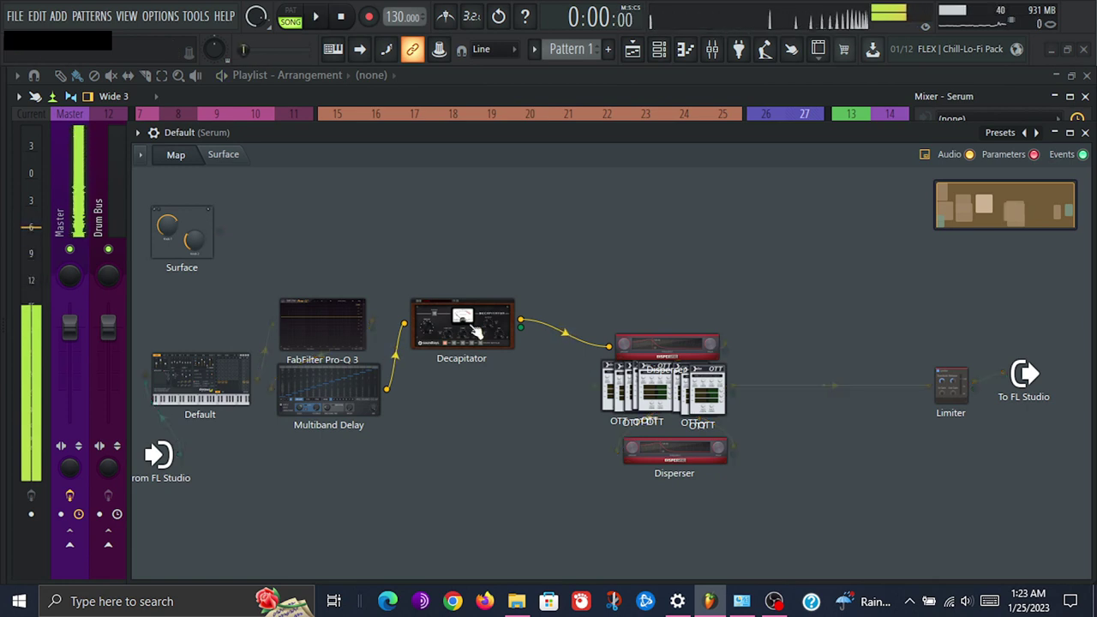
Turn on Thump and Punish in Decapitator and start playback
double_click(476, 330)
left_click(396, 383)
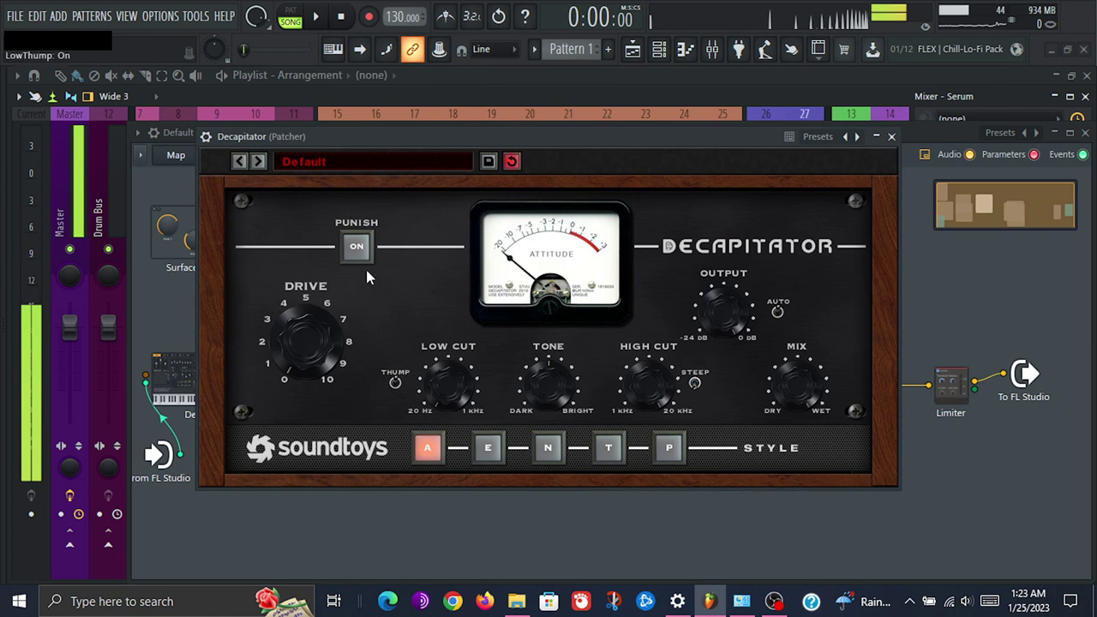
key("space")
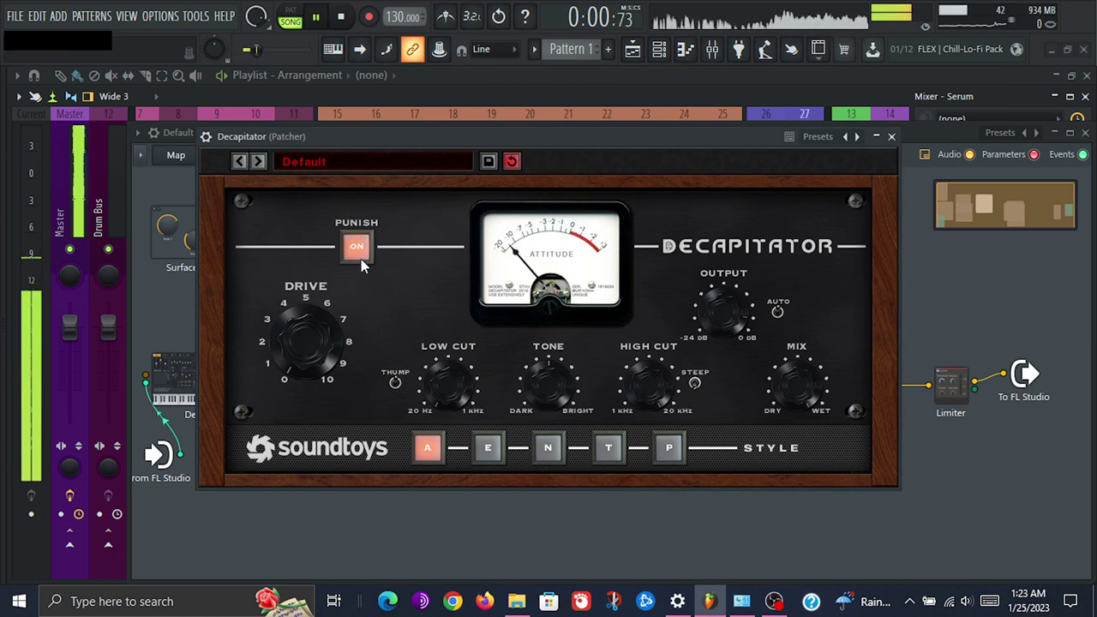
Sweep Decapitator's Drive during playback and leave it between 6 and 7
left_click_drag(312, 334, 307, 409)
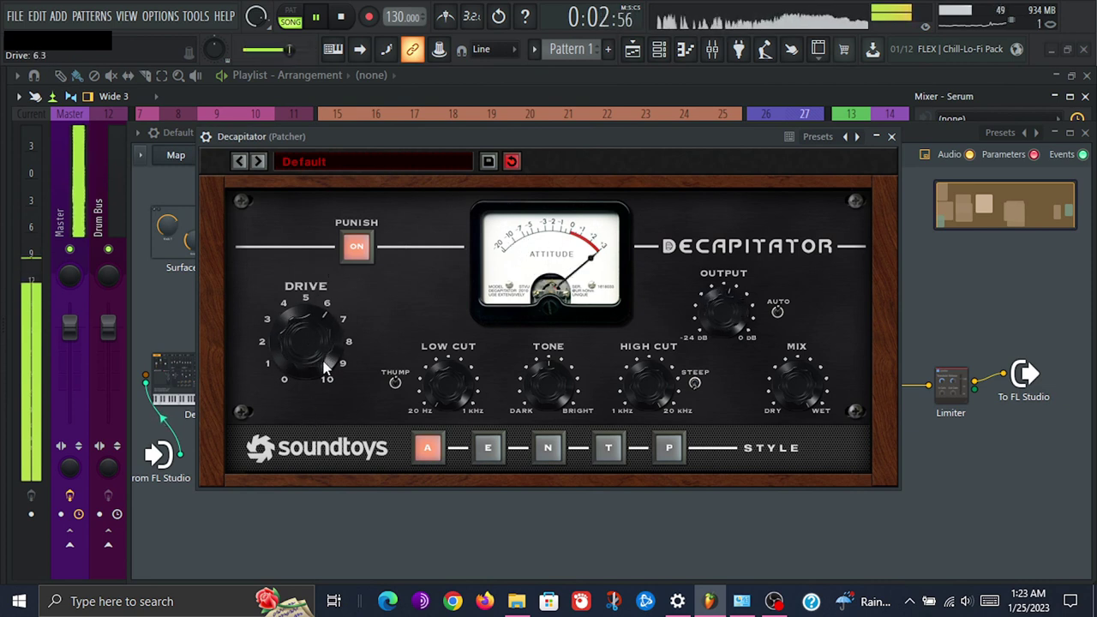
left_click_drag(310, 361, 225, 403)
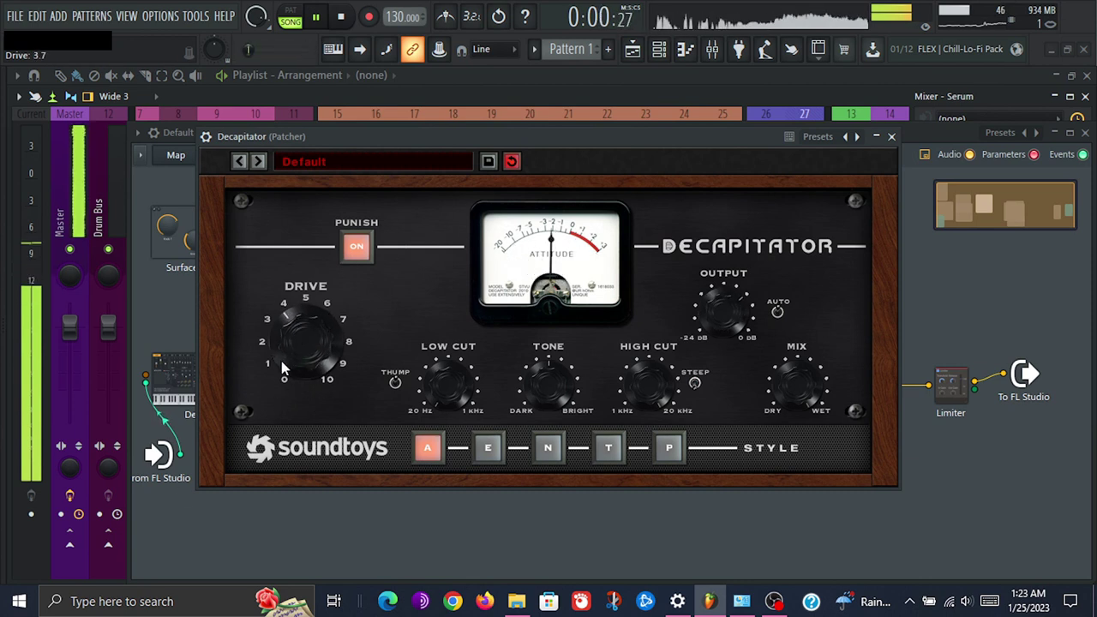
mouse_move(281, 361)
left_mouse_down()
mouse_move(290, 312)
mouse_move(291, 346)
left_mouse_up()
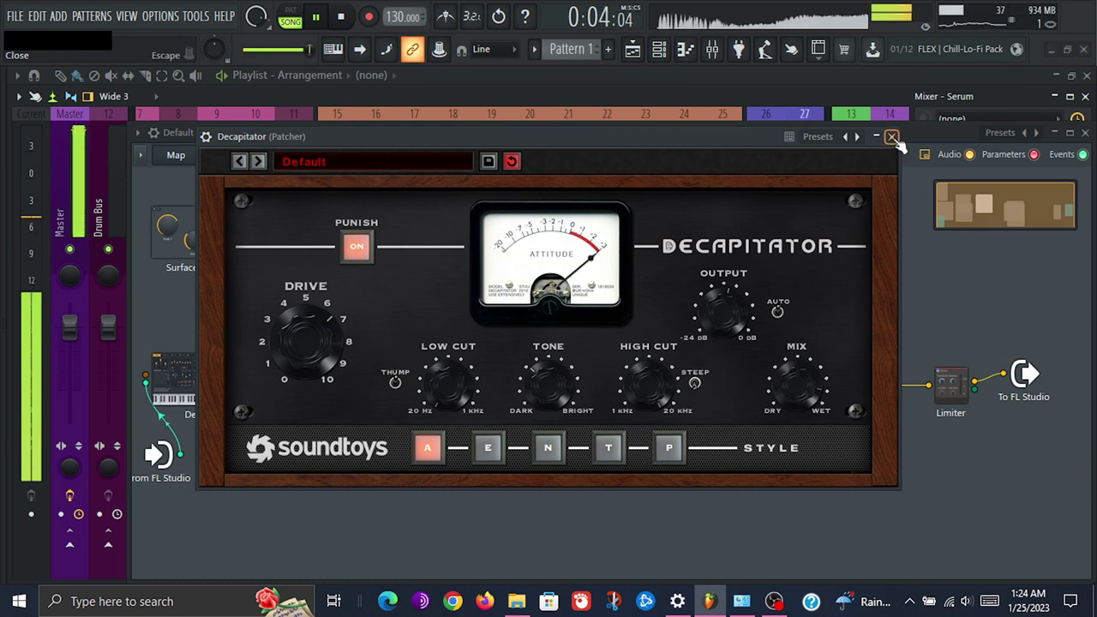
left_click(891, 137)
key("space")
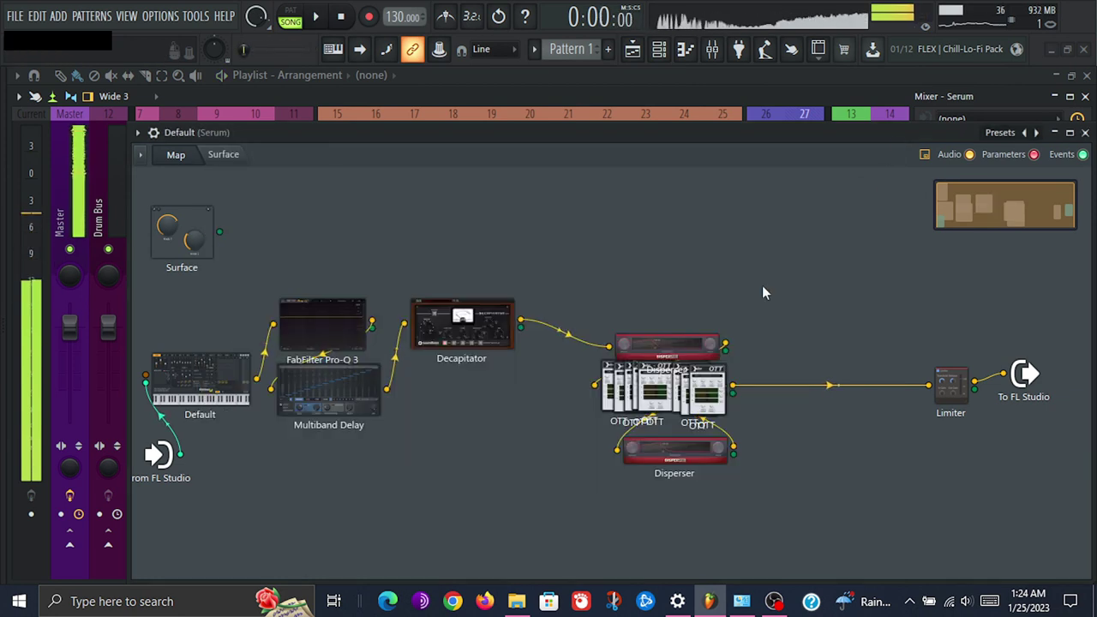
Raise the Limiter's input gain to +1.38 dB while auditioning the sound
left_click(946, 386)
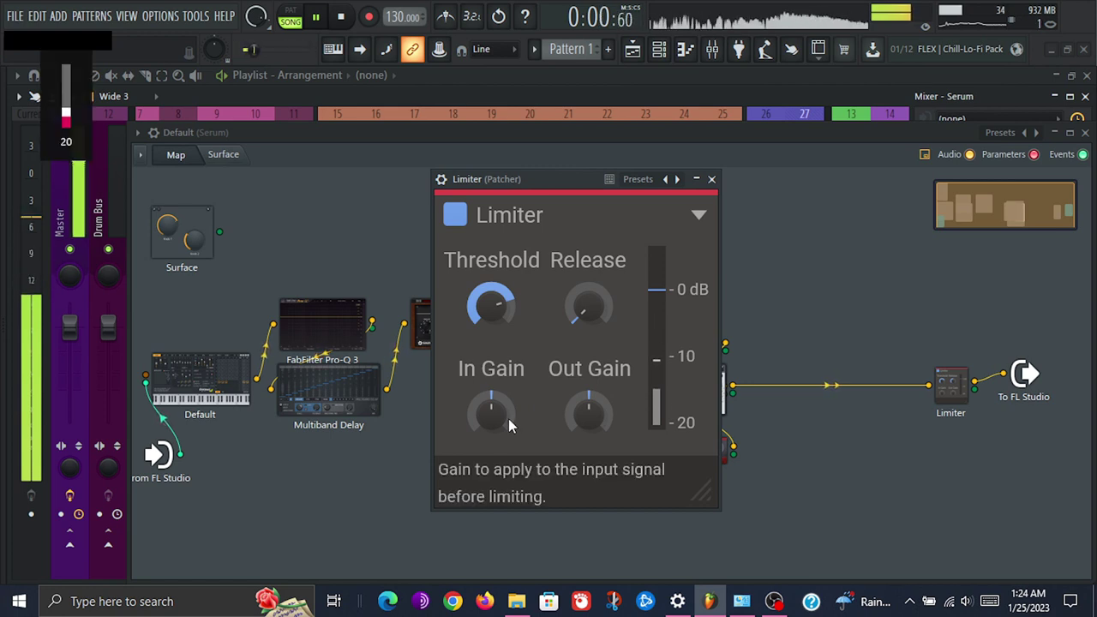
left_click_drag(502, 426, 503, 416)
key("space")
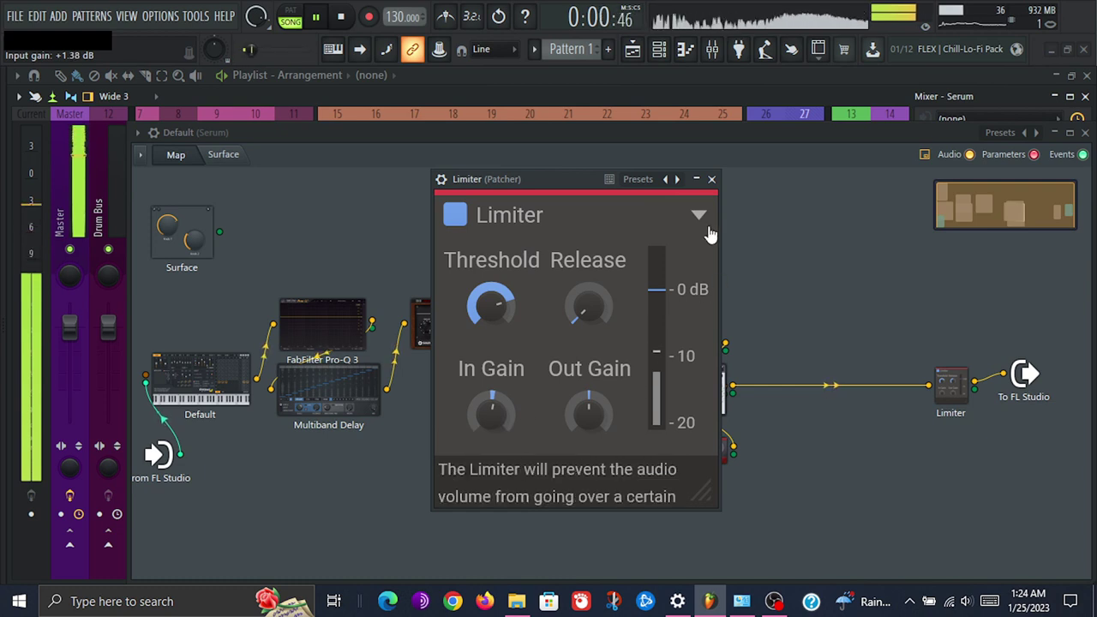
left_click(711, 179)
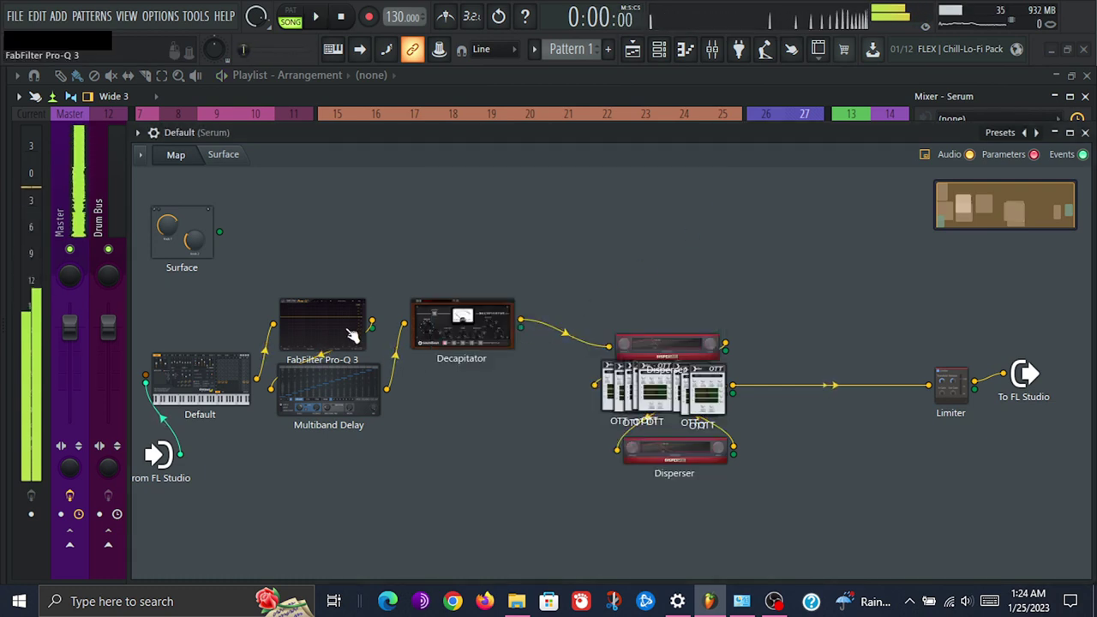
Audition the full effect chain and move Decapitator just above the upper Disperser
key("space")
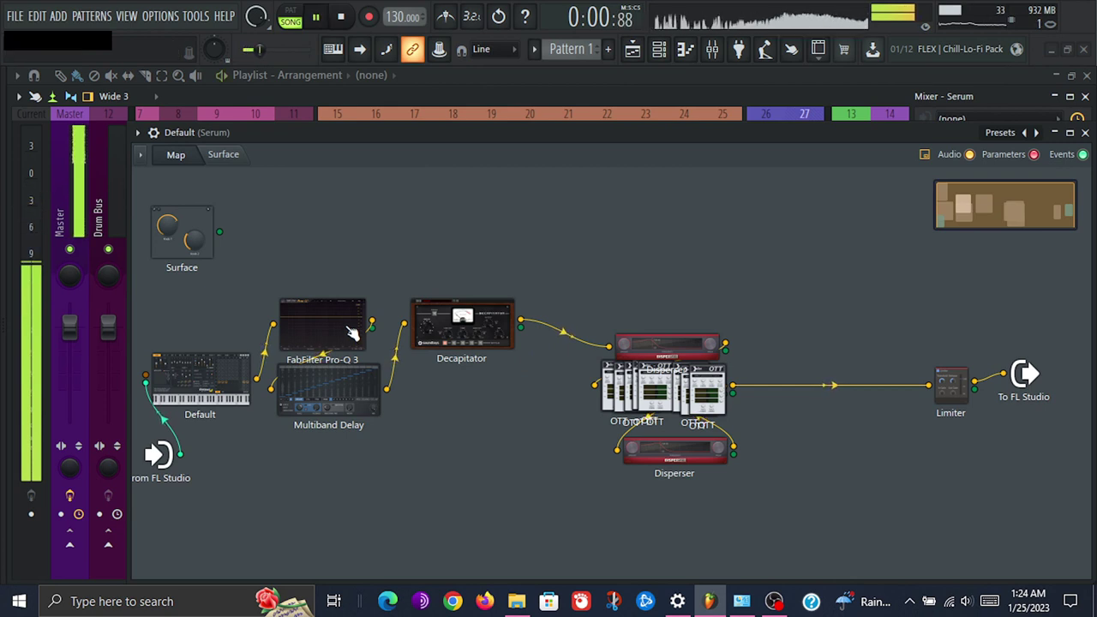
key("space")
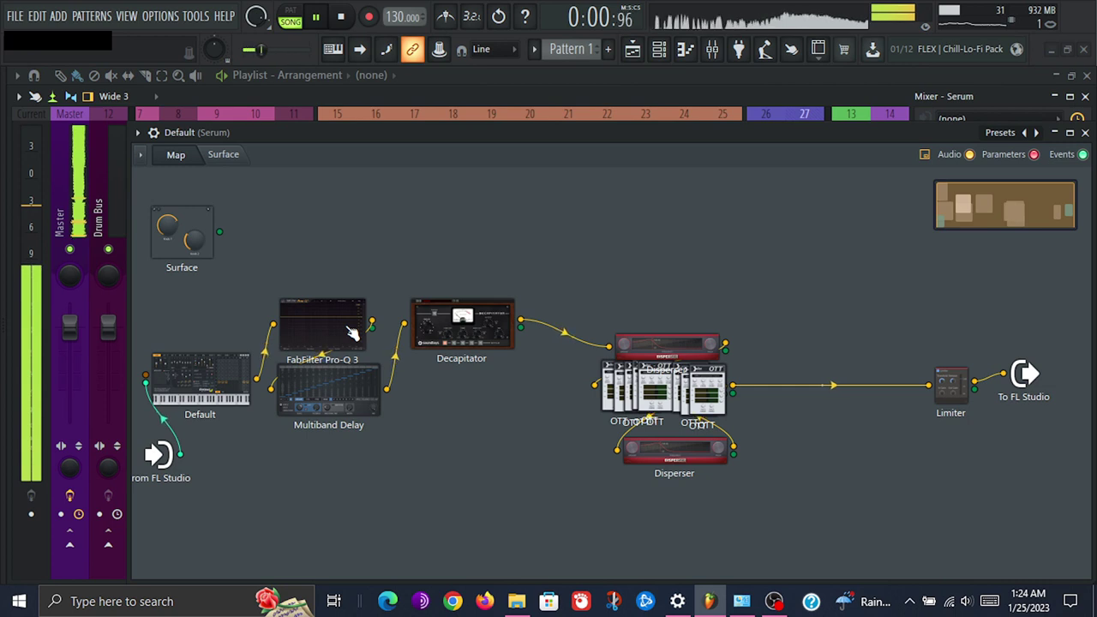
key("space")
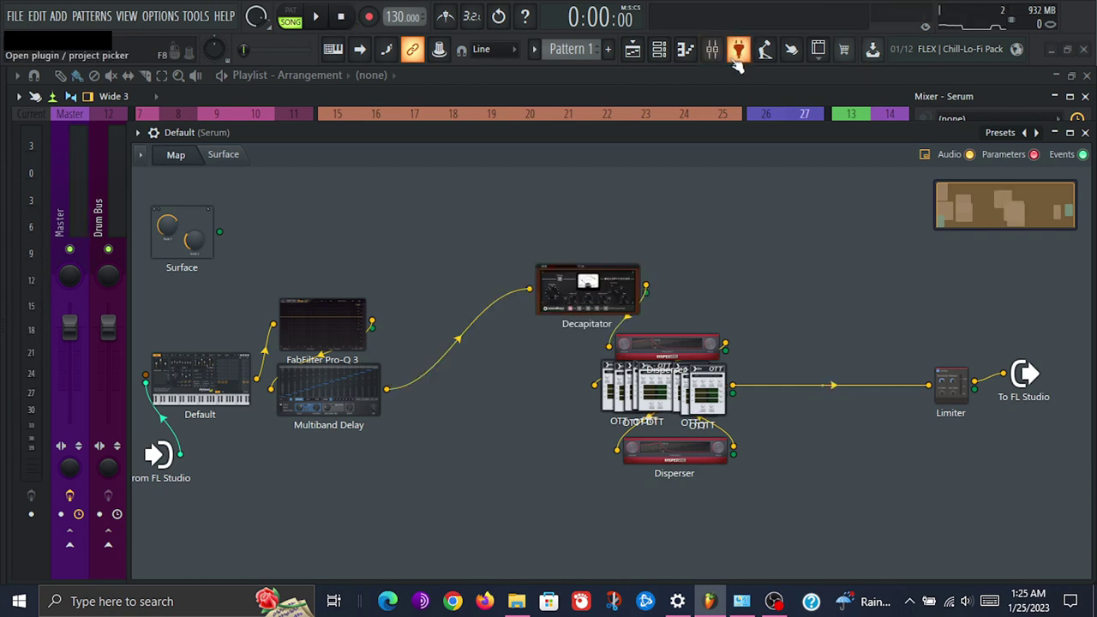
Add a Filter module and place it in the chain between Multiband Delay and Decapitator
left_click(736, 49)
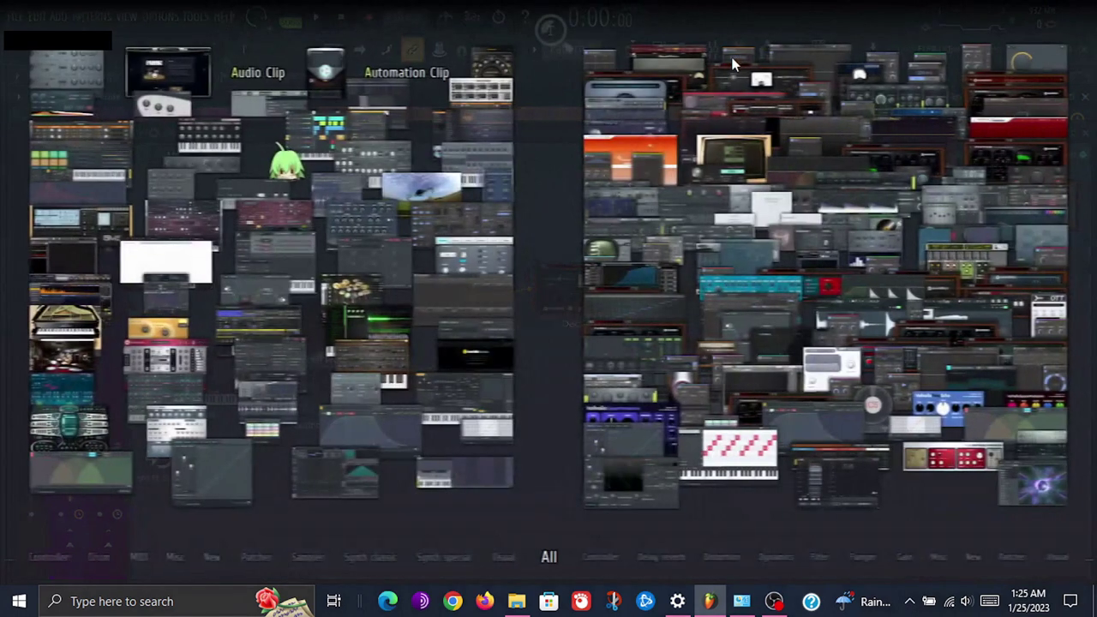
type("filter")
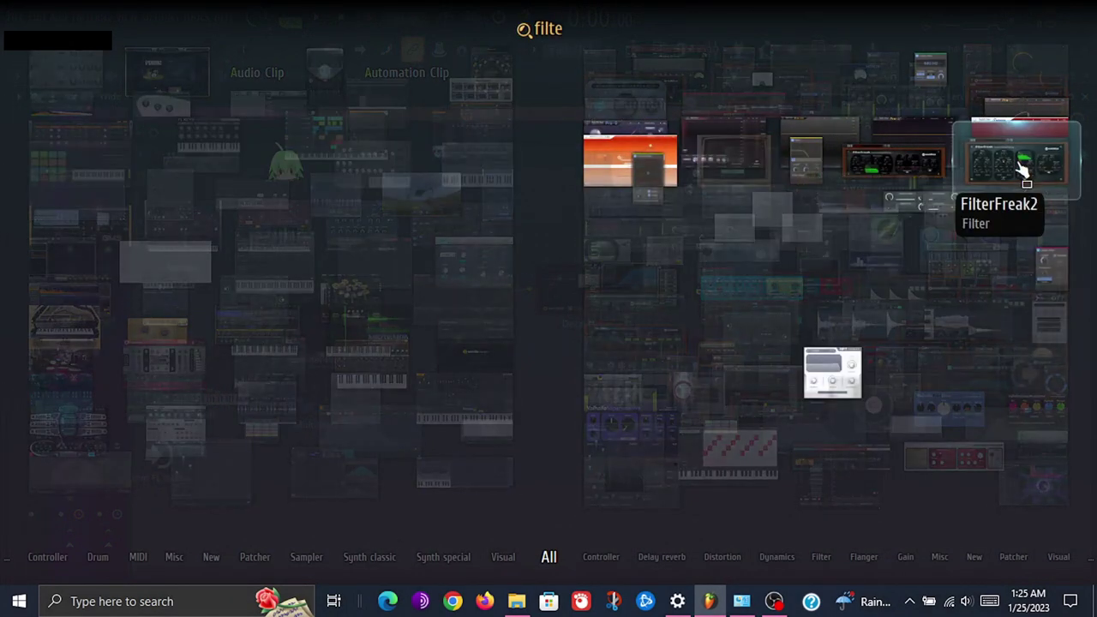
left_click(810, 167)
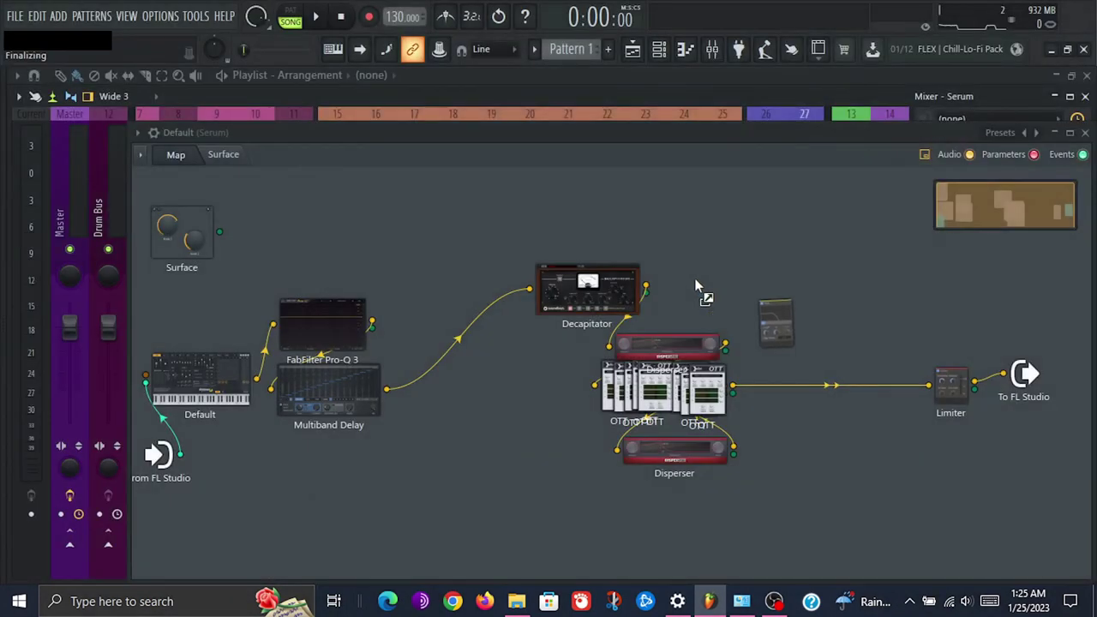
left_click(516, 375)
left_click_drag(518, 374, 451, 366)
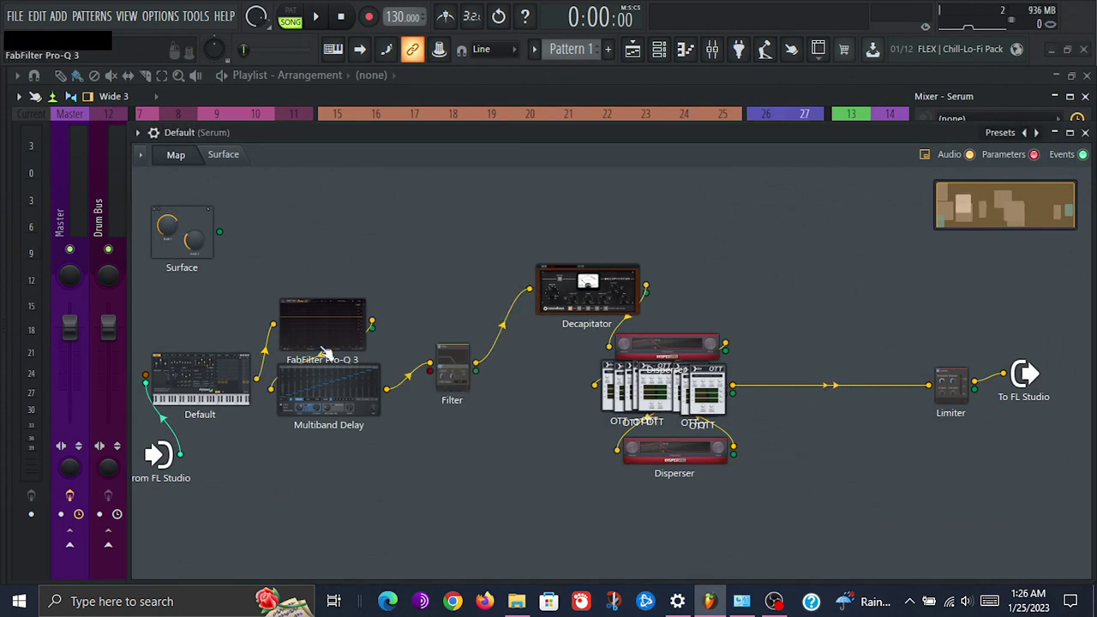
Add a Fruity Peak Controller for the Filter's cutoff and raise its LFO volume during playback
left_click(742, 53)
left_click_drag(287, 373, 311, 368)
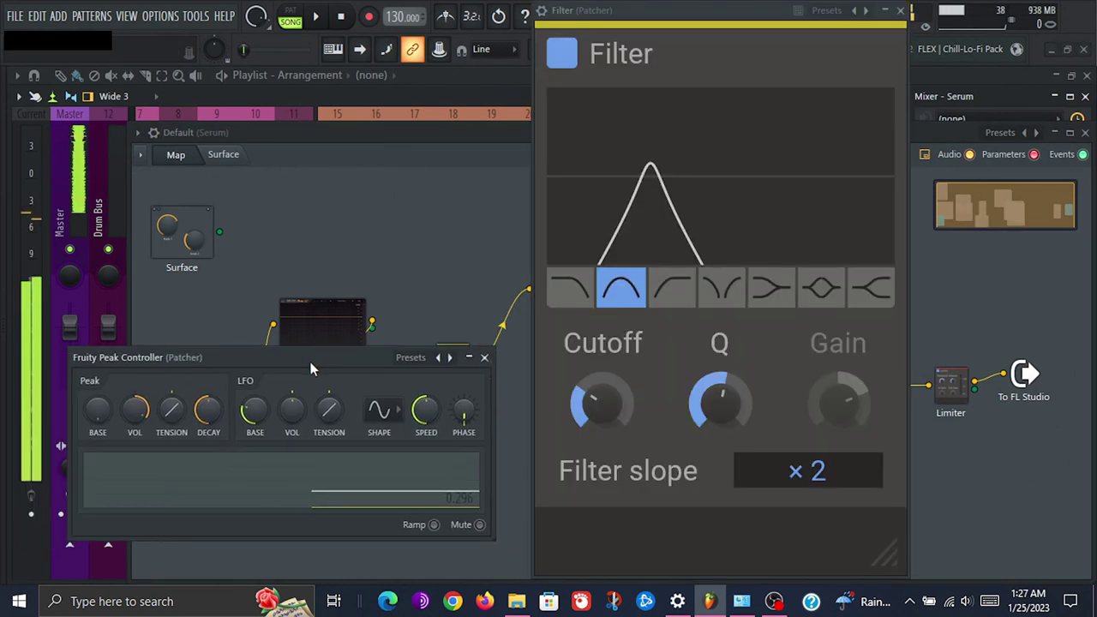
scroll(292, 409, "up", 3)
key("space")
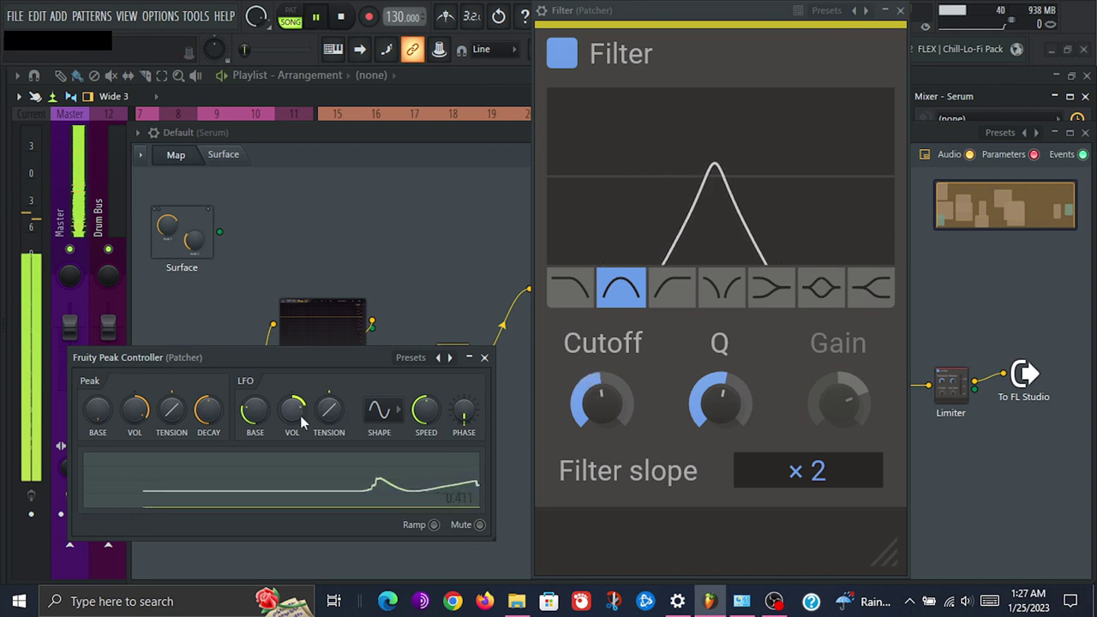
Try the Peak Controller's LFO speed at 4 steps during playback
right_click(434, 414)
mouse_move(484, 434)
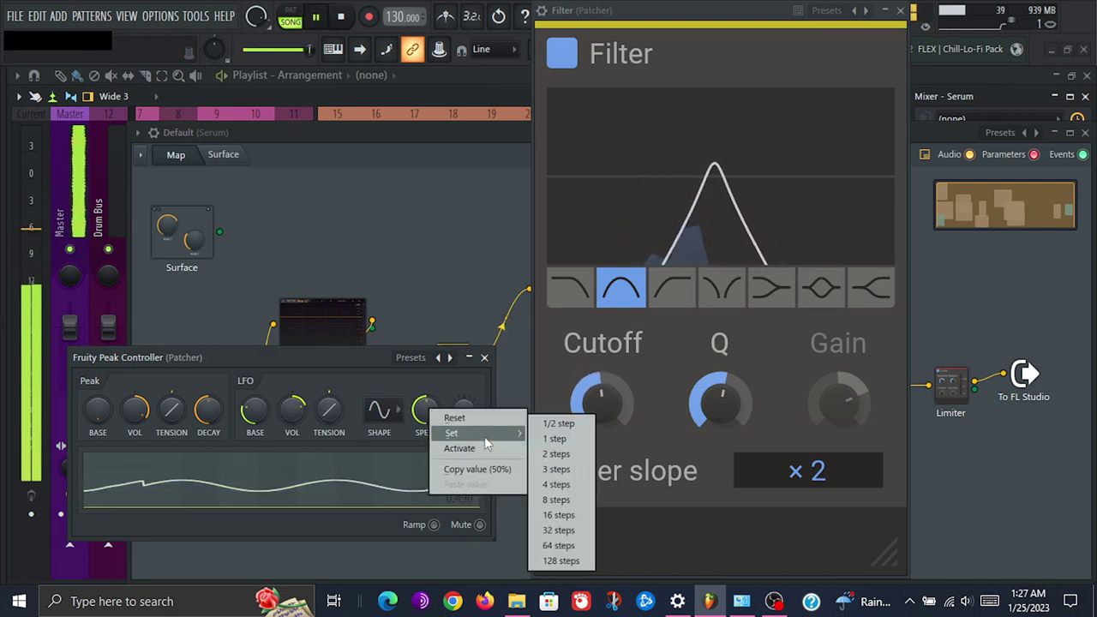
left_click(559, 485)
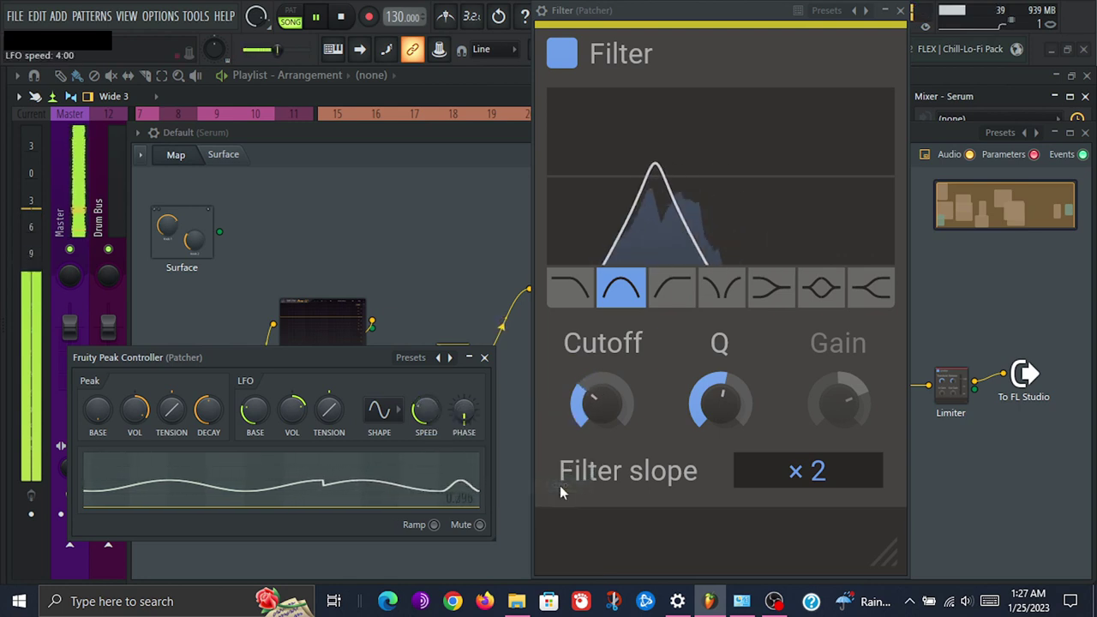
key("space")
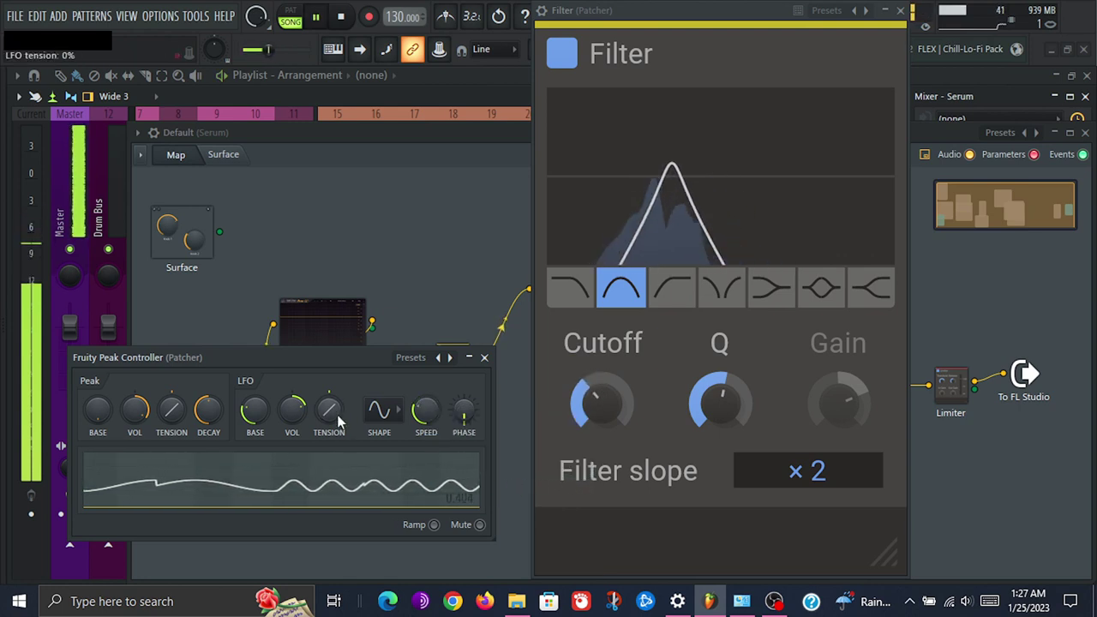
Set the Peak Controller's LFO speed to 8 steps and lower its LFO base level
right_click(426, 417)
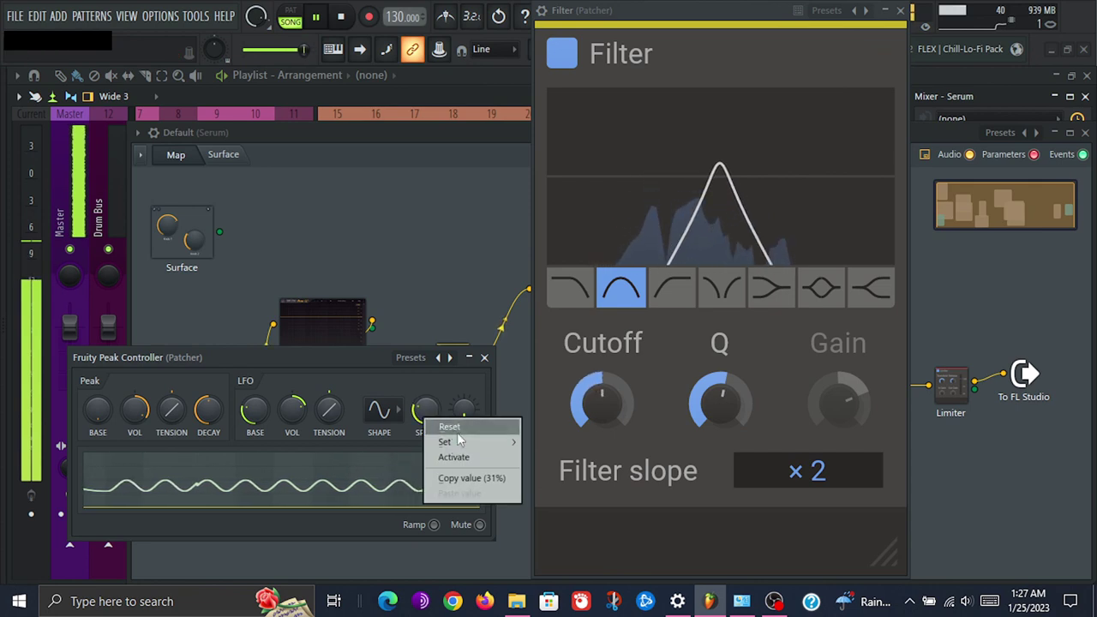
mouse_move(509, 444)
left_click(547, 496)
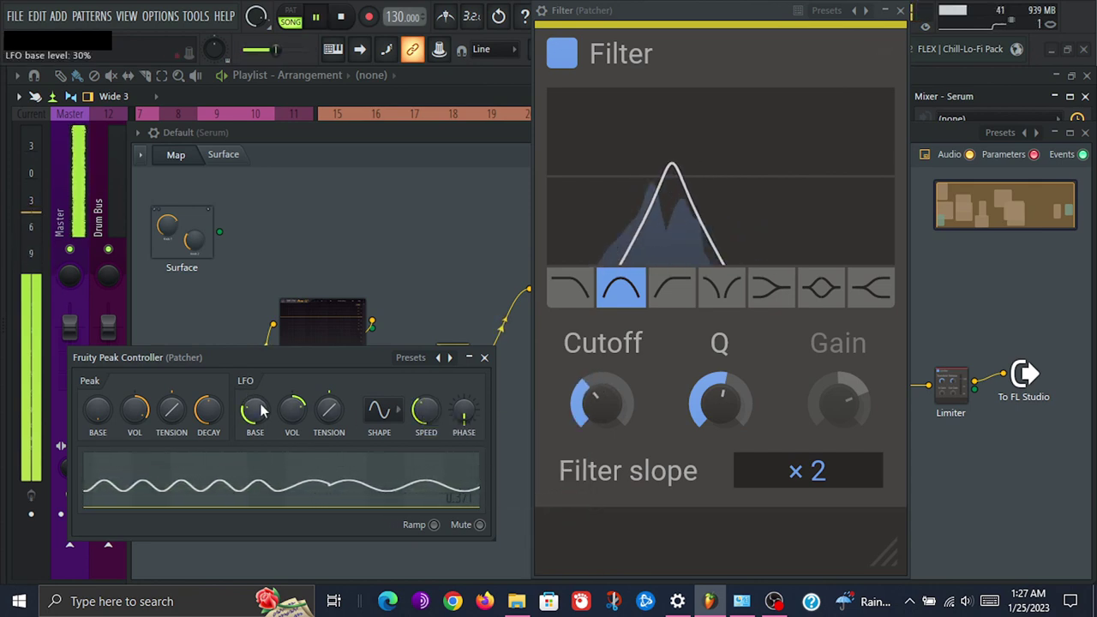
left_click_drag(254, 409, 254, 426)
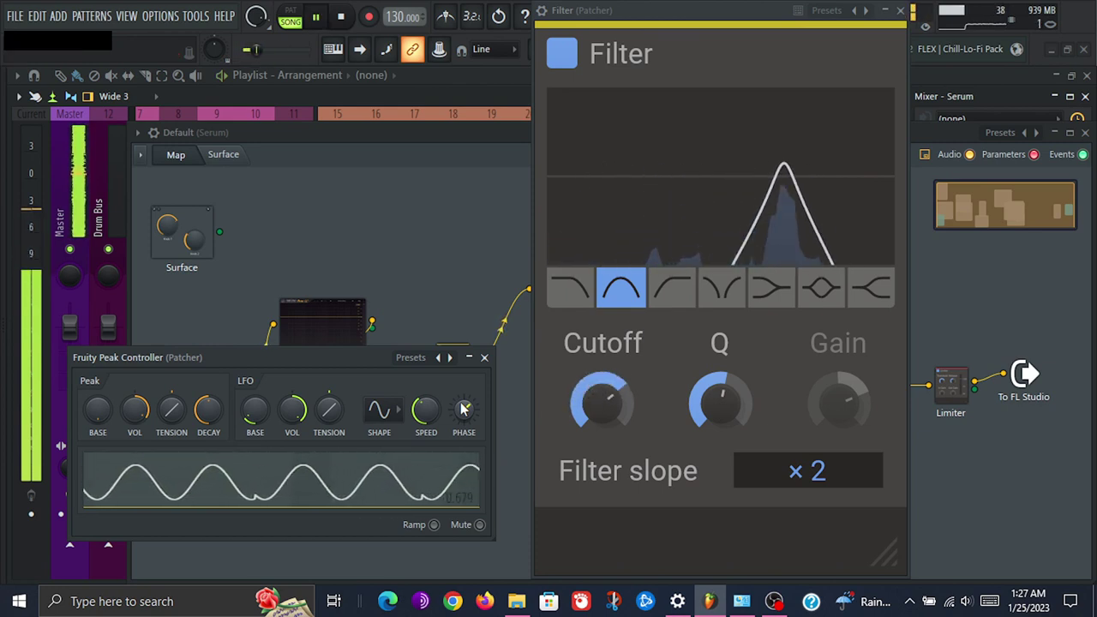
Adjust the Peak Controller's LFO phase to 59% while starting and stopping playback to audition it
left_click_drag(463, 408, 463, 402)
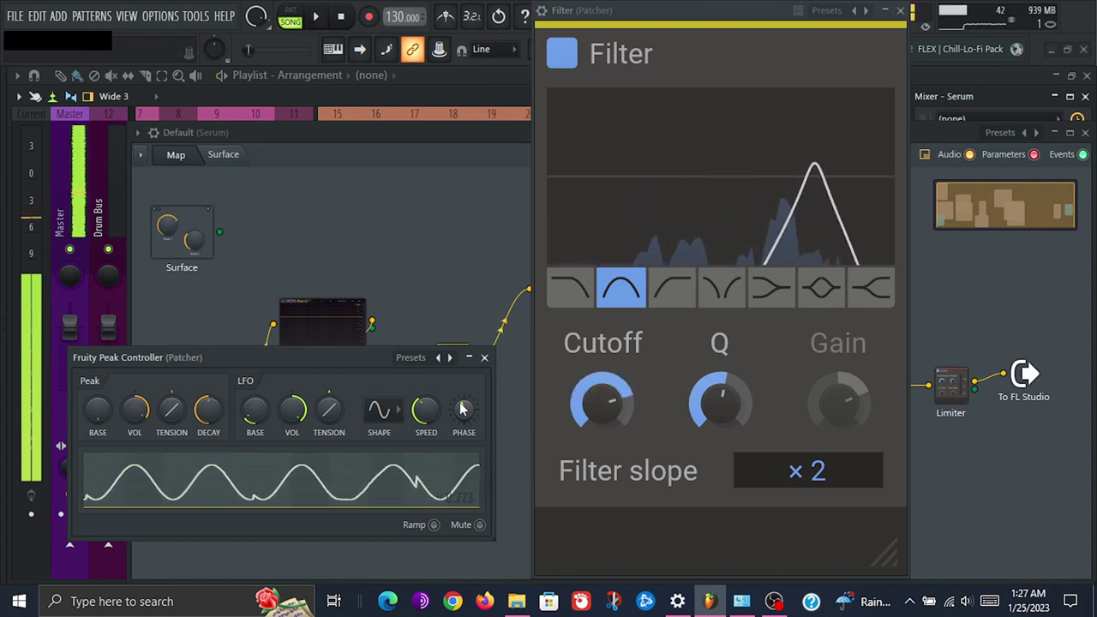
key("space")
key("space")
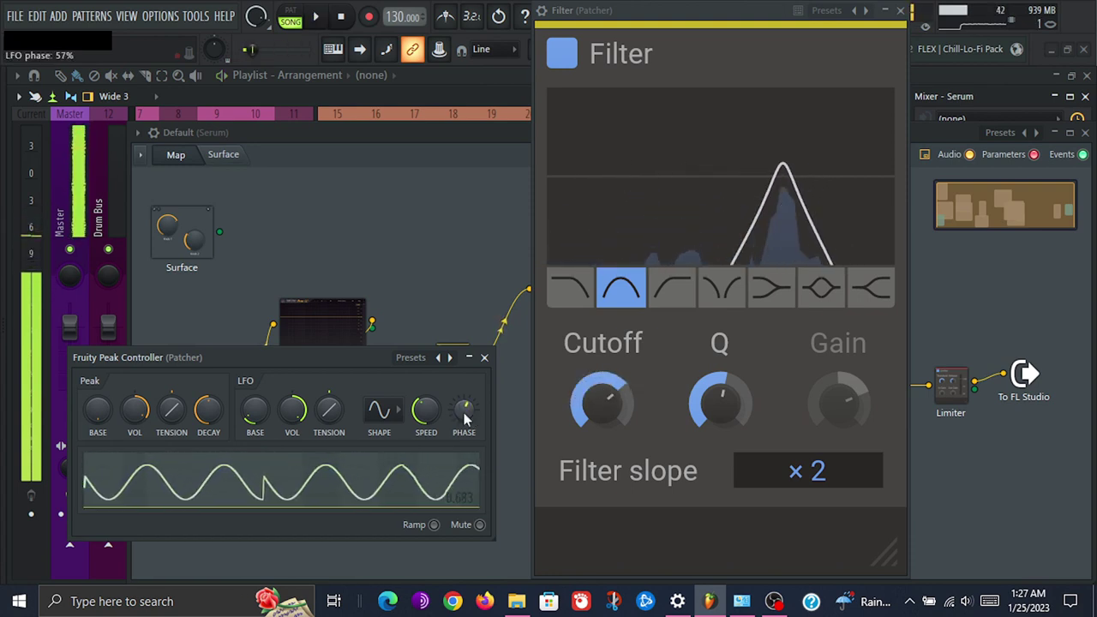
key("space")
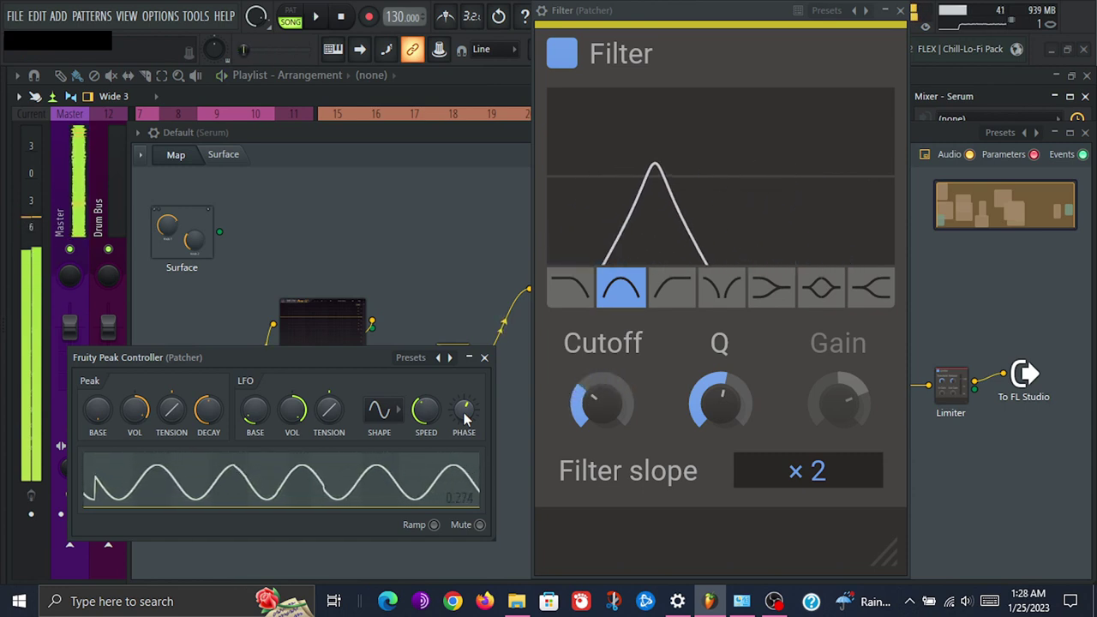
scroll(463, 417, "up", 2)
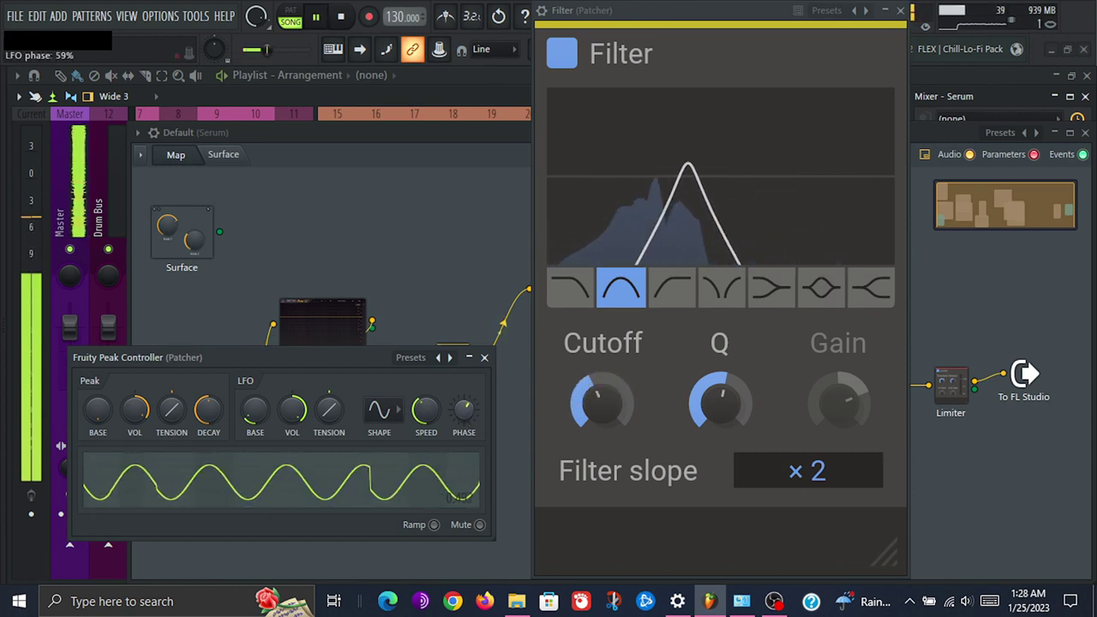
key("space")
Adjust the second Peak Controller's LFO amount, raise its LFO base level to 60% and start playback
scroll(464, 417, "up", 3)
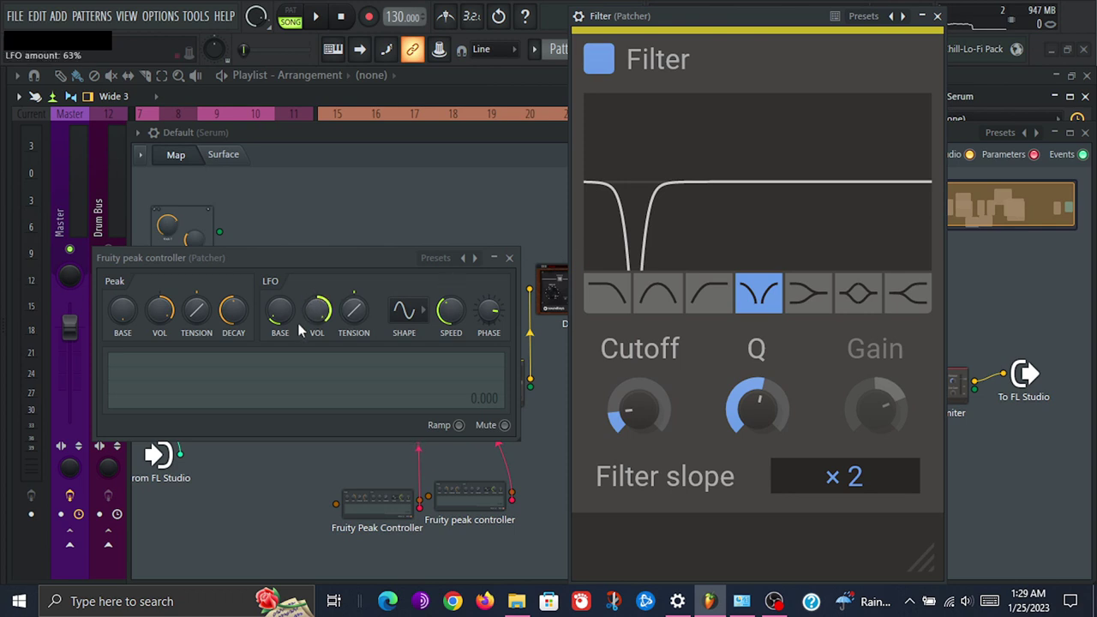
left_click_drag(279, 310, 279, 295)
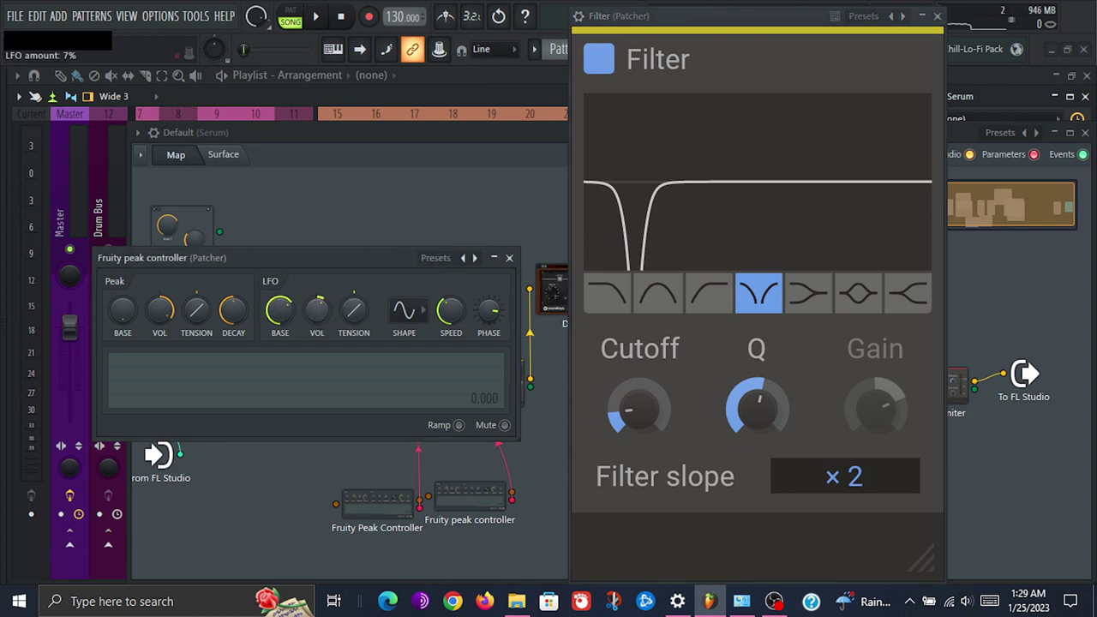
key("space")
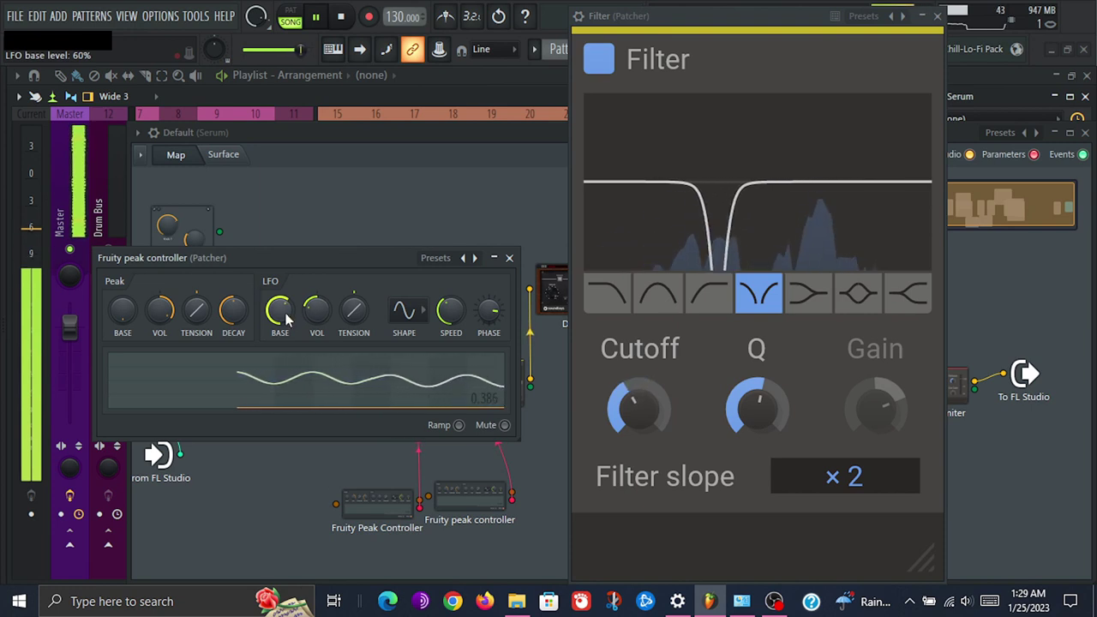
Try the second Peak Controller's LFO speed at 4 steps
left_click_drag(450, 312, 454, 319)
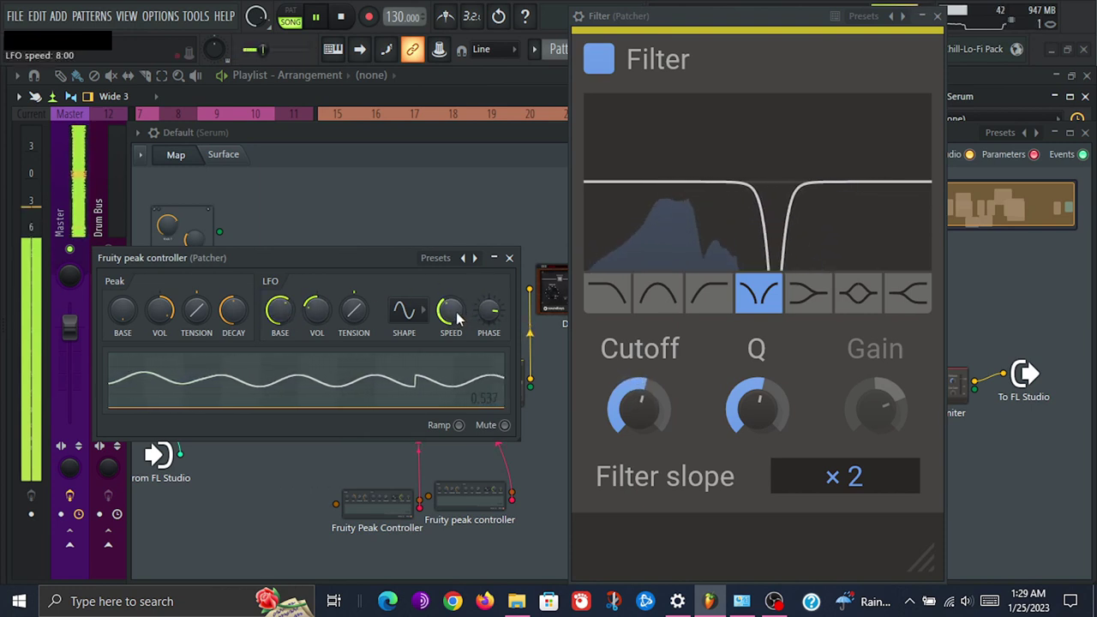
right_click(454, 317)
mouse_move(478, 339)
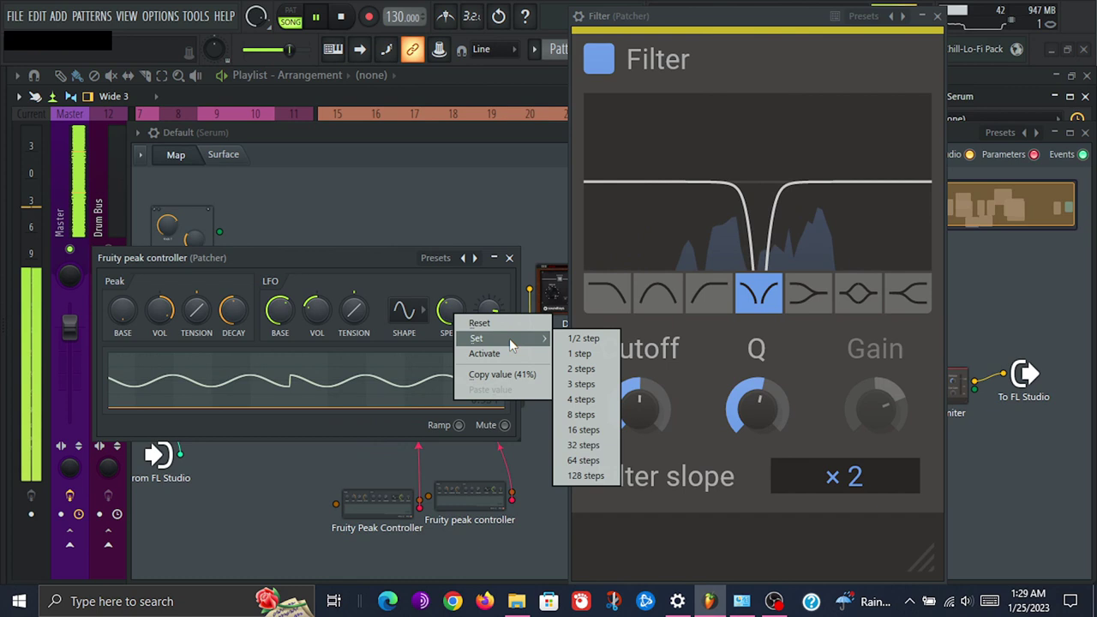
left_click(581, 399)
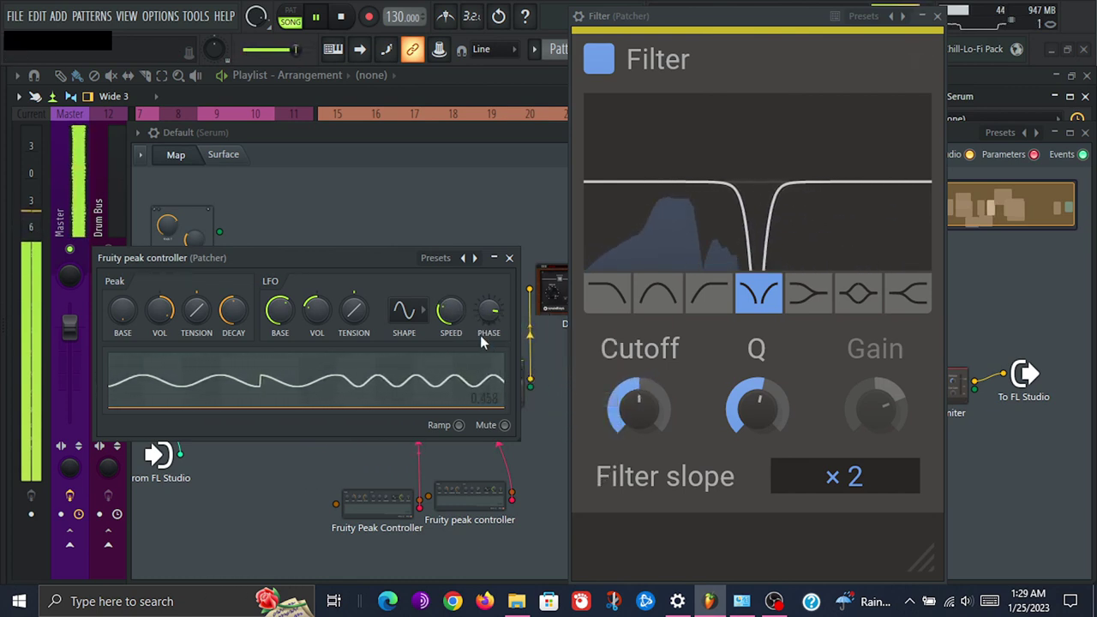
Set the second Peak Controller's LFO speed to 16 steps
right_click(456, 323)
mouse_move(501, 343)
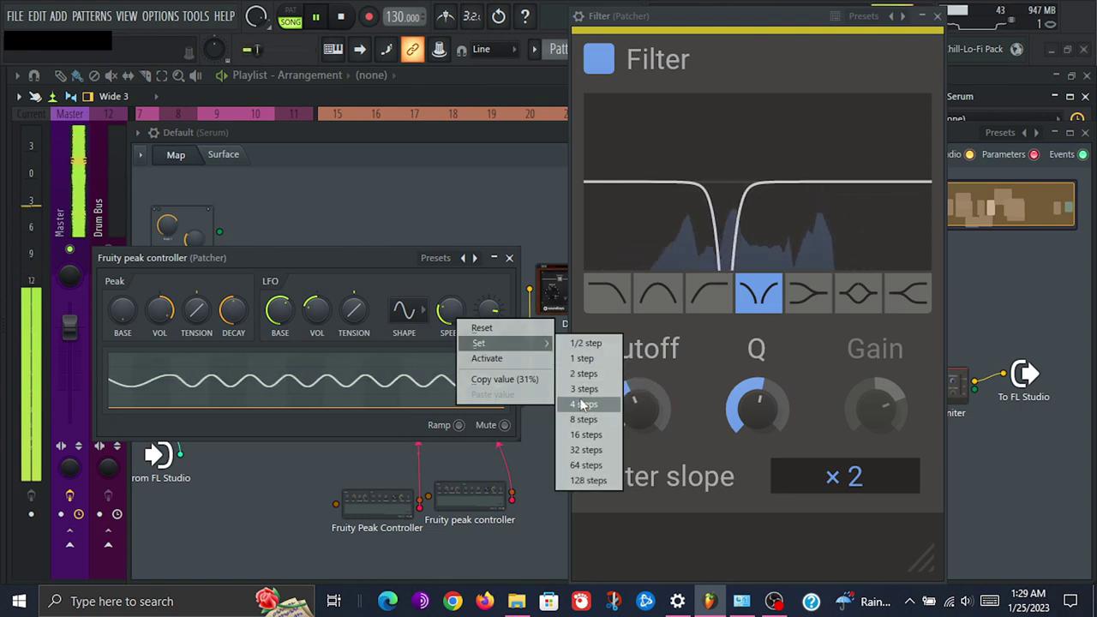
left_click(587, 430)
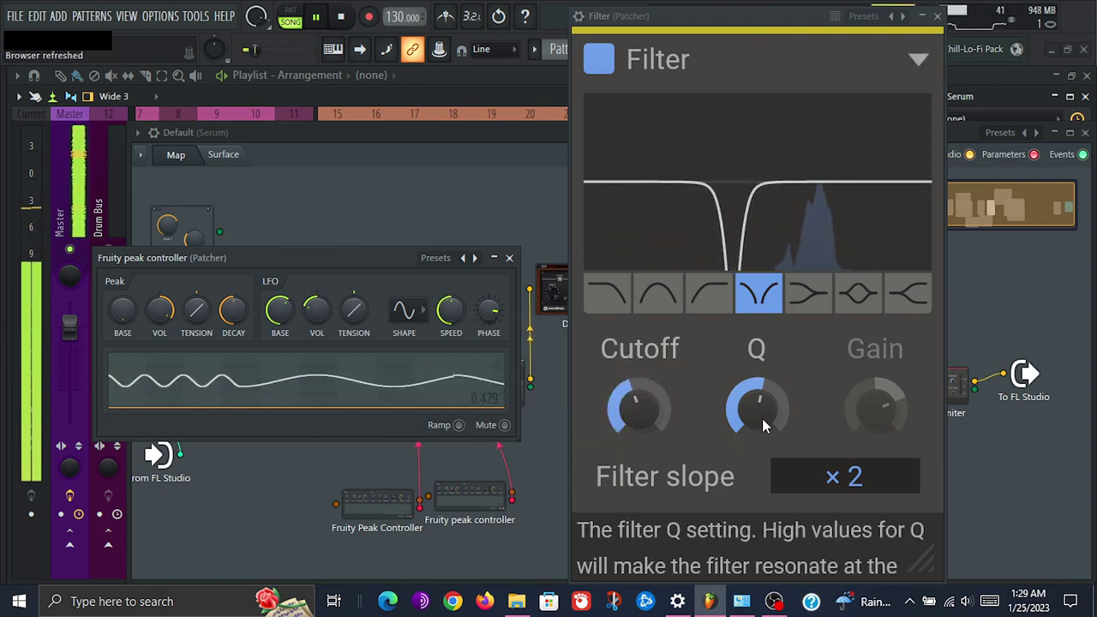
Lower the notch Filter's Q to 0.577 and close the Peak Controller and Filter windows
mouse_move(757, 407)
left_mouse_down()
mouse_move(756, 441)
mouse_move(757, 419)
left_mouse_up()
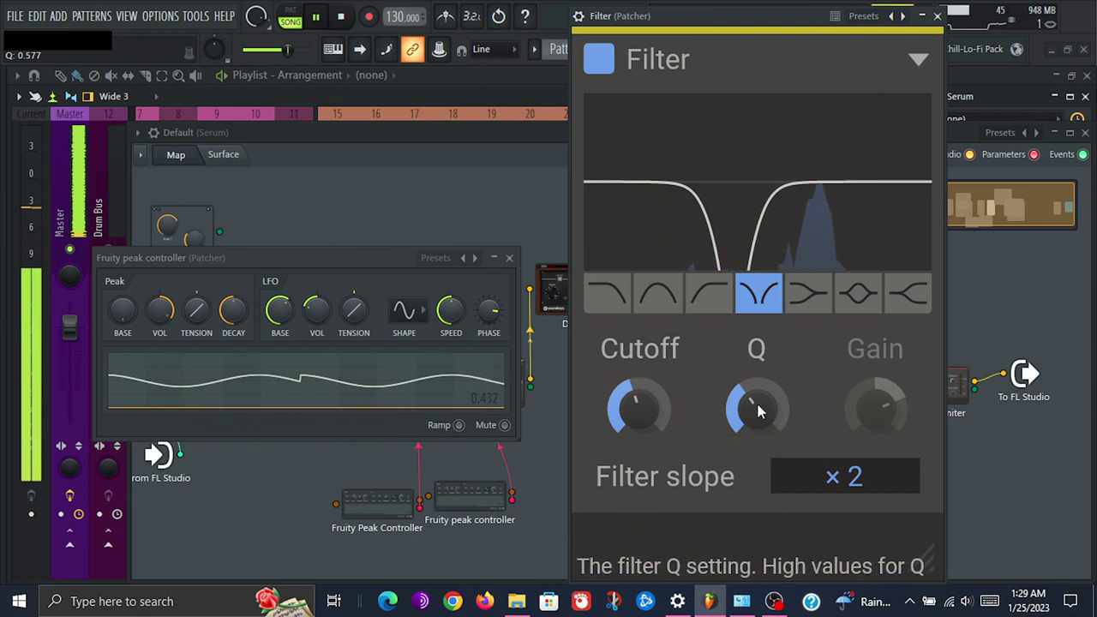
left_click(509, 257)
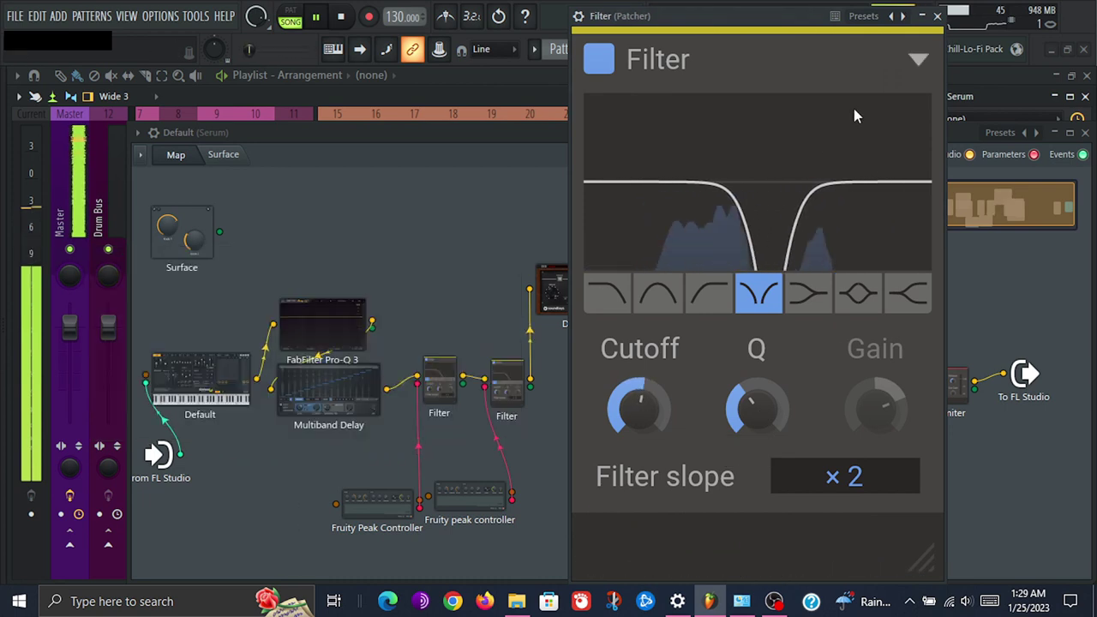
left_click(936, 15)
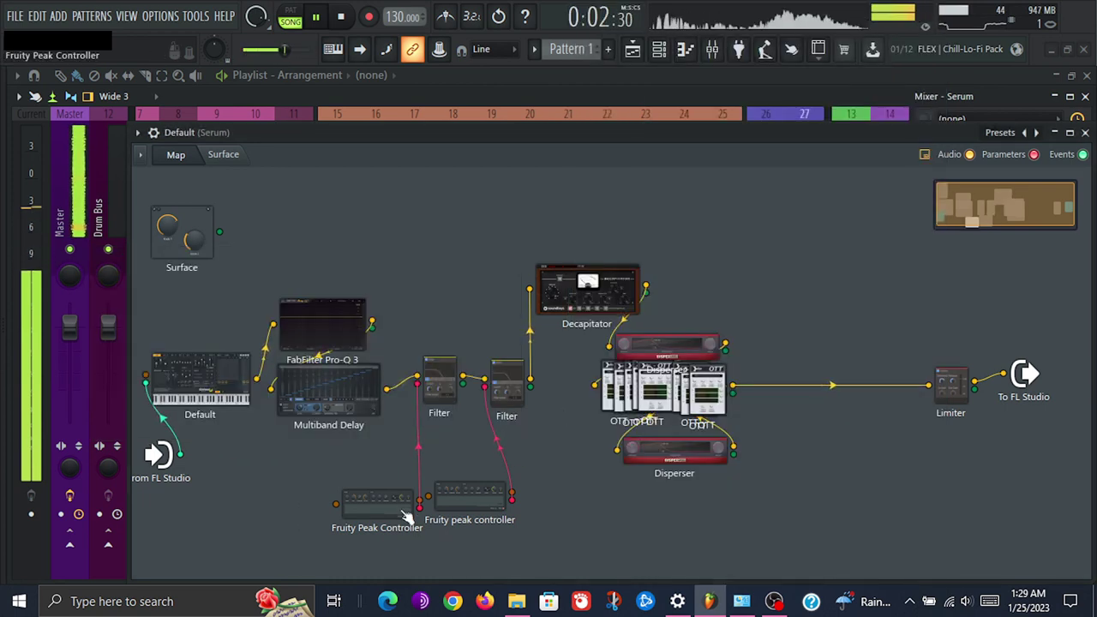
Tidy the map by placing the two Peak Controllers side by side and moving both Filters up beside FabFilter Pro-Q 3
left_click_drag(407, 505, 388, 506)
left_click_drag(469, 492, 437, 506)
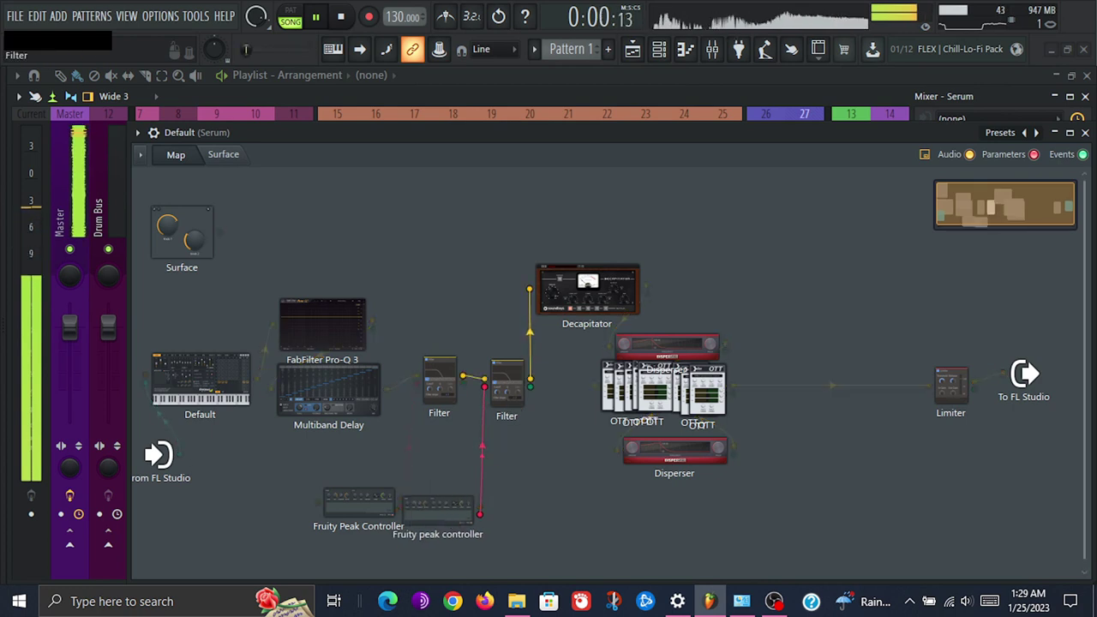
left_click_drag(506, 386, 508, 414)
left_click_drag(440, 384, 436, 342)
left_click_drag(506, 399, 488, 351)
Review the second Filter's notch settings, close its window and restart playback
double_click(486, 347)
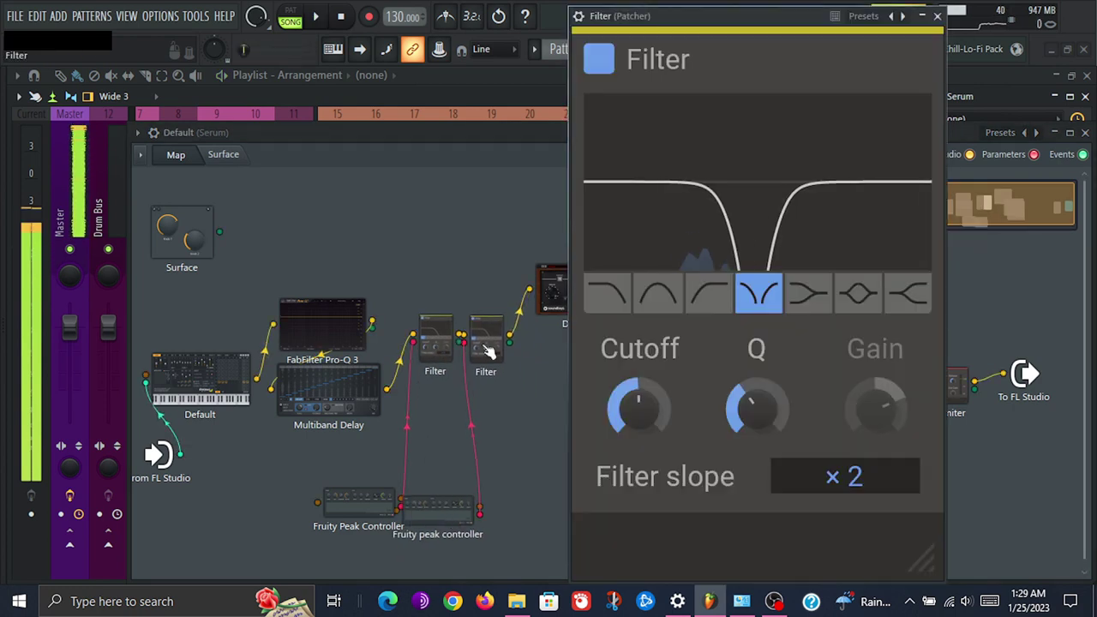
left_click(938, 18)
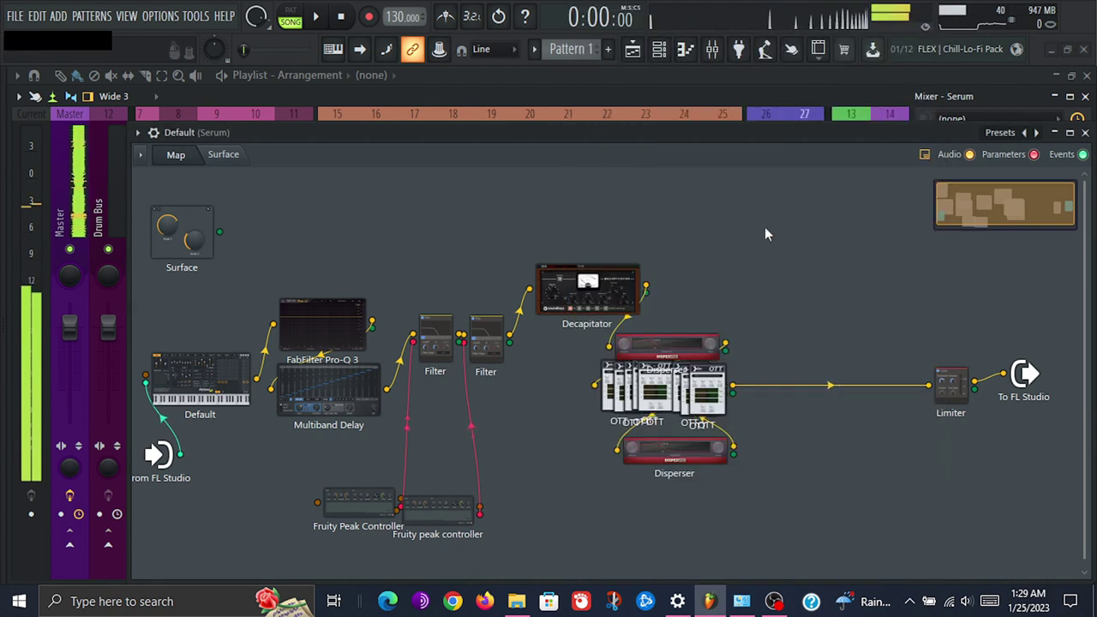
key("space")
Connect Multiband Delay directly to Decapitator alongside the filter path and move both Filters above that cable
left_click_drag(465, 334, 460, 357)
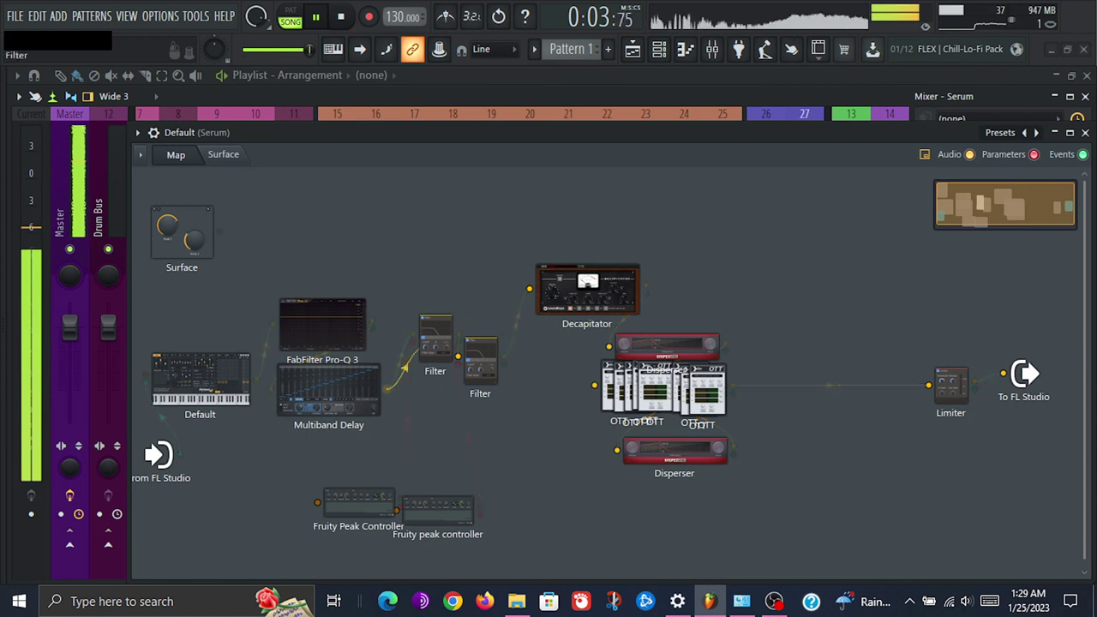
left_click_drag(529, 289, 530, 291)
left_click_drag(454, 334, 428, 287)
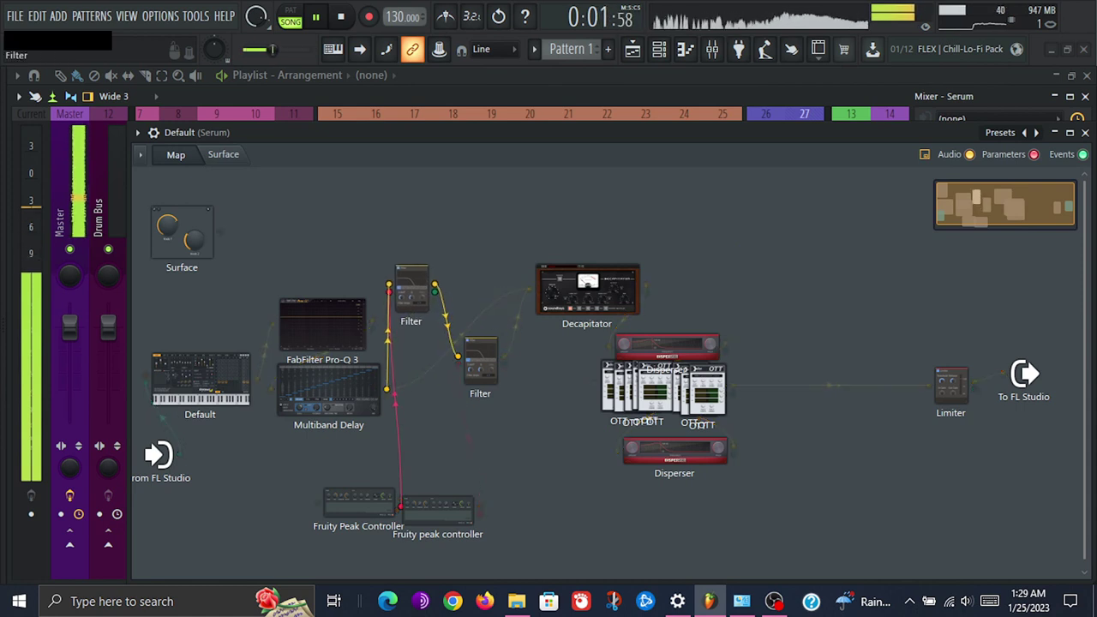
left_click_drag(479, 353, 481, 289)
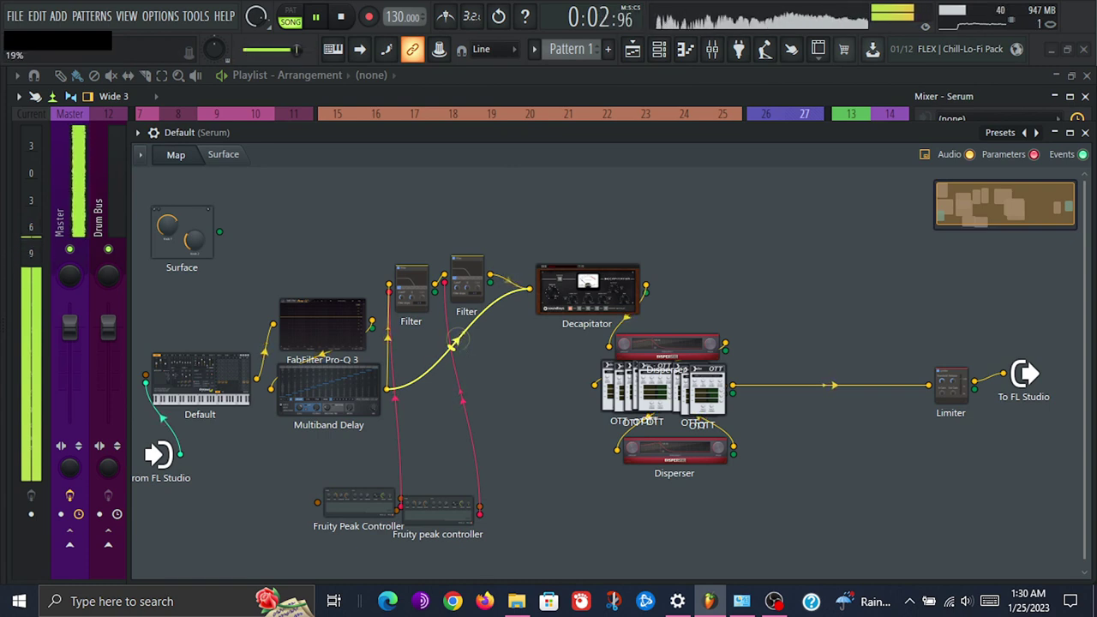
Remove the direct Multiband Delay cable to Decapitator, reconnect the second Filter to Decapitator and audition the result
key("space")
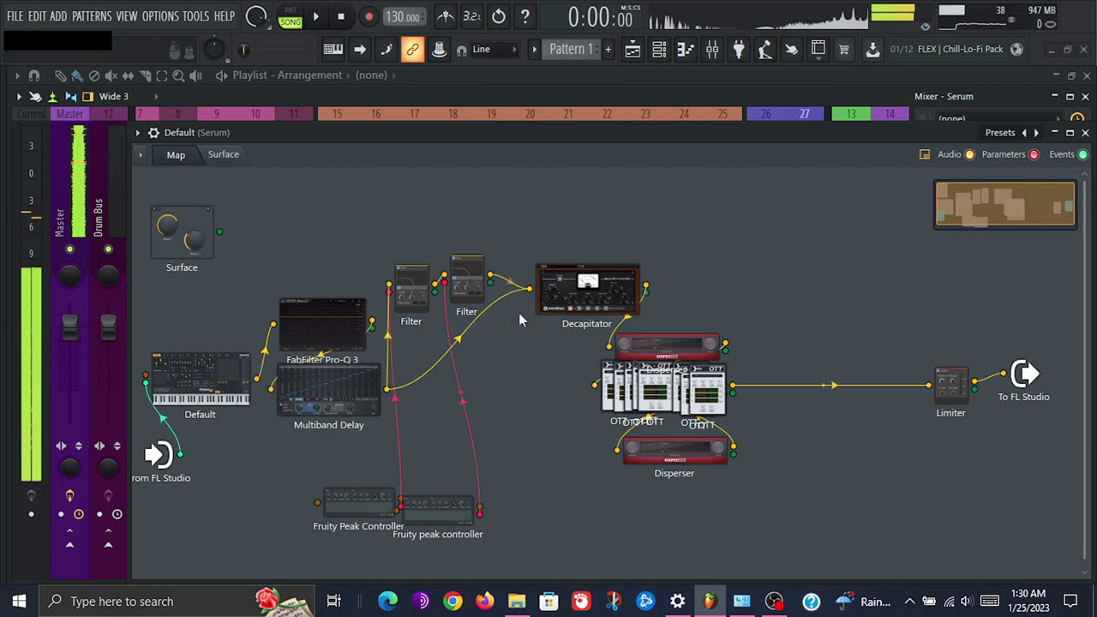
left_click_drag(529, 291, 490, 342)
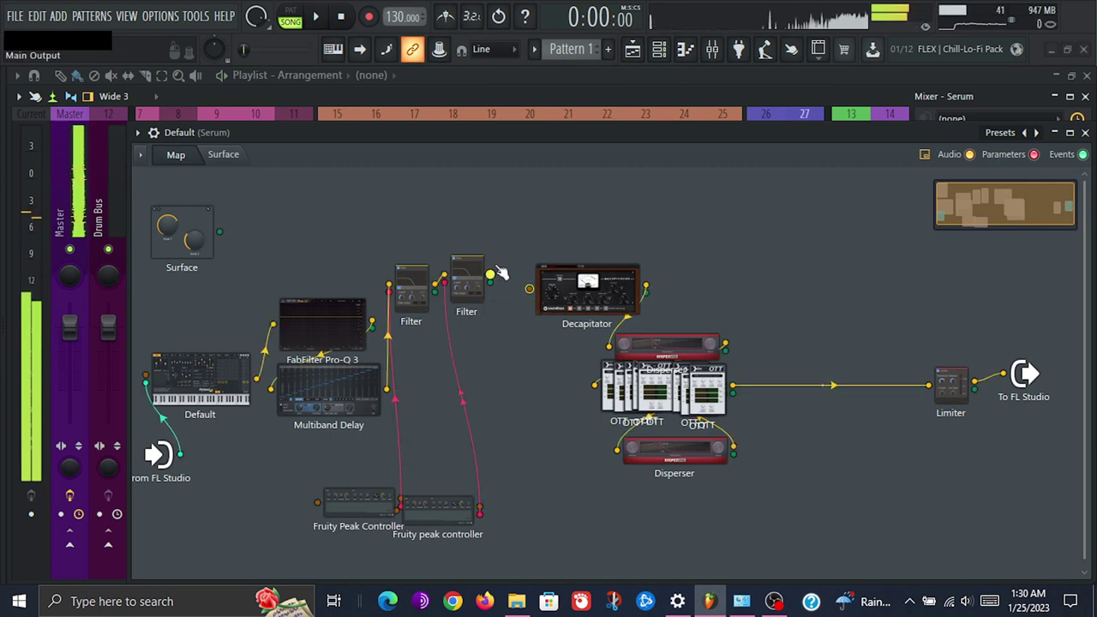
left_click_drag(490, 274, 529, 290)
key("space")
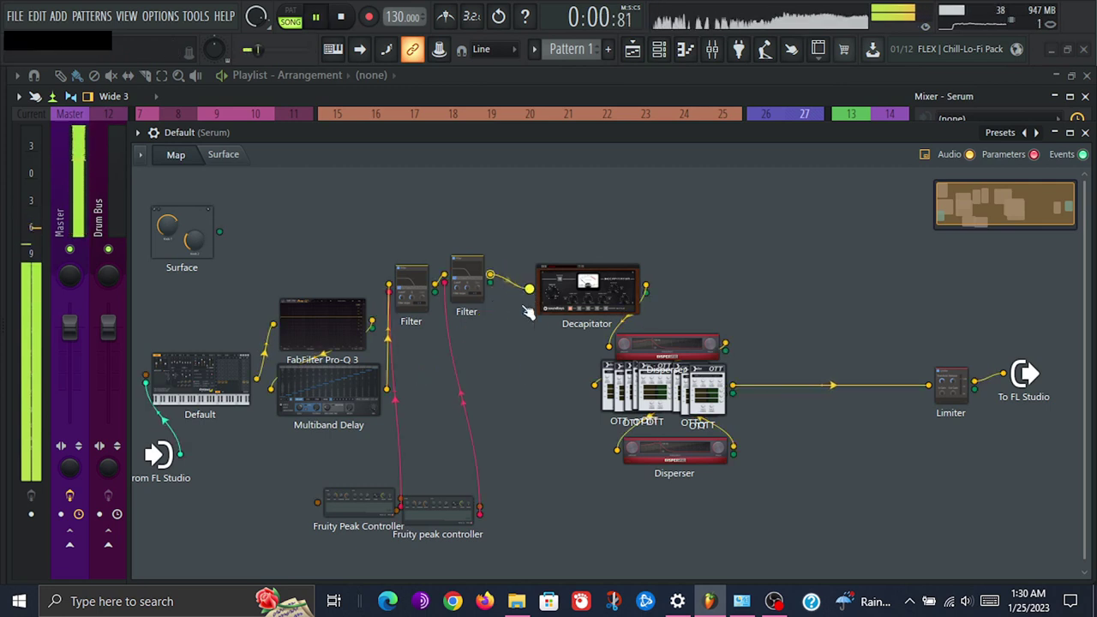
key("space")
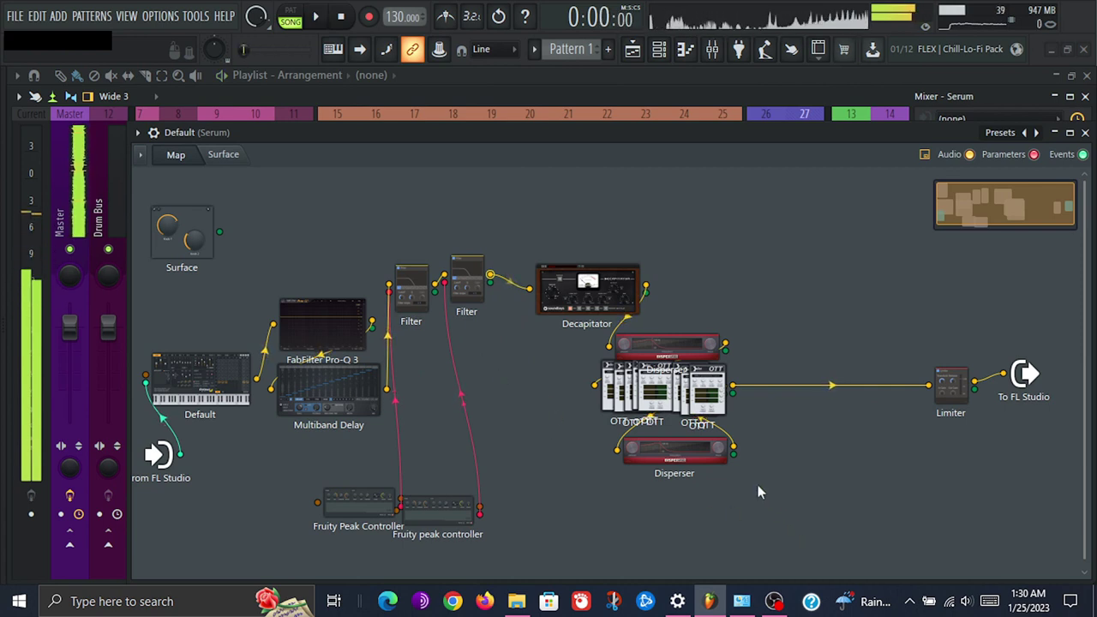
Shift the last two OTTs toward the Limiter and insert Vocodex between the lower Disperser and those OTTs
left_click_drag(707, 390, 841, 401)
left_click(738, 50)
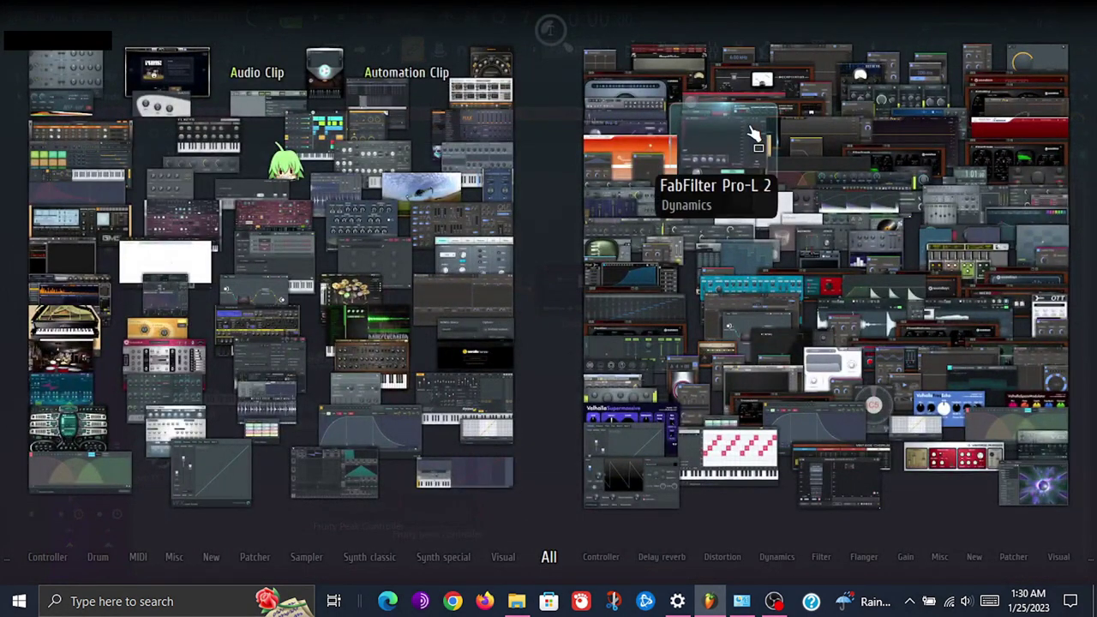
type("voco")
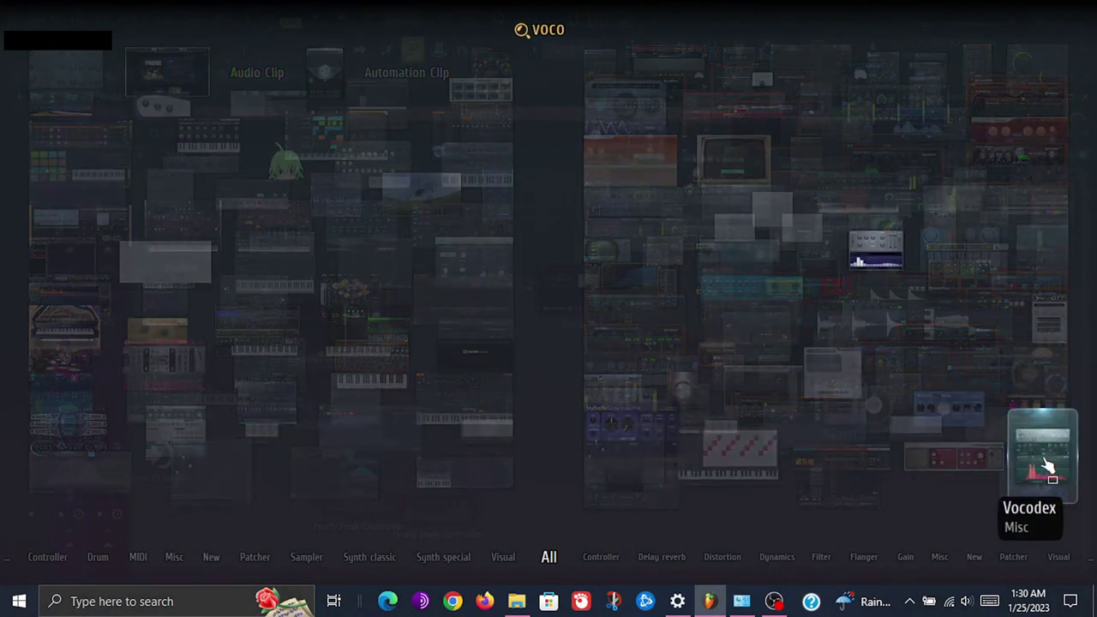
left_click_drag(1047, 467, 775, 401)
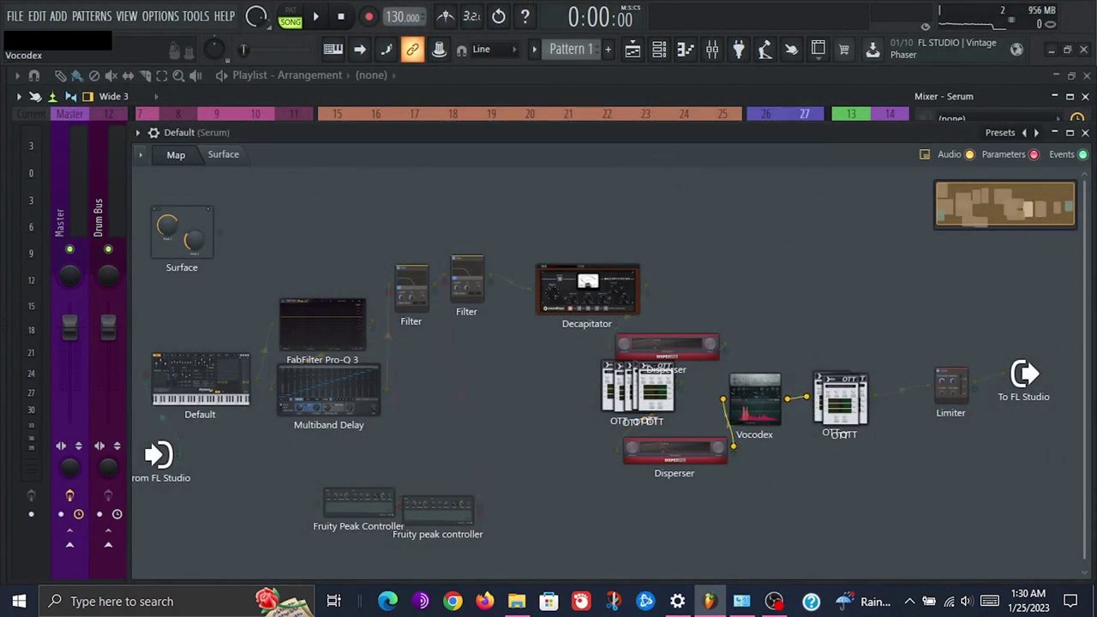
During playback, raise Vocodex's soundgoodizing level and widen its band width to about 253%
left_click(773, 400)
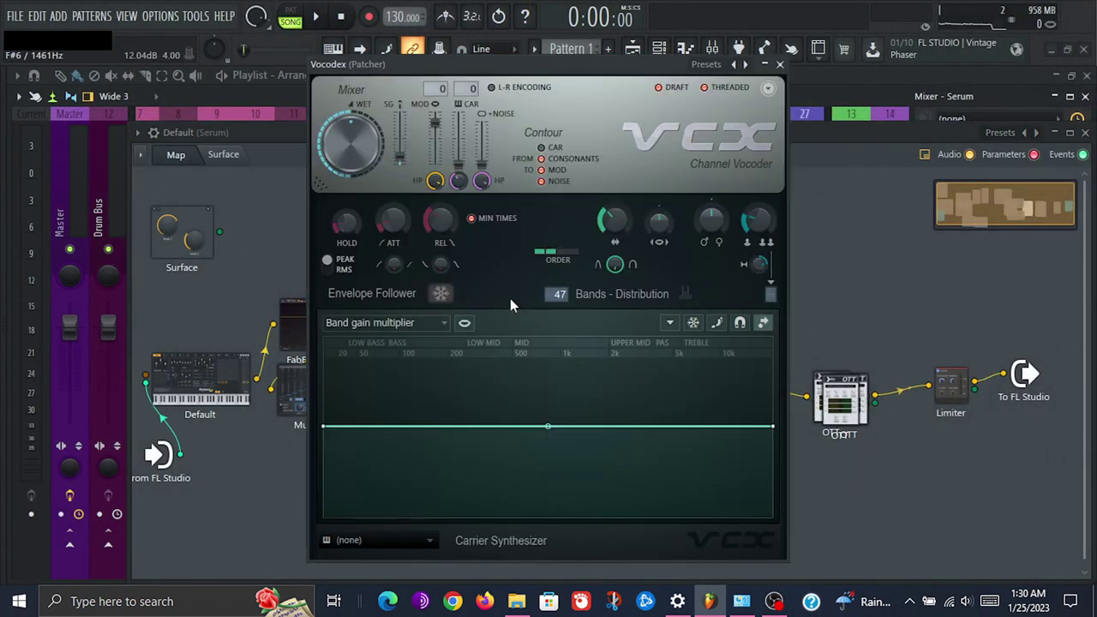
key("space")
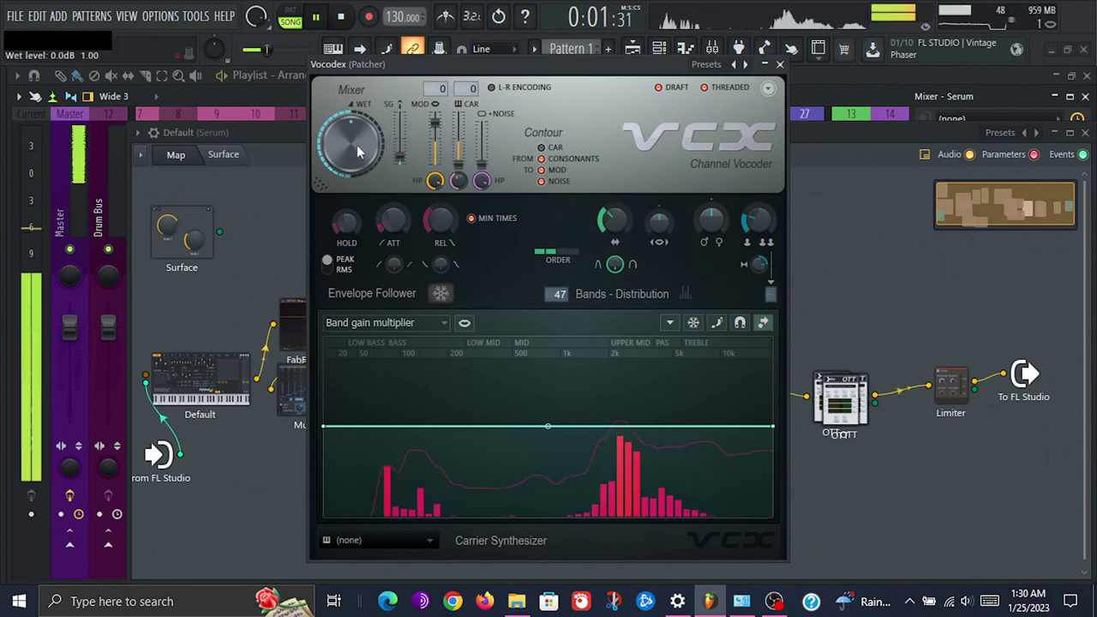
left_click_drag(398, 159, 398, 129)
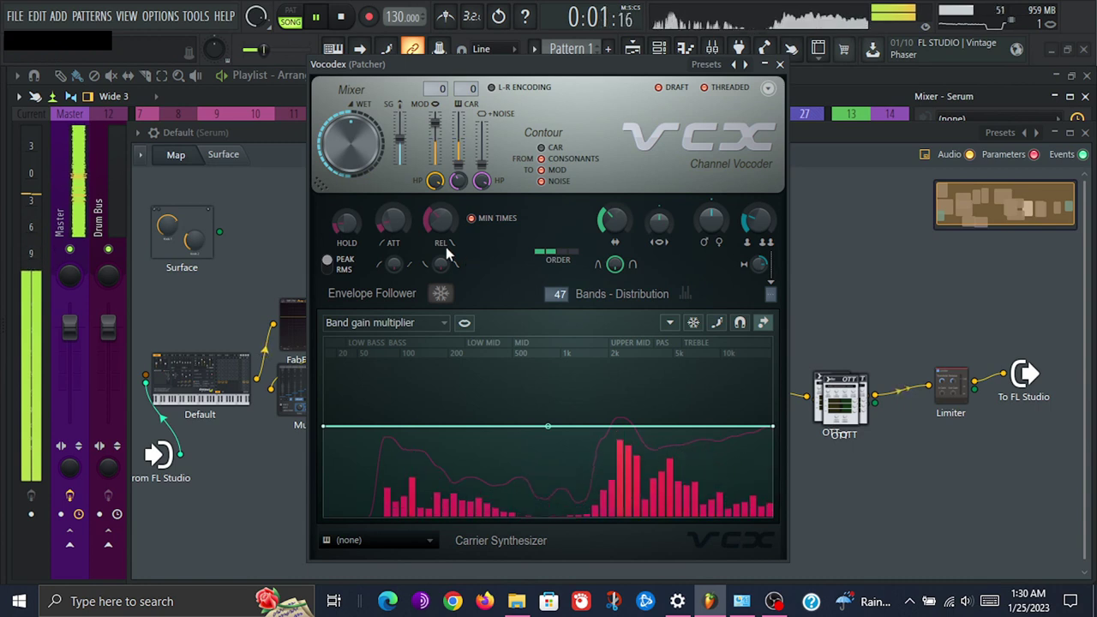
left_click_drag(618, 226, 619, 179)
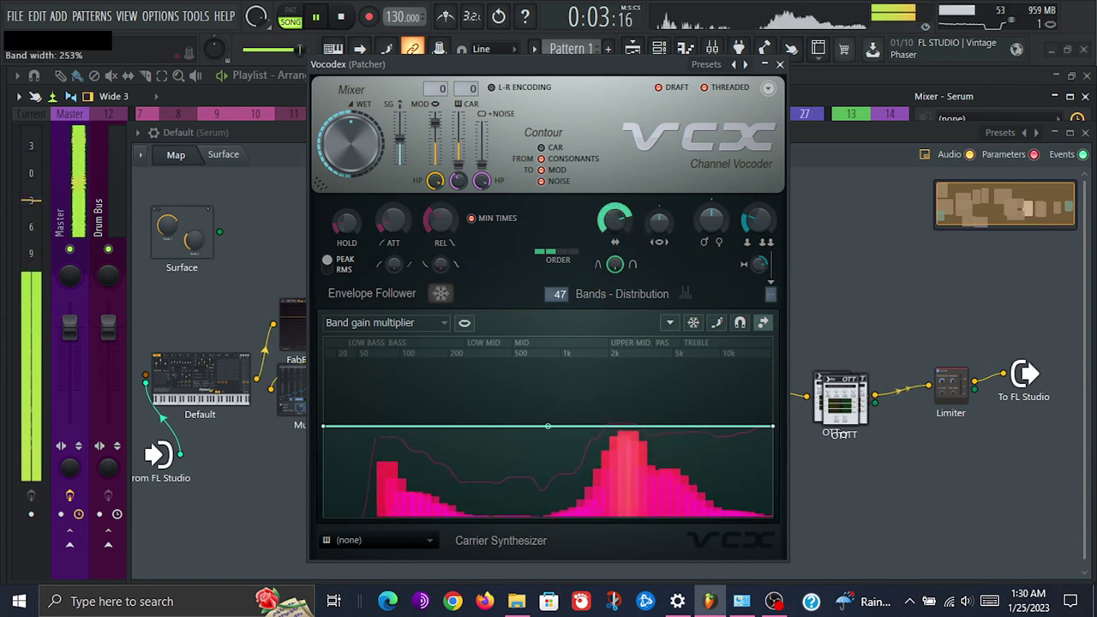
mouse_move(614, 221)
left_mouse_down()
mouse_move(615, 210)
mouse_move(614, 248)
mouse_move(614, 206)
left_mouse_up()
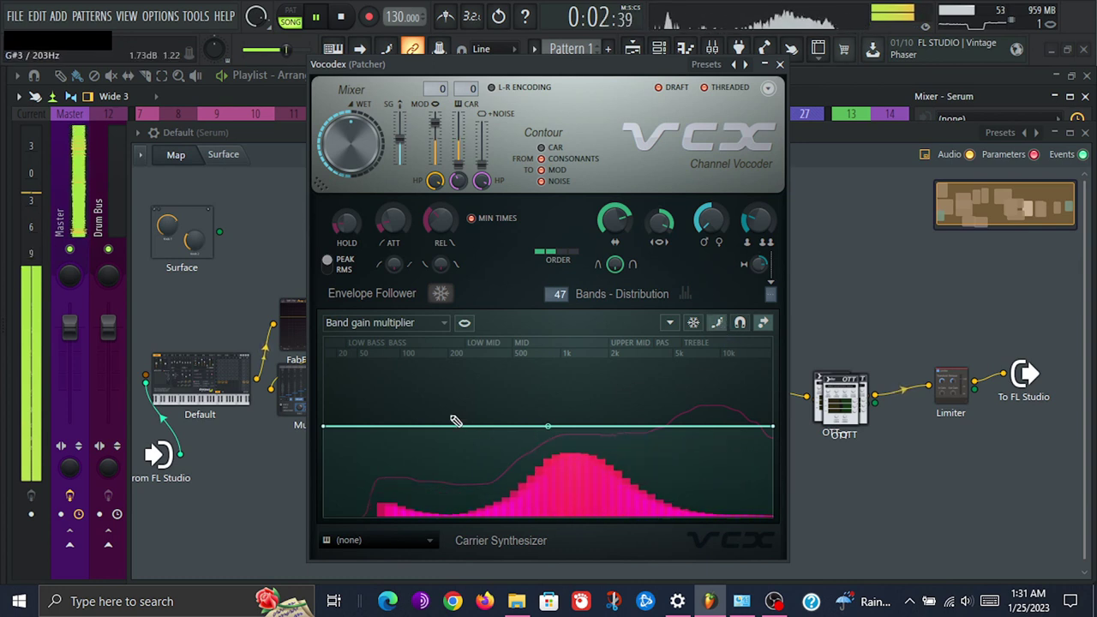
Draw a wavy band gain multiplier curve in Vocodex and reduce its band width to about 99%
left_click_drag(455, 421, 484, 442)
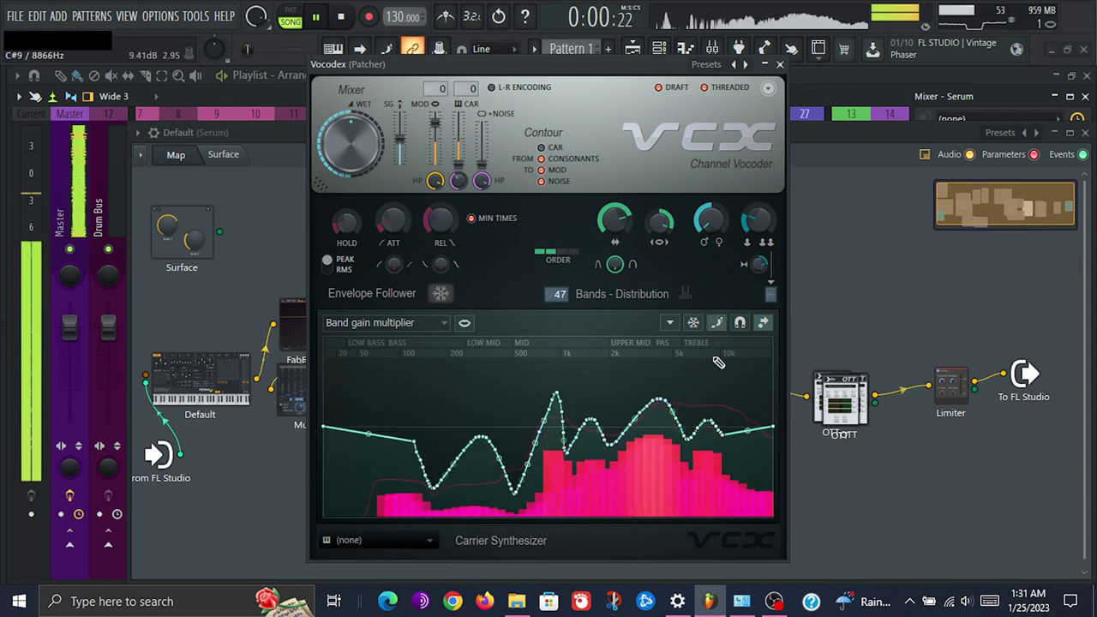
mouse_move(614, 221)
left_mouse_down()
mouse_move(614, 209)
mouse_move(612, 229)
left_mouse_up()
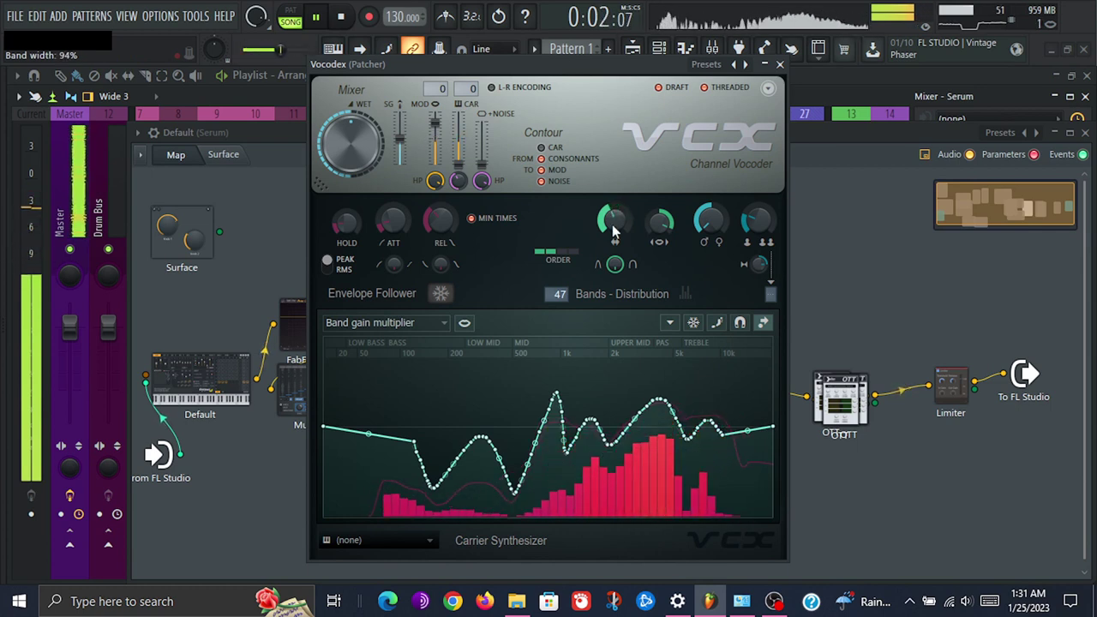
key("XF86AudioLowerVolume")
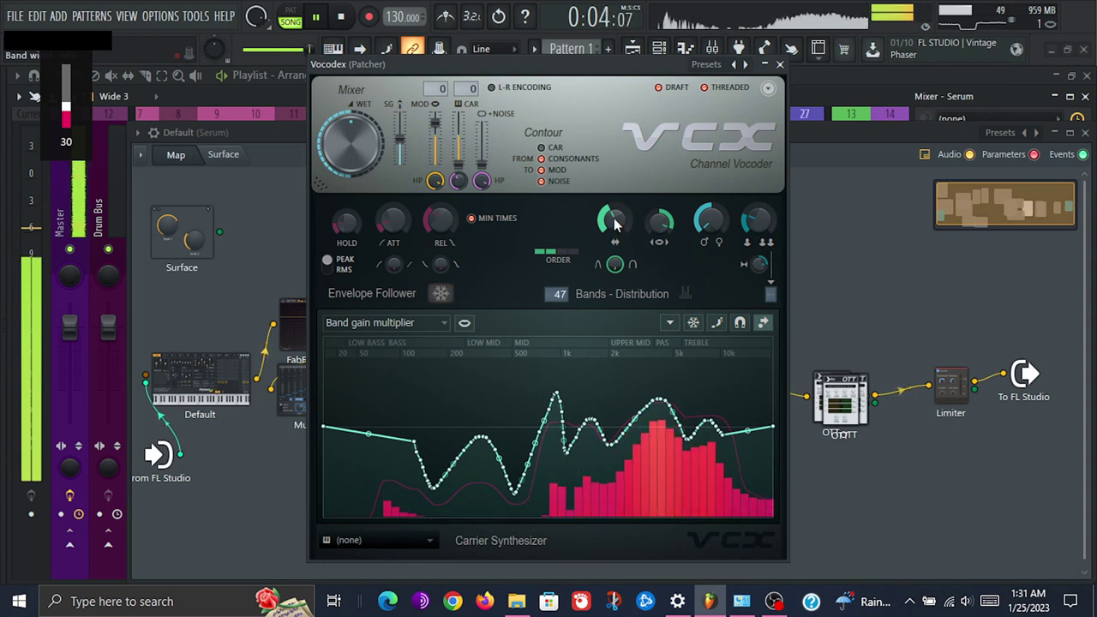
left_click_drag(614, 221, 613, 186)
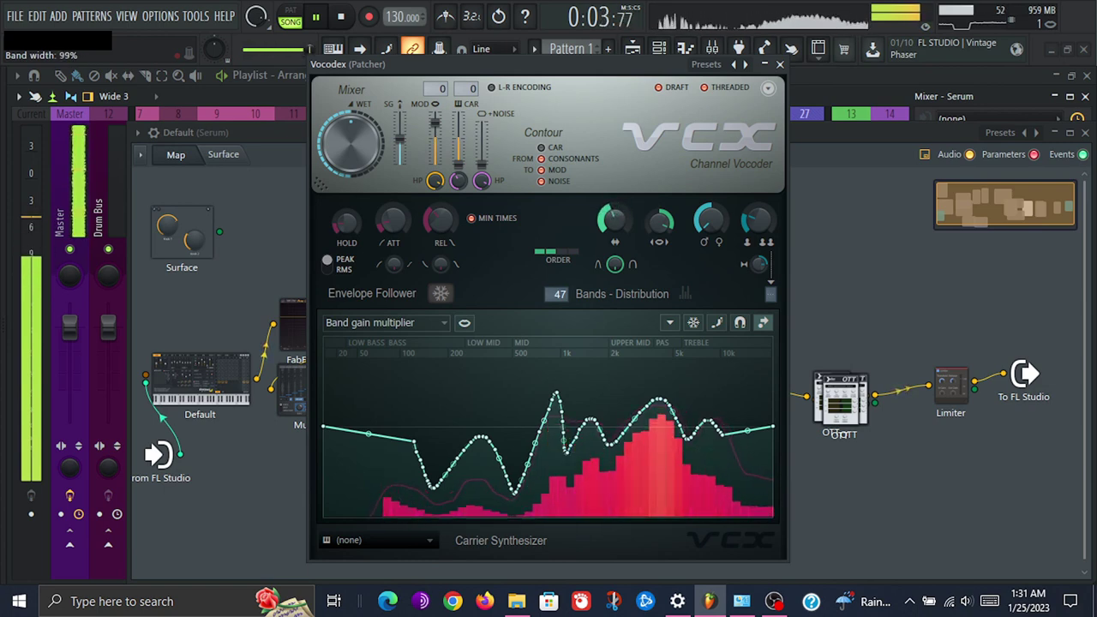
left_click(779, 65)
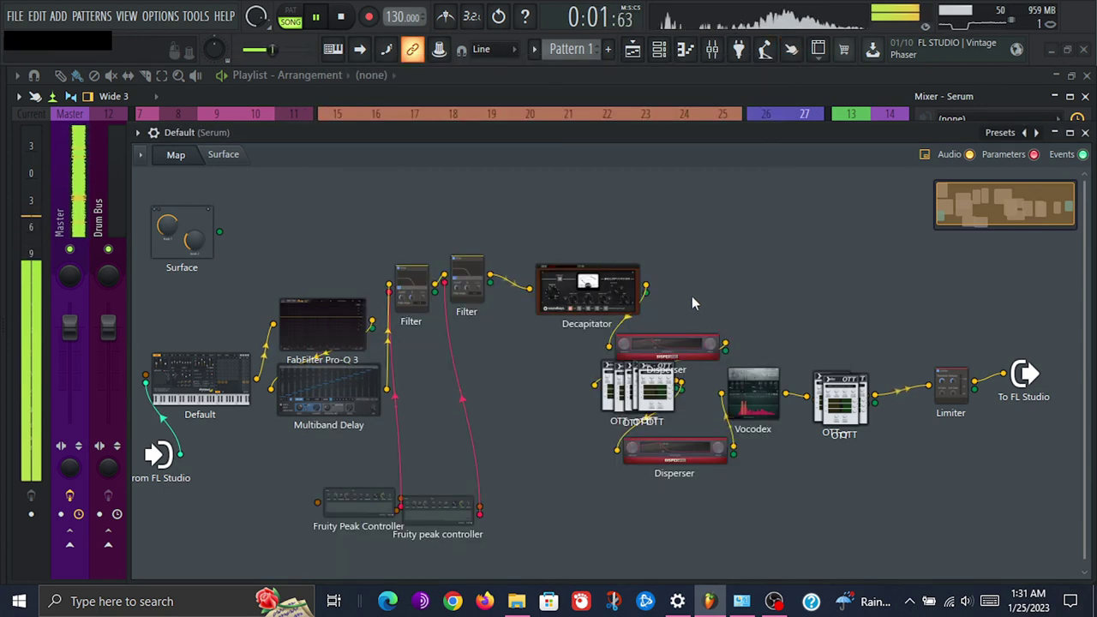
Expose Vocodex's last tweaked parameter, Band width, as a parameter input on the map
right_click(756, 391)
mouse_move(827, 472)
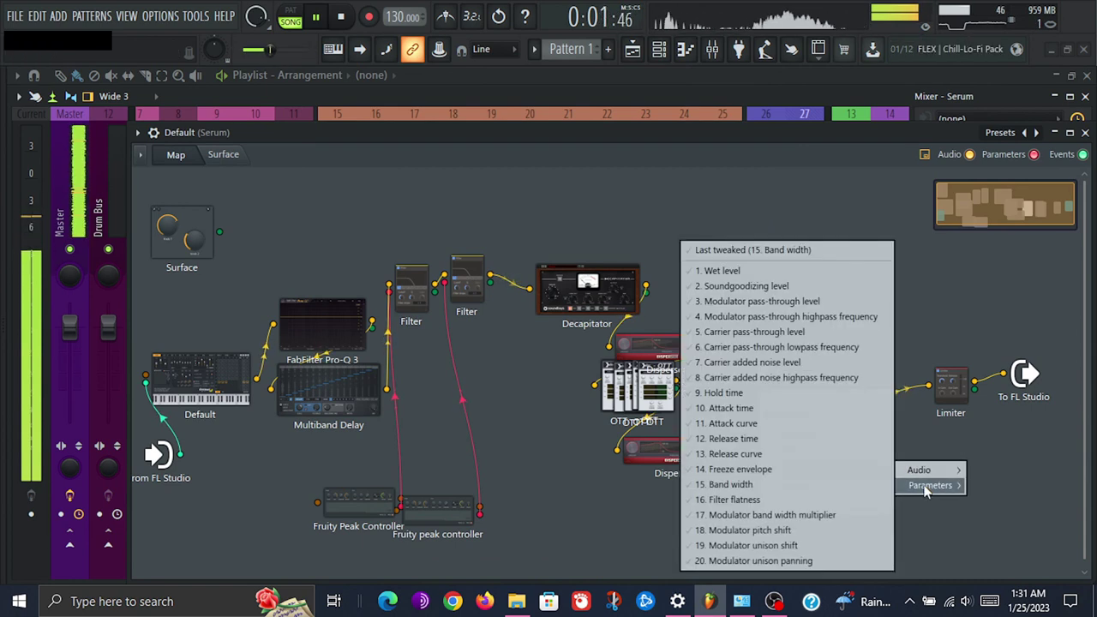
mouse_move(914, 469)
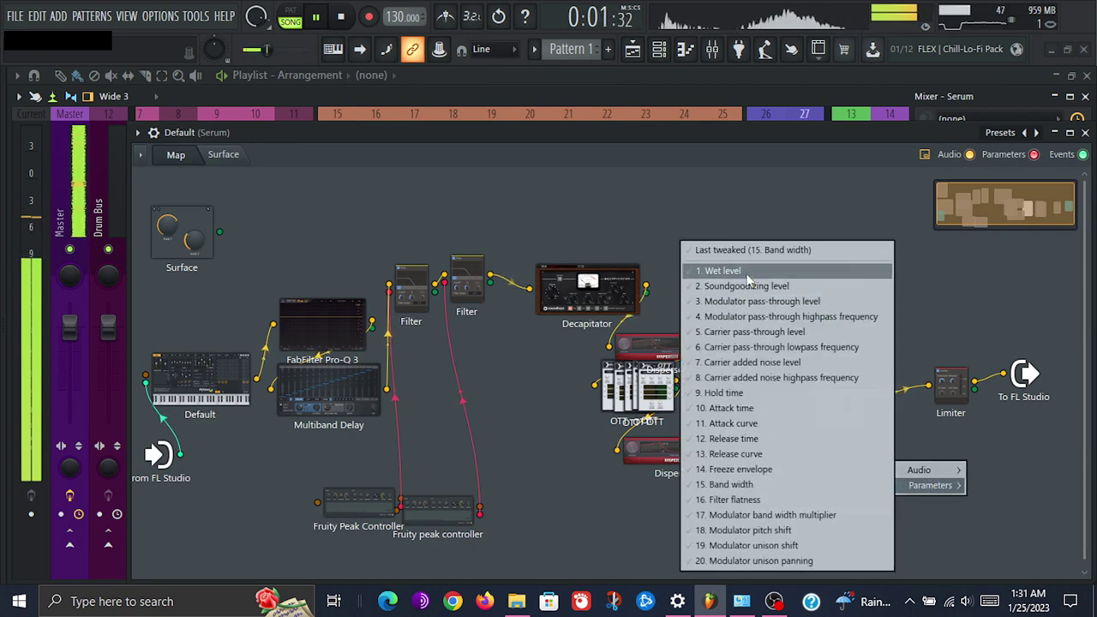
left_click(748, 251)
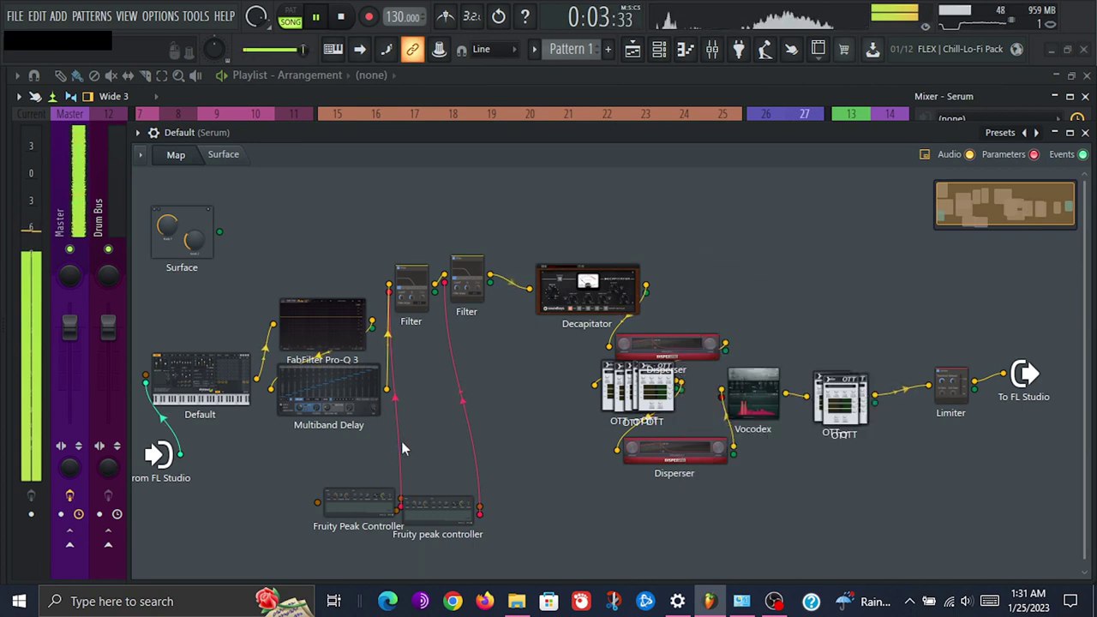
Add a third Fruity peak controller below the Disperser, enable its LFO output and connect it to Vocodex's Band width
left_click_drag(377, 501, 358, 497)
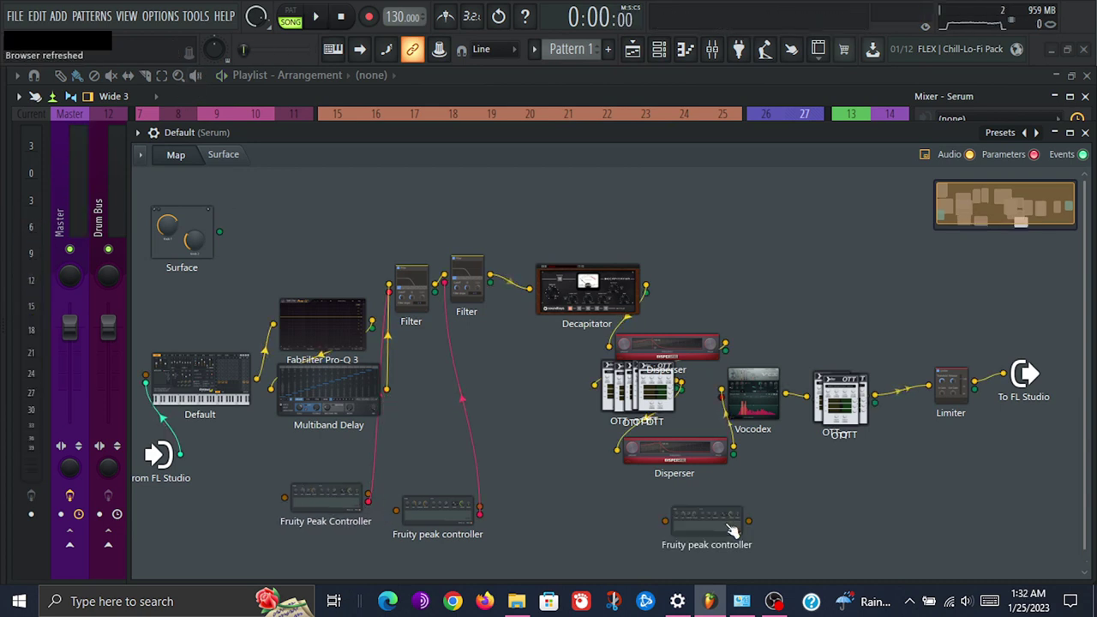
right_click(730, 528)
mouse_move(797, 542)
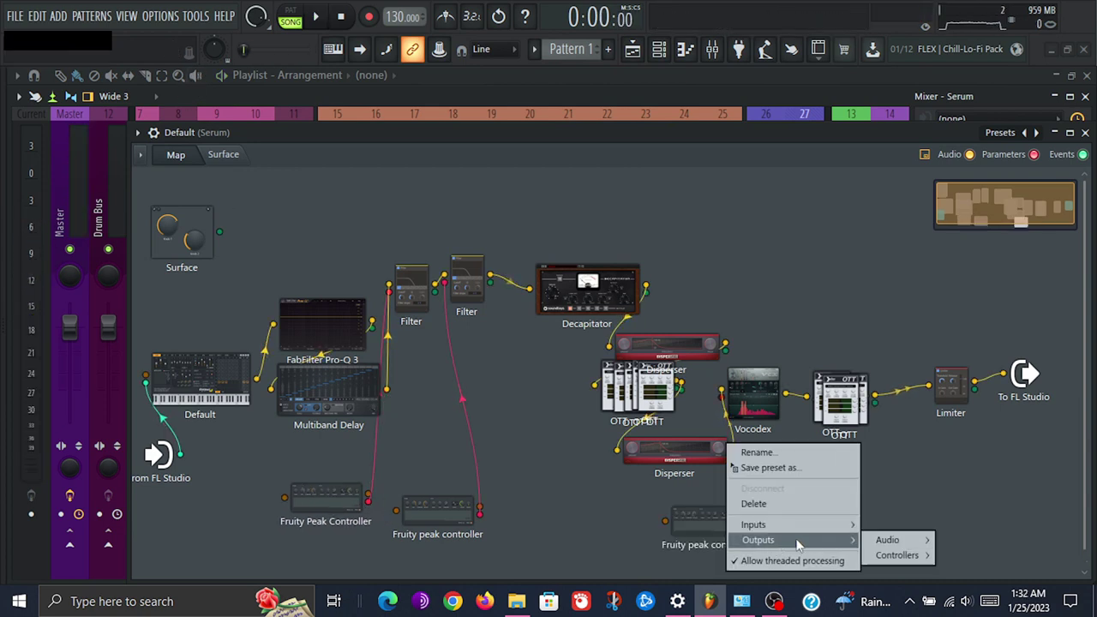
mouse_move(907, 555)
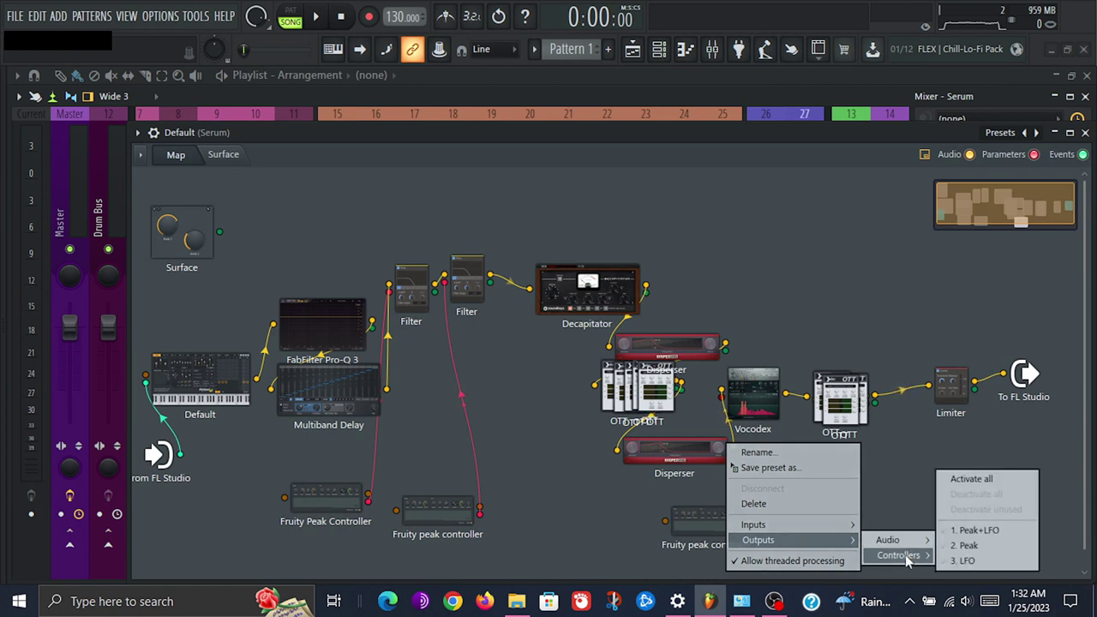
left_click(967, 560)
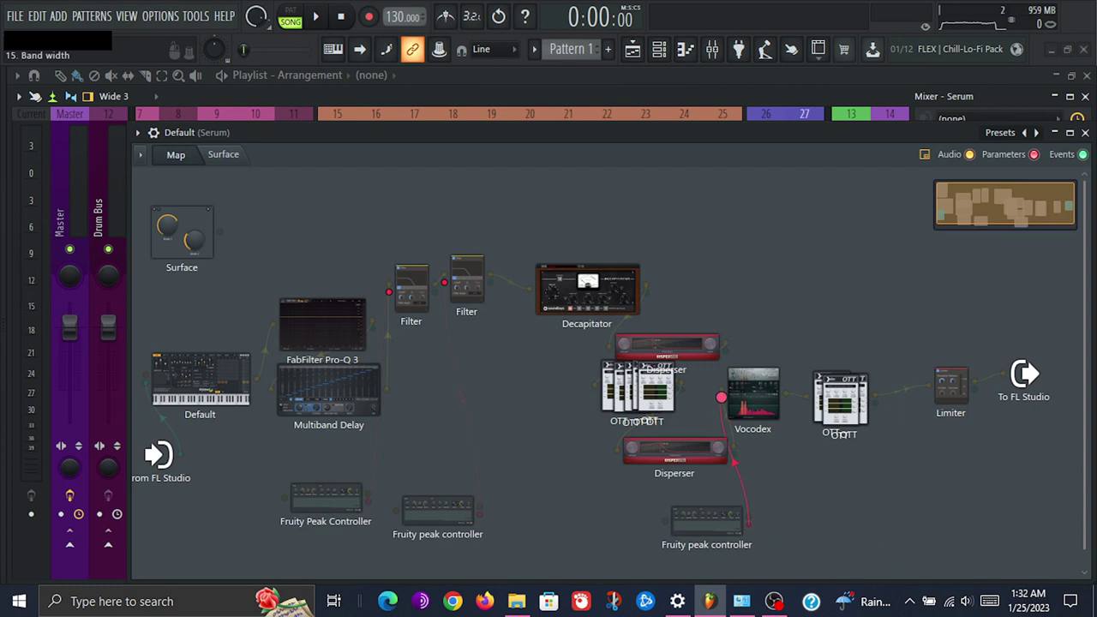
Open the new Fruity peak controller and Vocodex and arrange their windows side by side
left_click(707, 521)
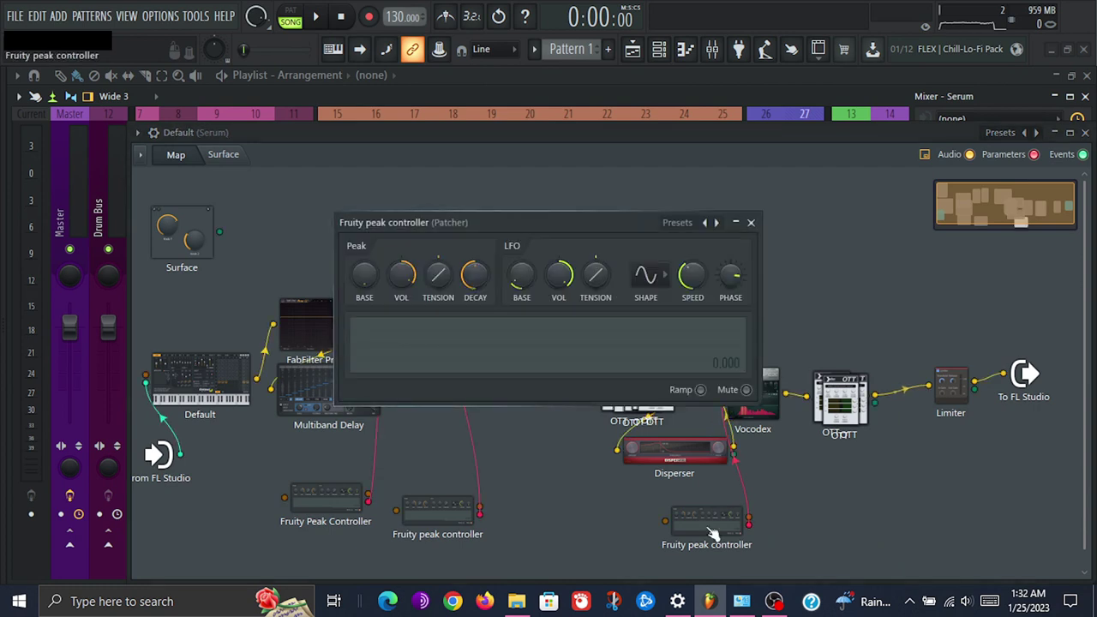
left_click_drag(606, 223, 330, 239)
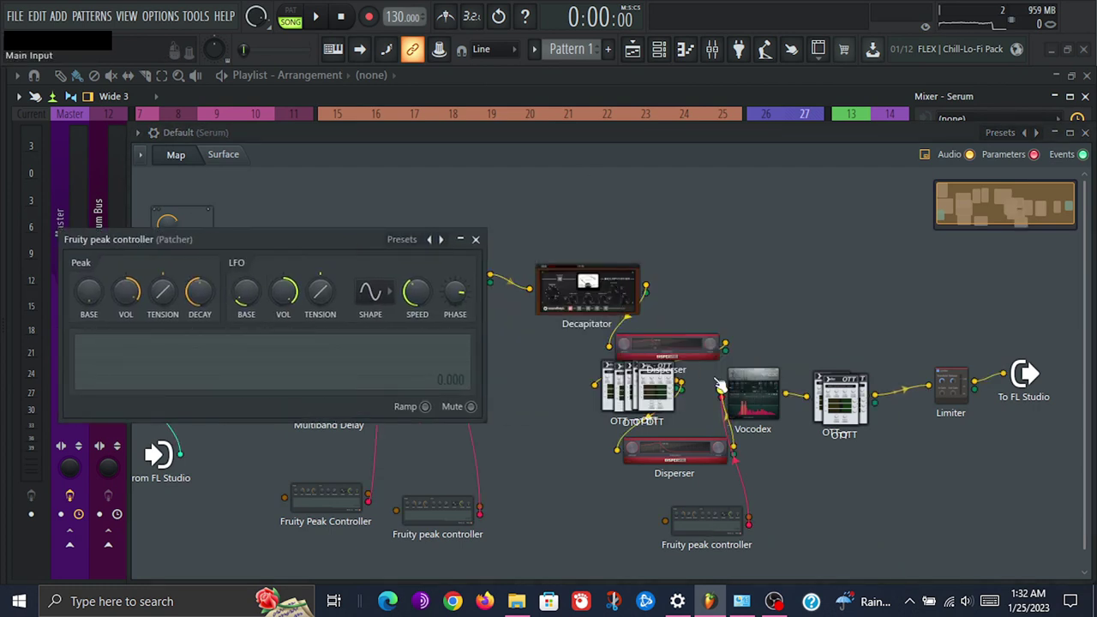
left_click(754, 403)
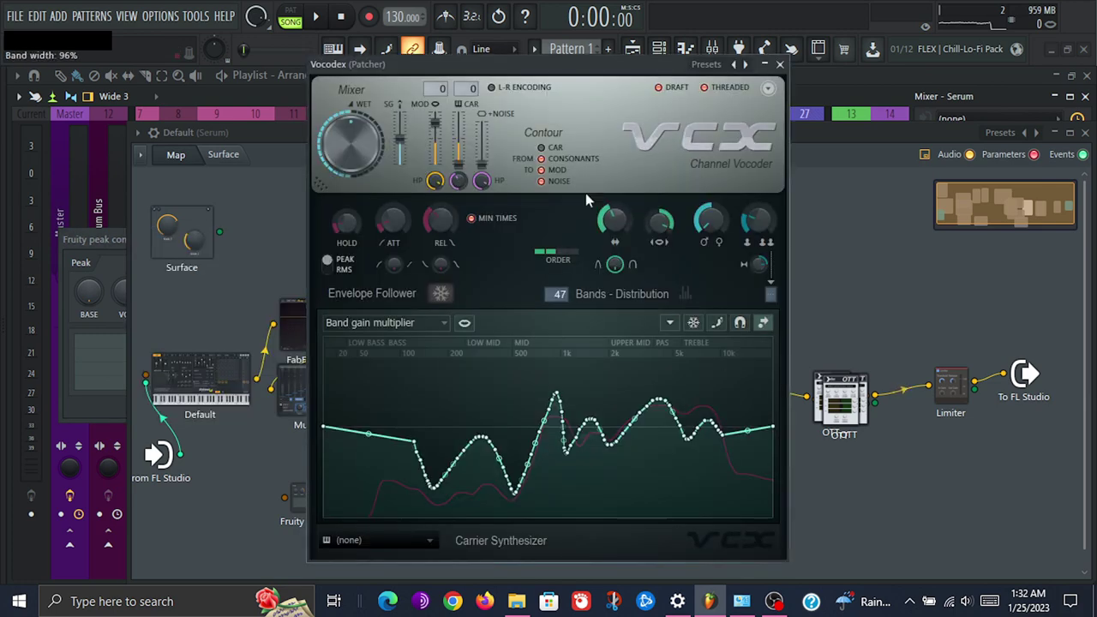
left_click_drag(573, 79, 734, 89)
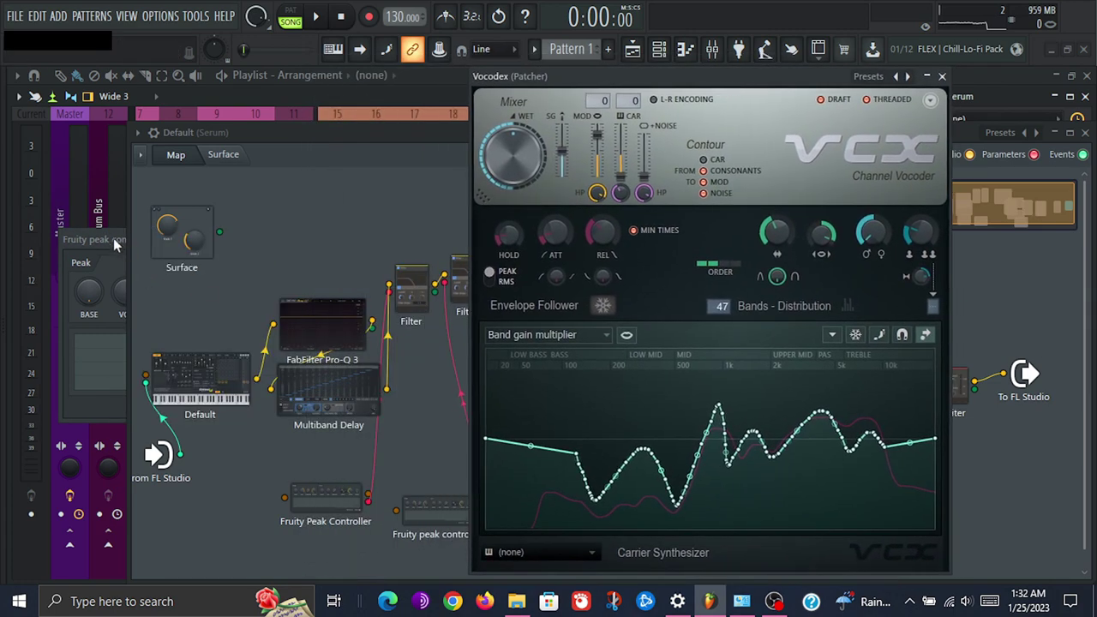
left_click_drag(117, 244, 72, 258)
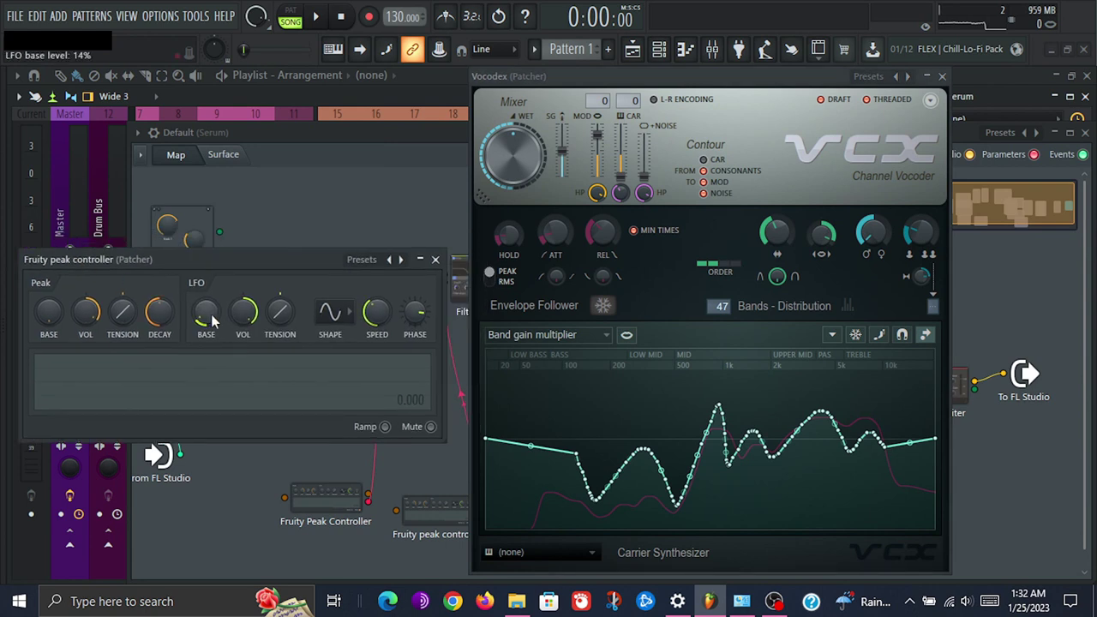
With playback running, set the new peak controller's LFO amount to 32% and its LFO speed to 16 steps
key("space")
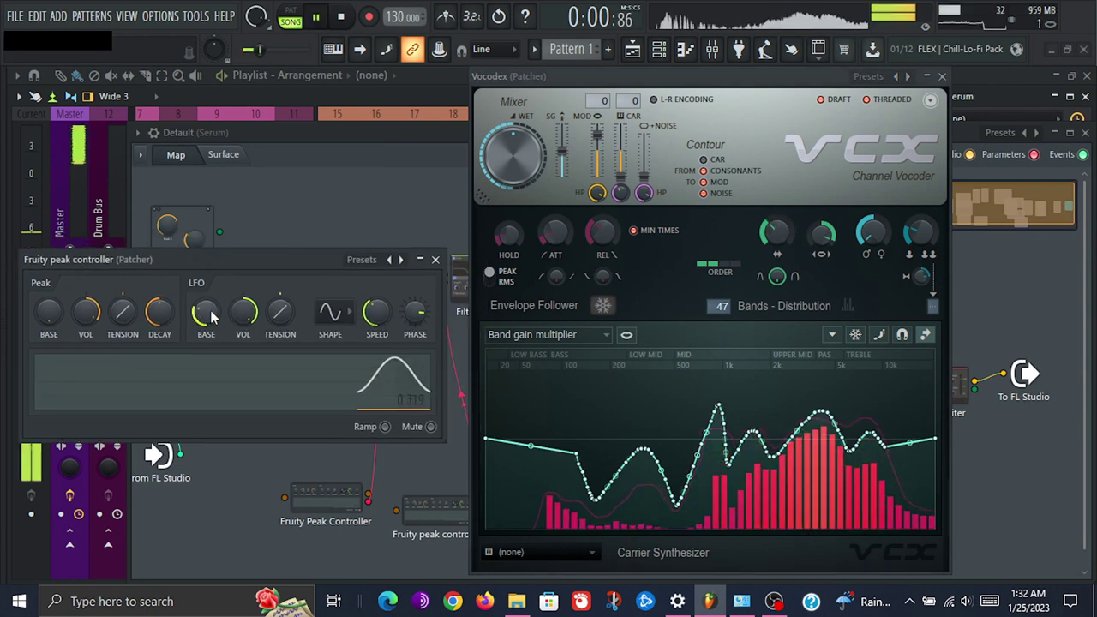
mouse_move(243, 312)
left_mouse_down()
mouse_move(244, 295)
mouse_move(243, 310)
mouse_move(205, 307)
mouse_move(243, 310)
mouse_move(244, 298)
left_mouse_up()
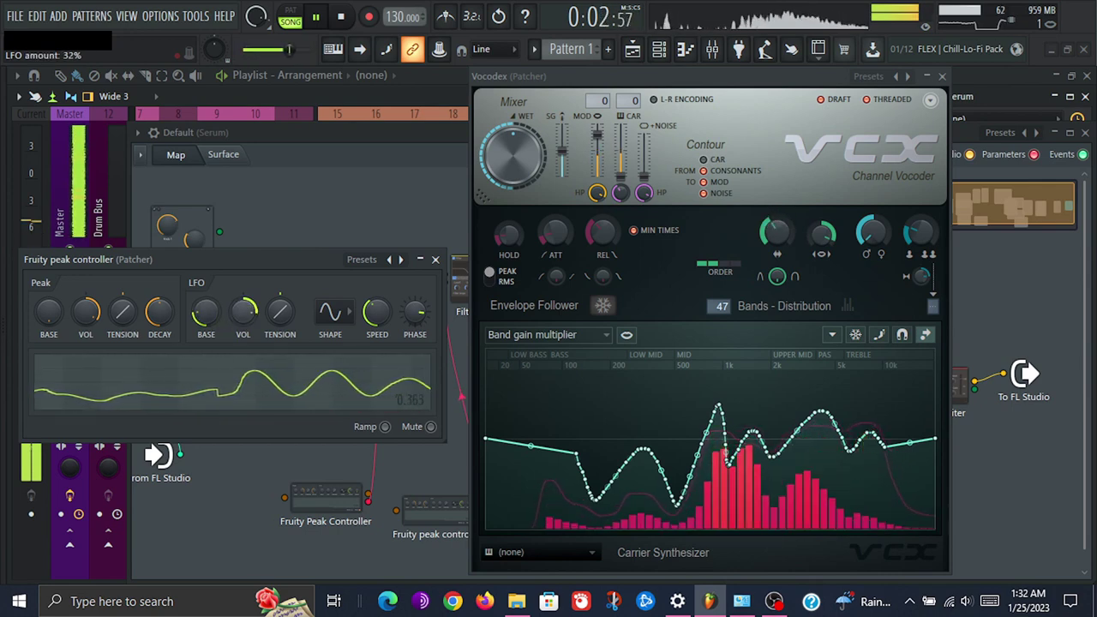
right_click(381, 317)
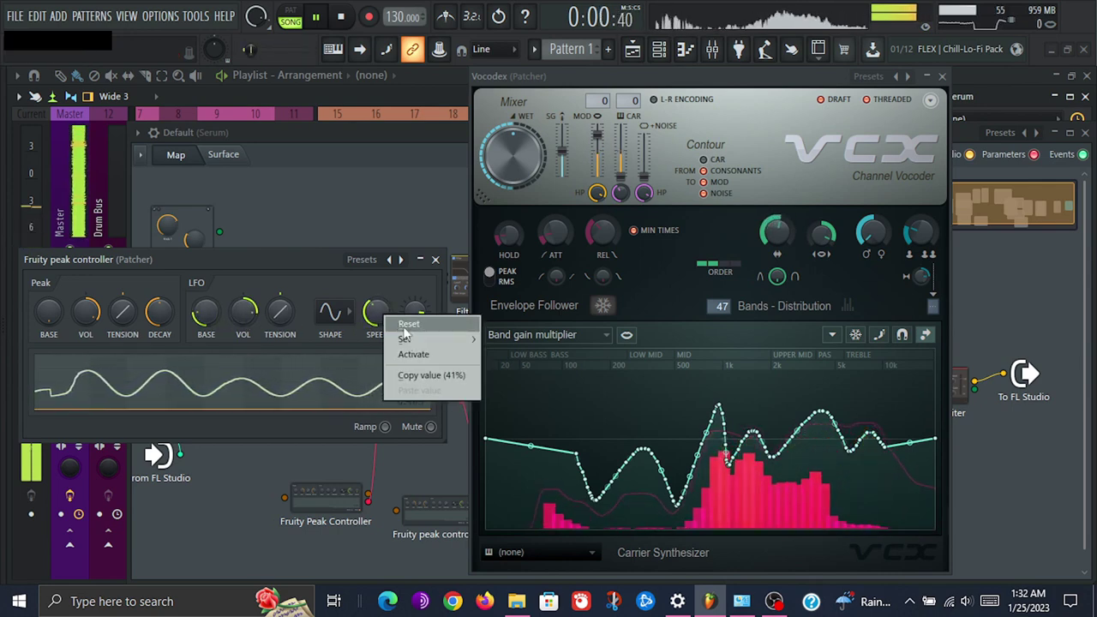
mouse_move(406, 339)
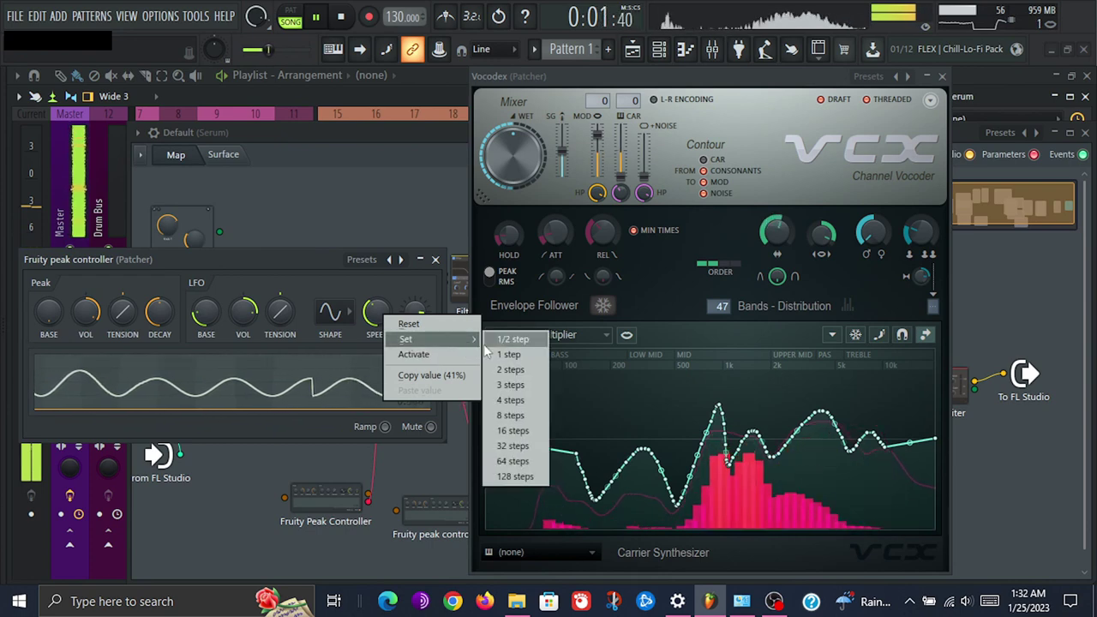
left_click(523, 429)
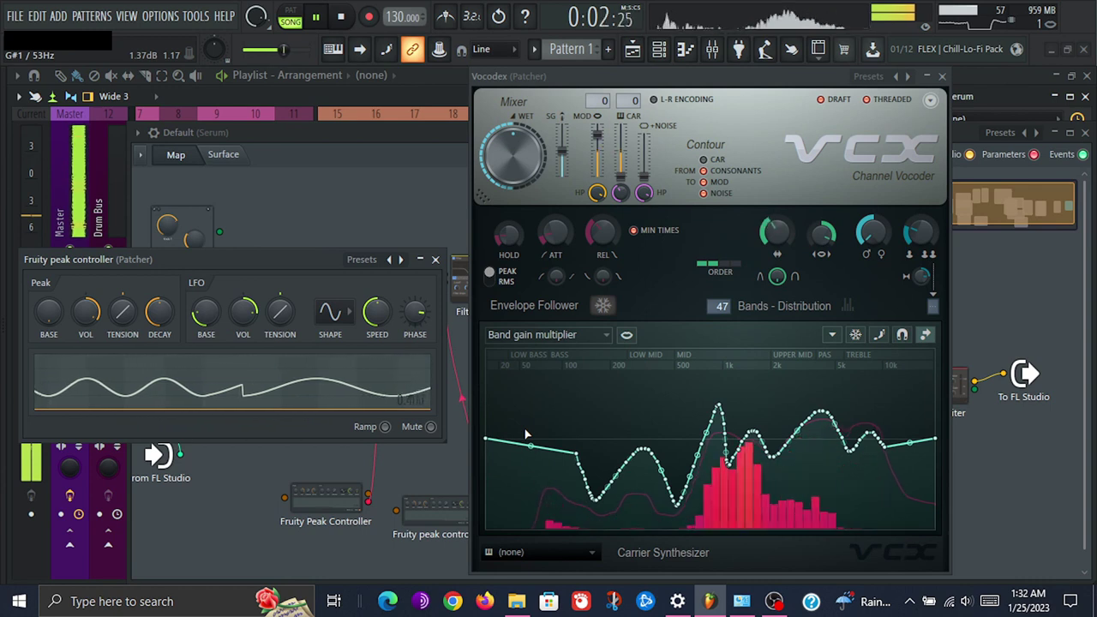
Try LFO speeds of 4, 8 and 2 steps on the peak controller that modulates Vocodex's Band width
right_click(380, 316)
mouse_move(445, 343)
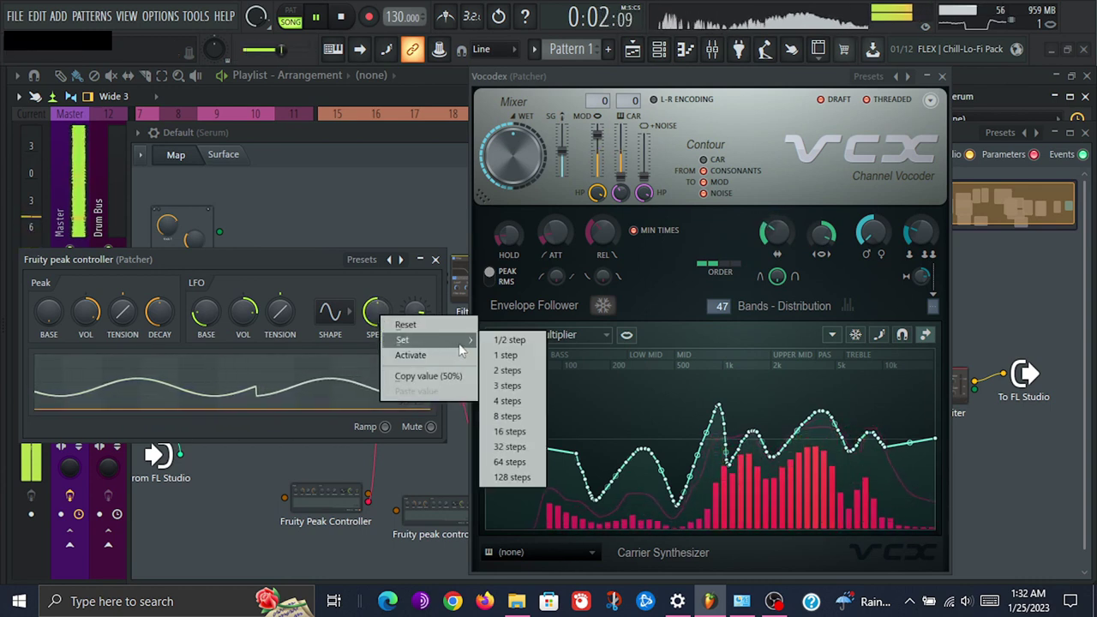
left_click(508, 401)
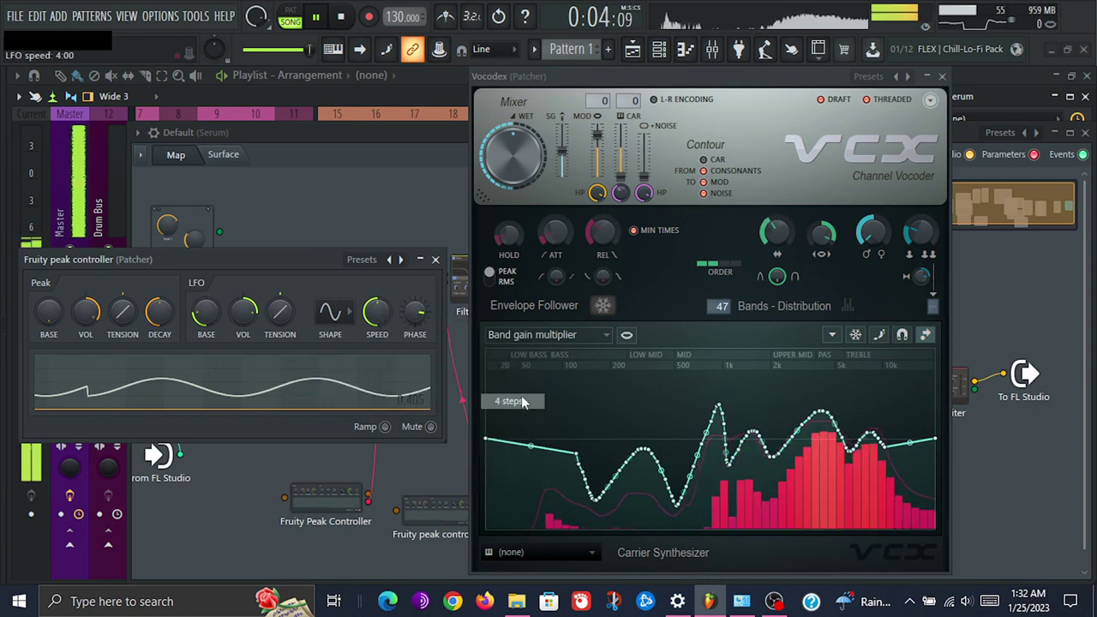
right_click(377, 313)
mouse_move(420, 334)
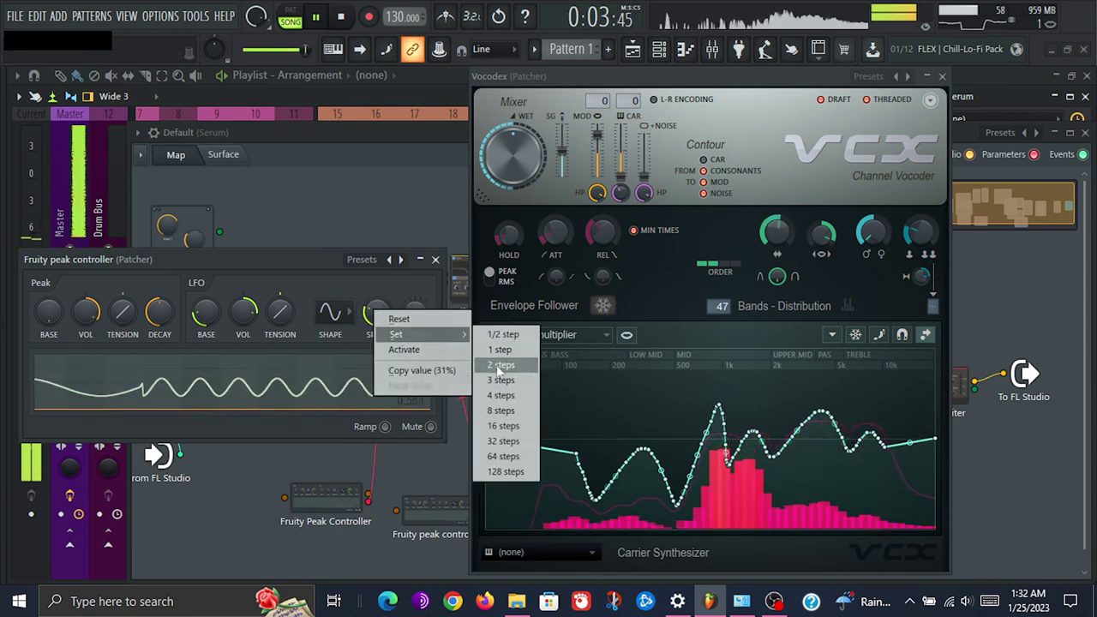
left_click(501, 410)
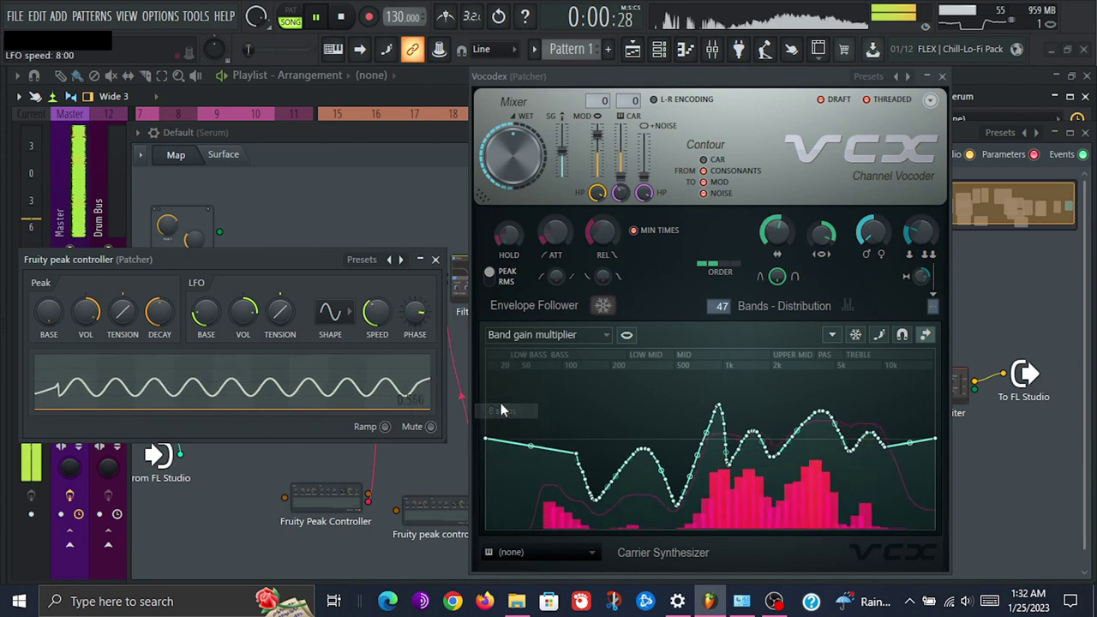
right_click(377, 319)
mouse_move(396, 340)
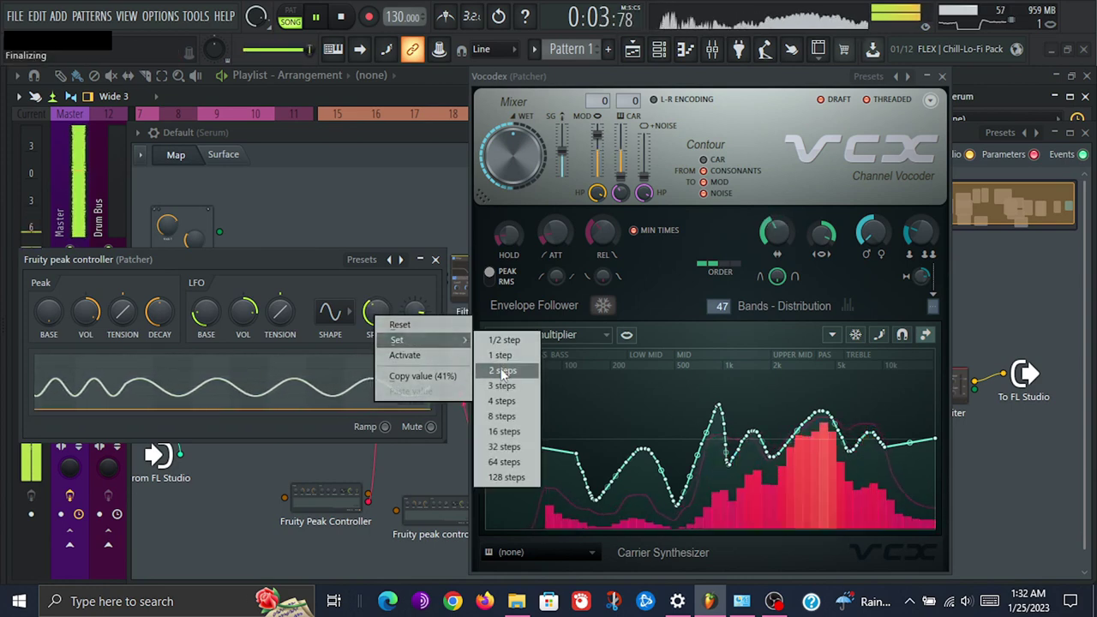
left_click(503, 370)
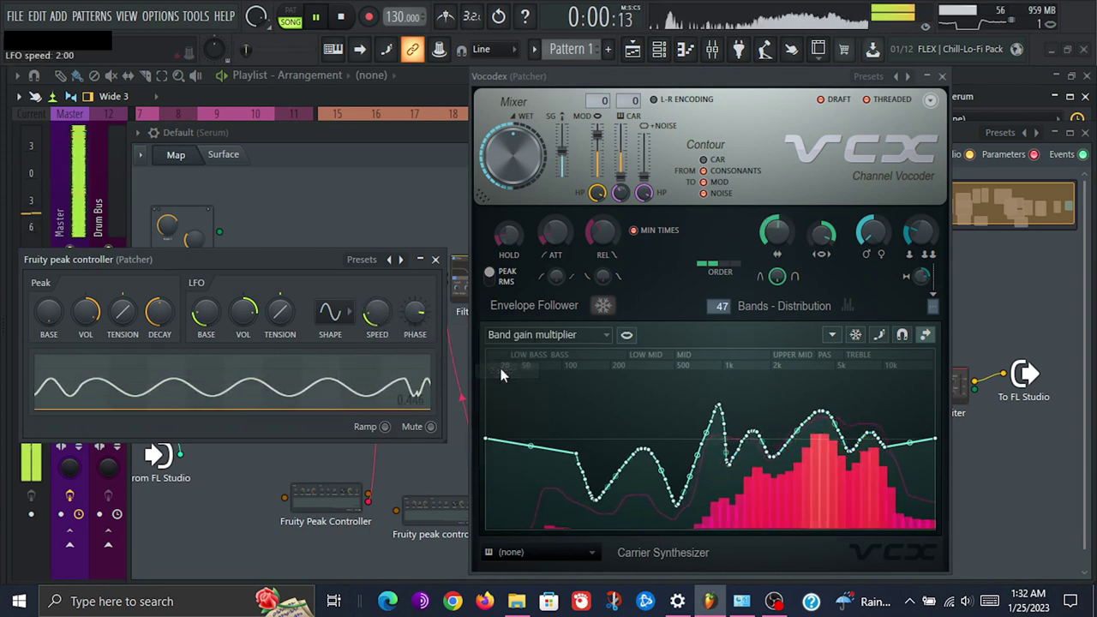
Try LFO speeds of 1, 8, 16 and 32 steps on the same peak controller during playback
right_click(375, 321)
mouse_move(402, 344)
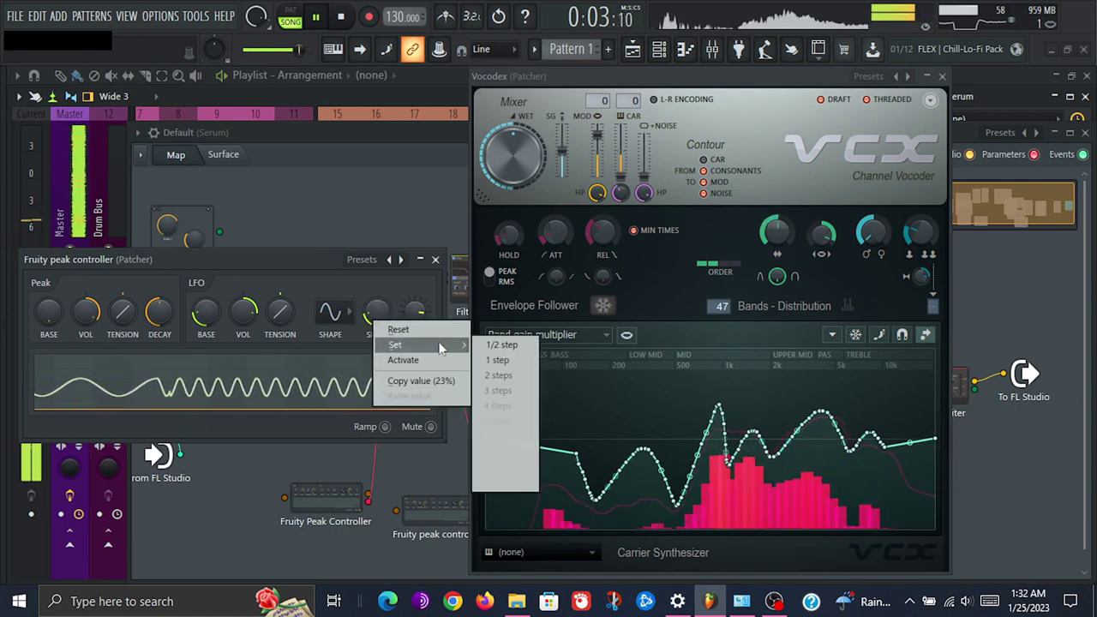
left_click(491, 361)
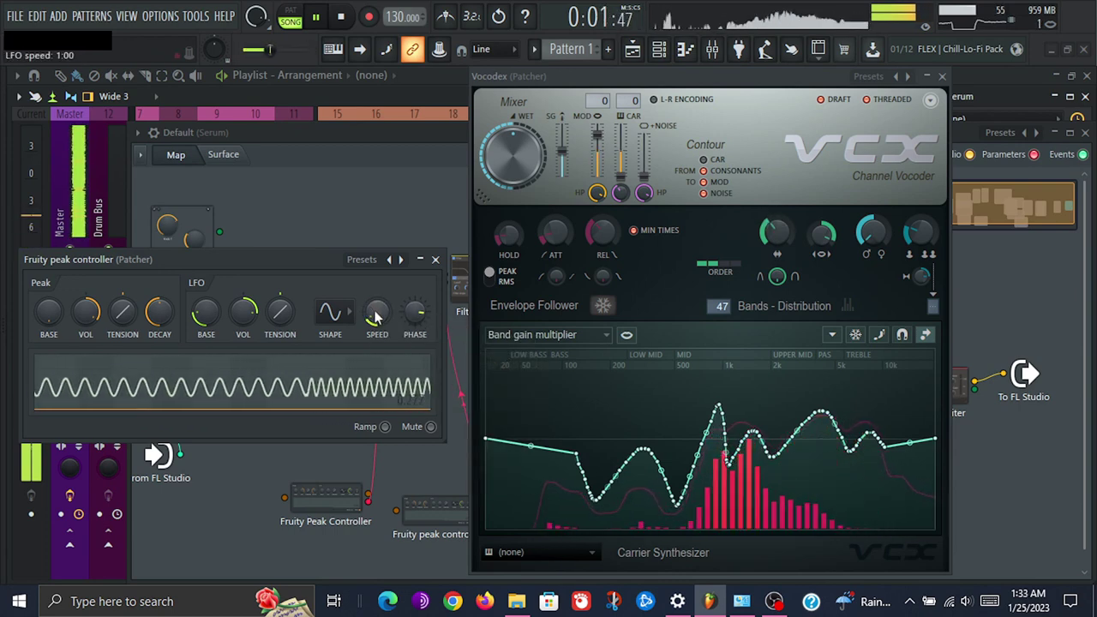
right_click(376, 317)
mouse_move(419, 336)
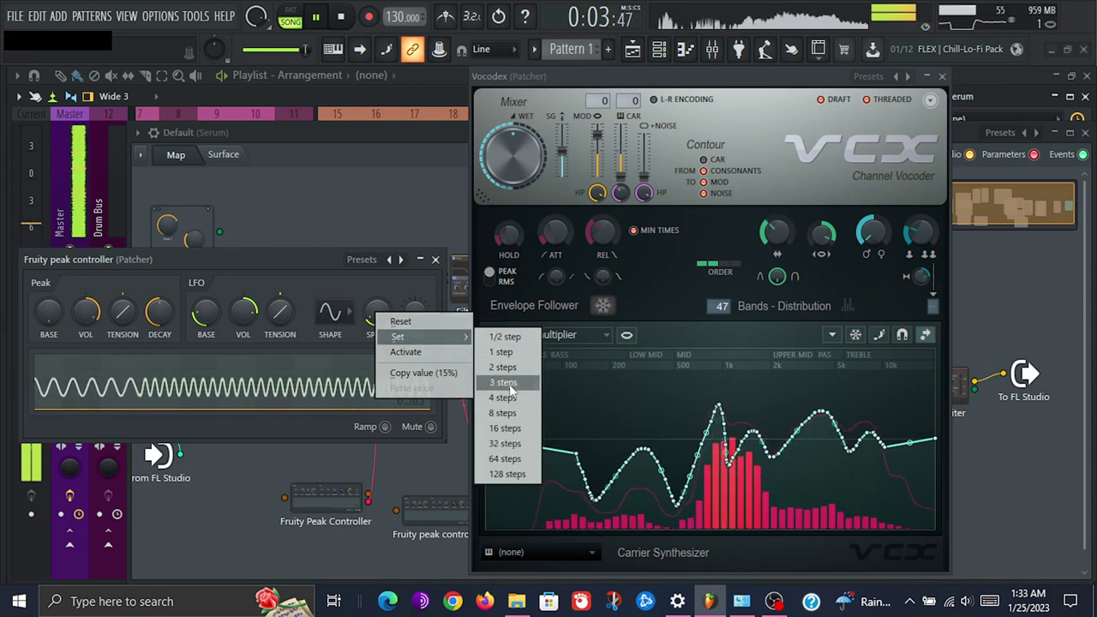
left_click(503, 412)
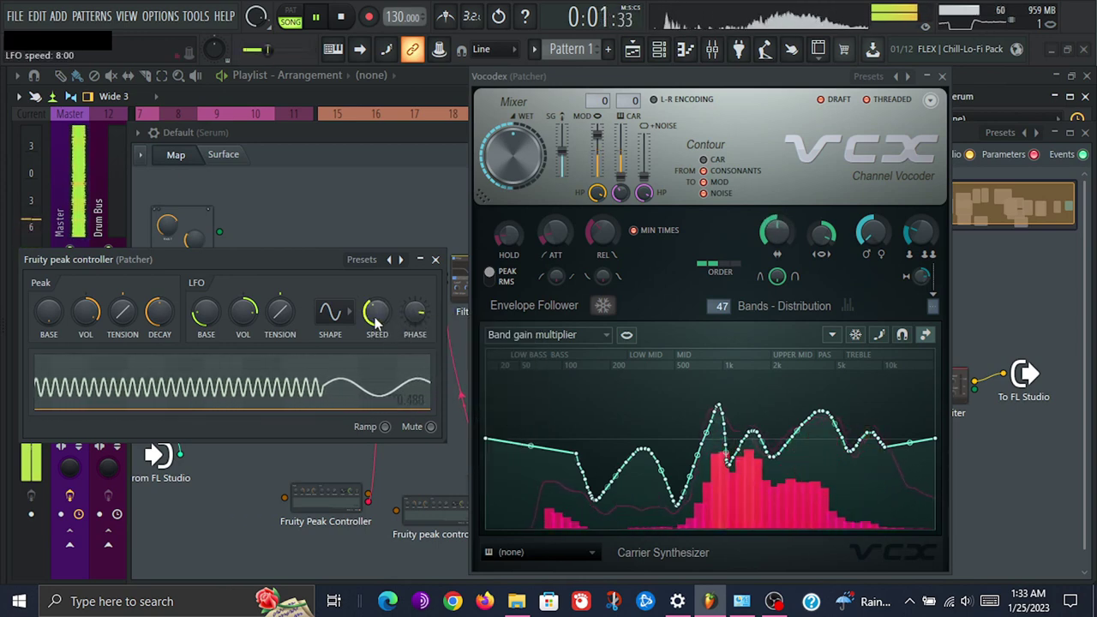
right_click(375, 317)
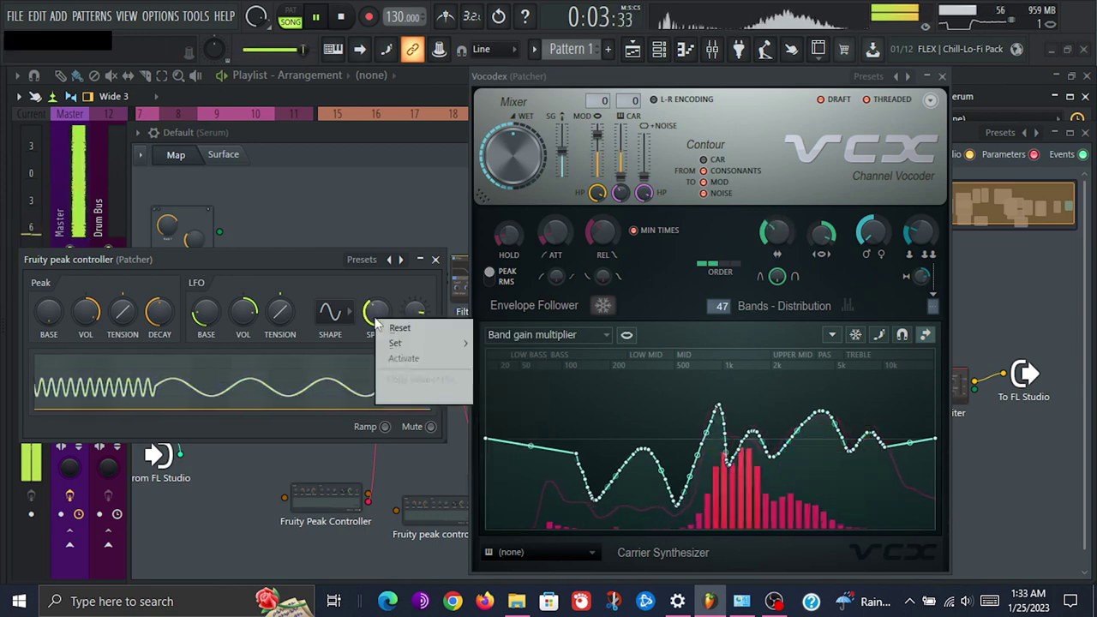
mouse_move(420, 343)
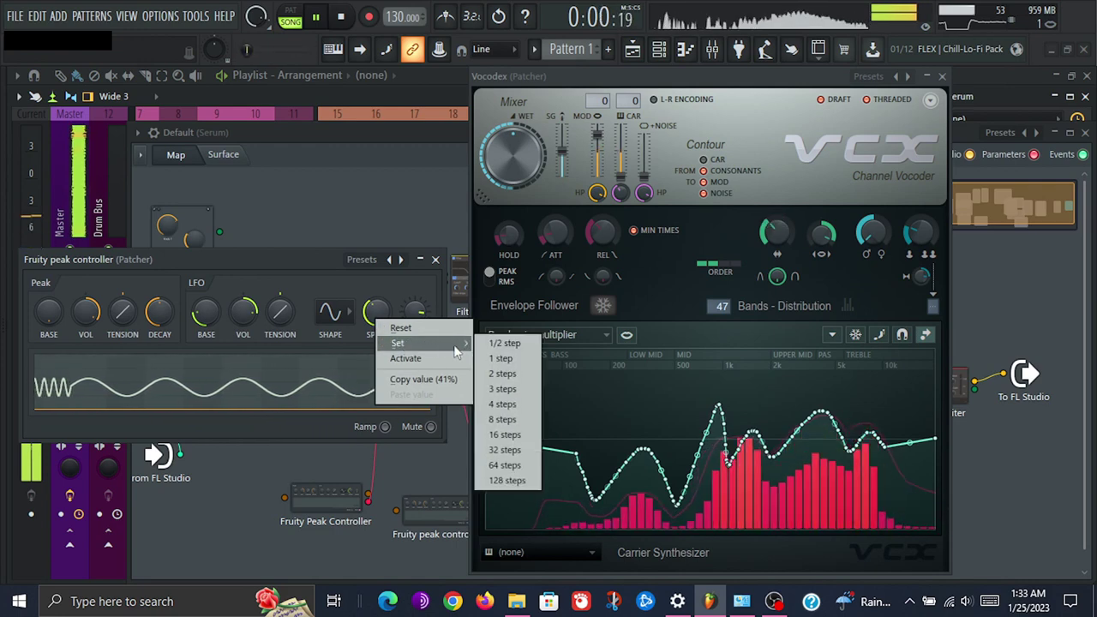
left_click(515, 435)
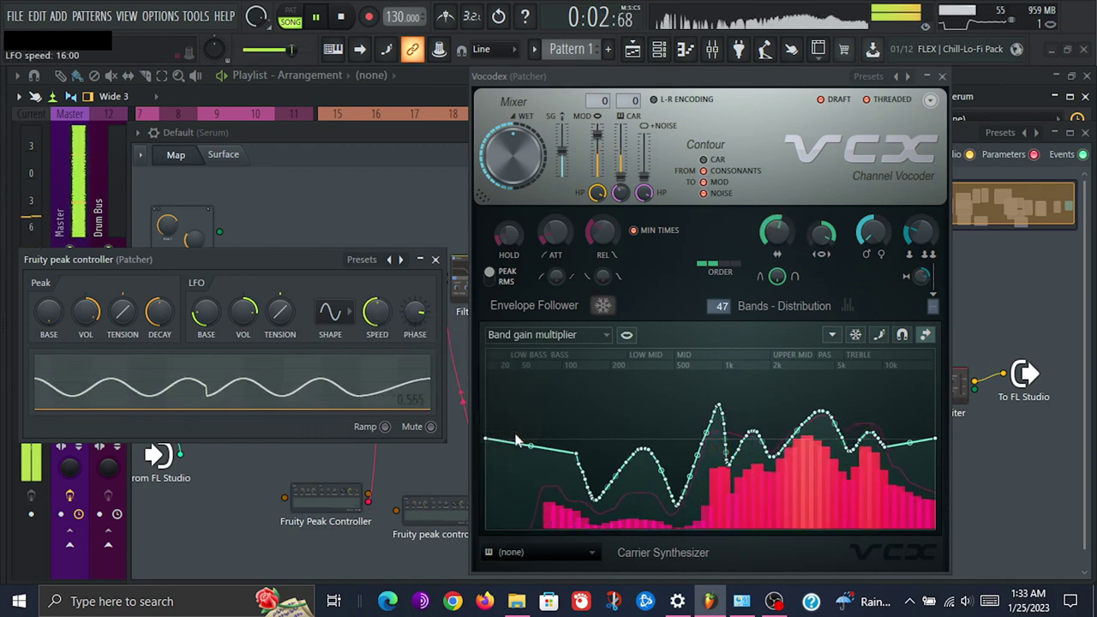
right_click(377, 316)
mouse_move(429, 337)
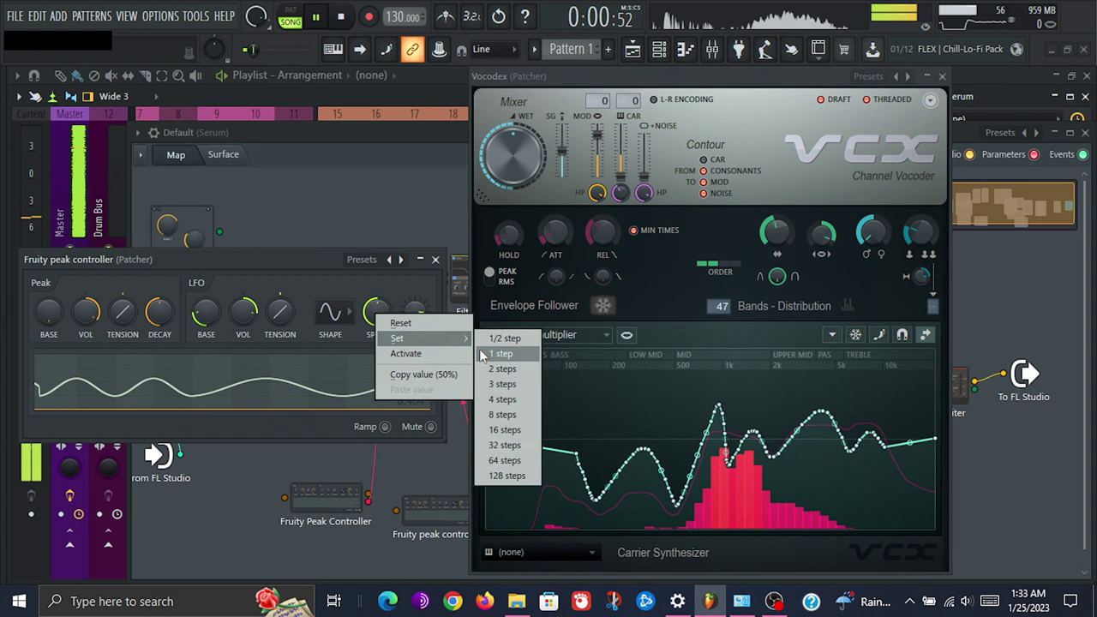
left_click(511, 444)
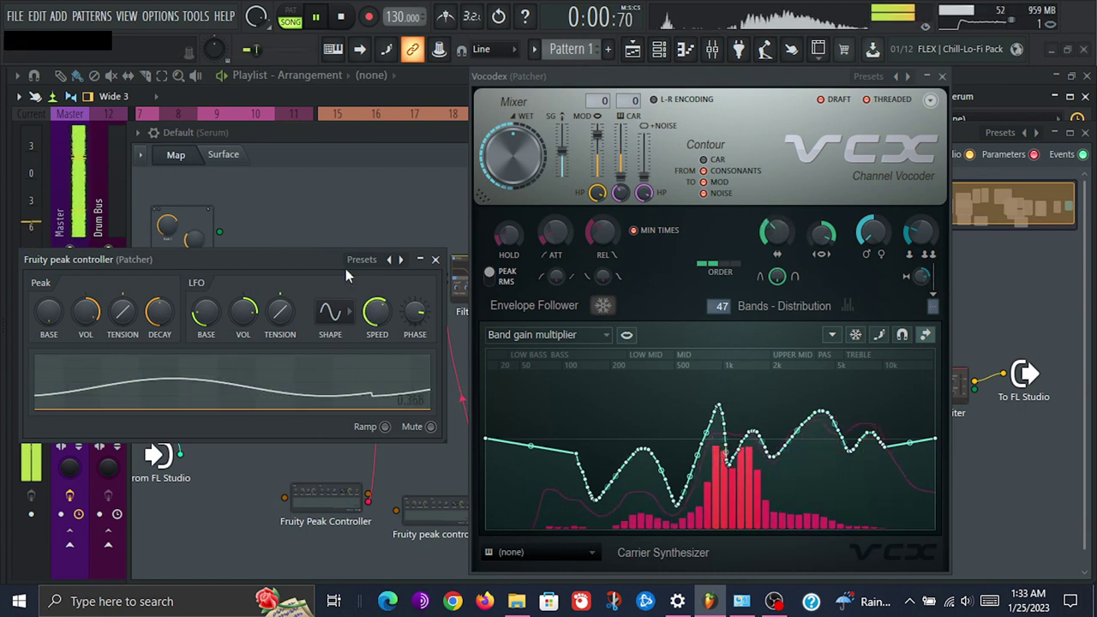
Set the peak controller's LFO speed to 8 steps and close its window
right_click(380, 310)
mouse_move(425, 336)
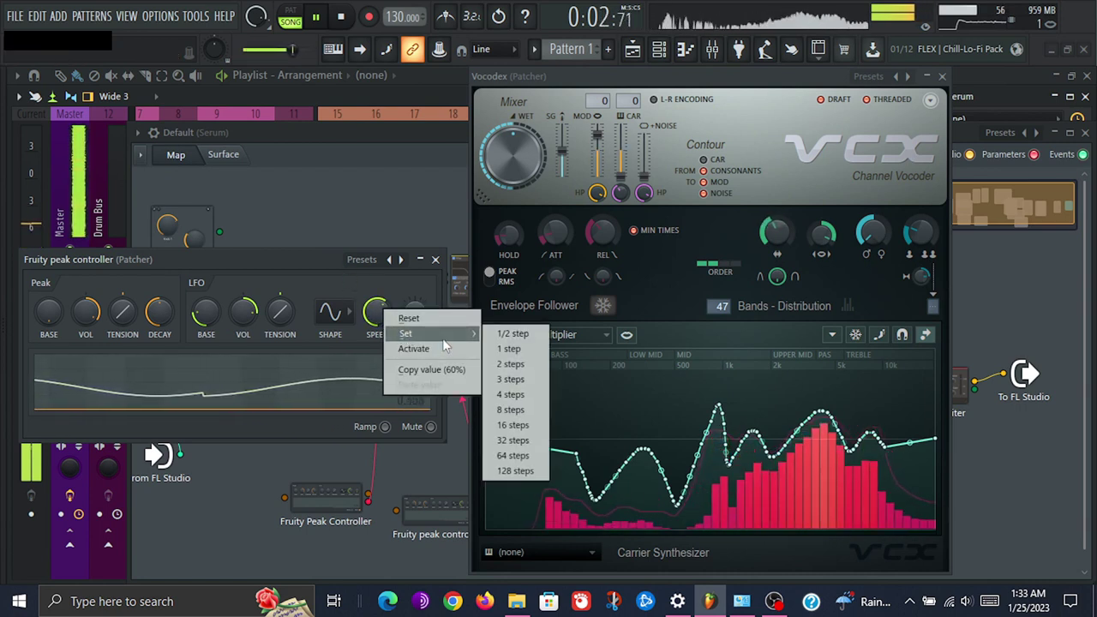
left_click(520, 414)
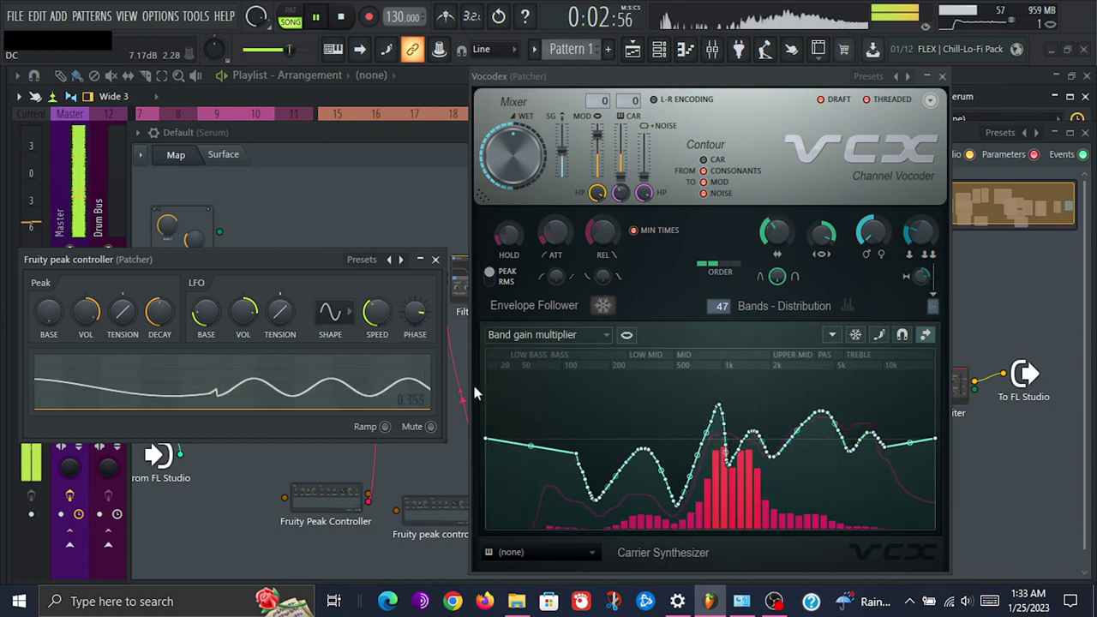
left_click(435, 258)
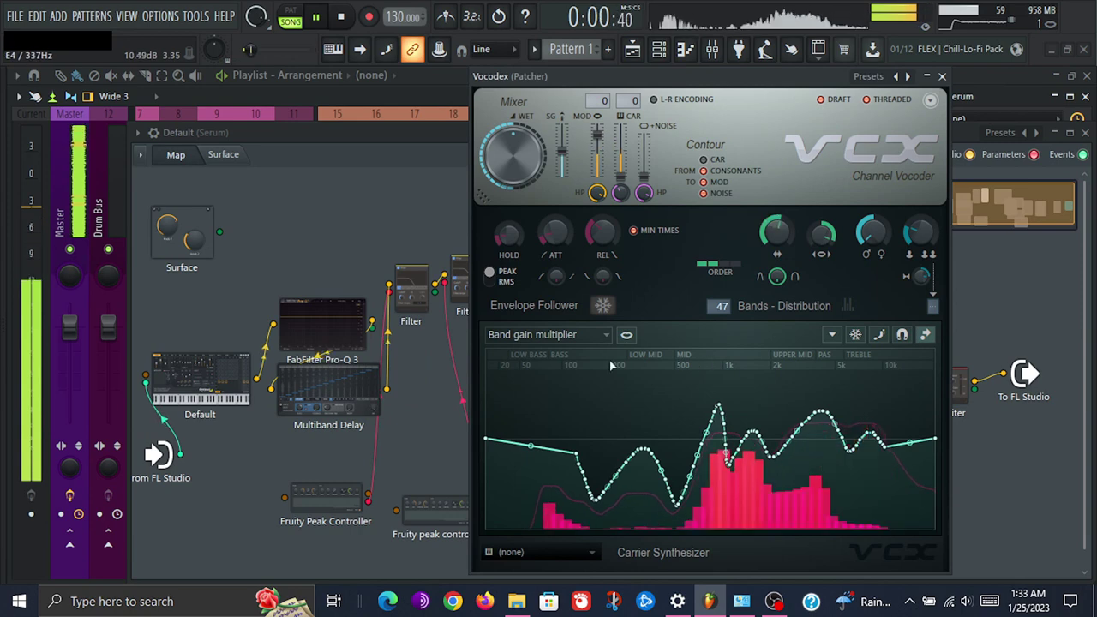
Show Vocodex's Band panning curve and slope it from left in the lows to right in the highs, with a slight downward bend
left_click(565, 335)
left_click(558, 359)
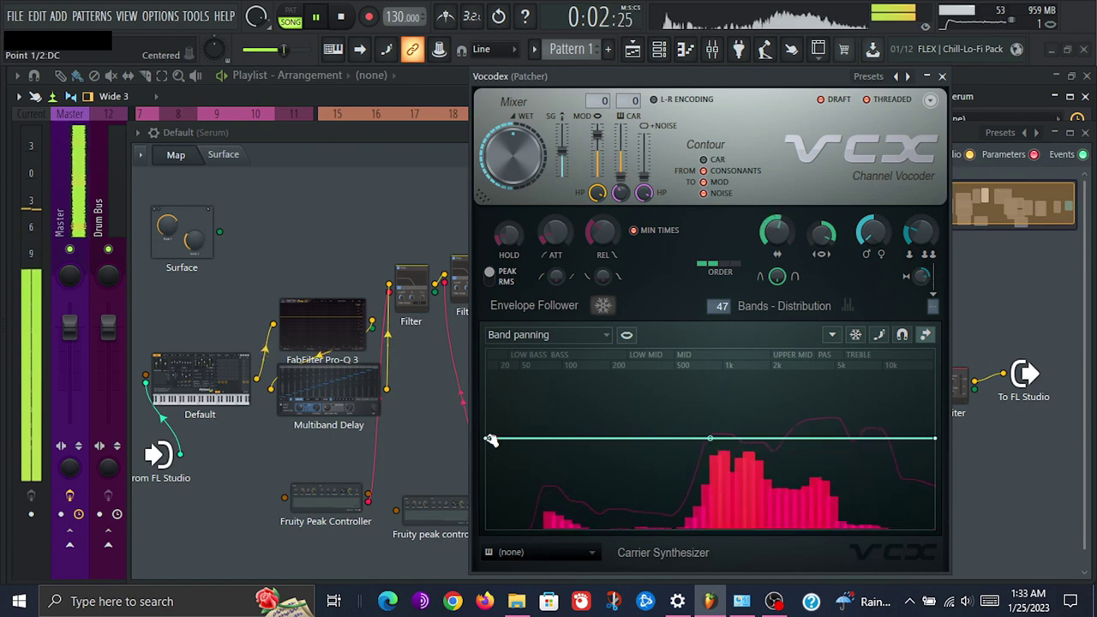
left_click_drag(490, 439, 488, 505)
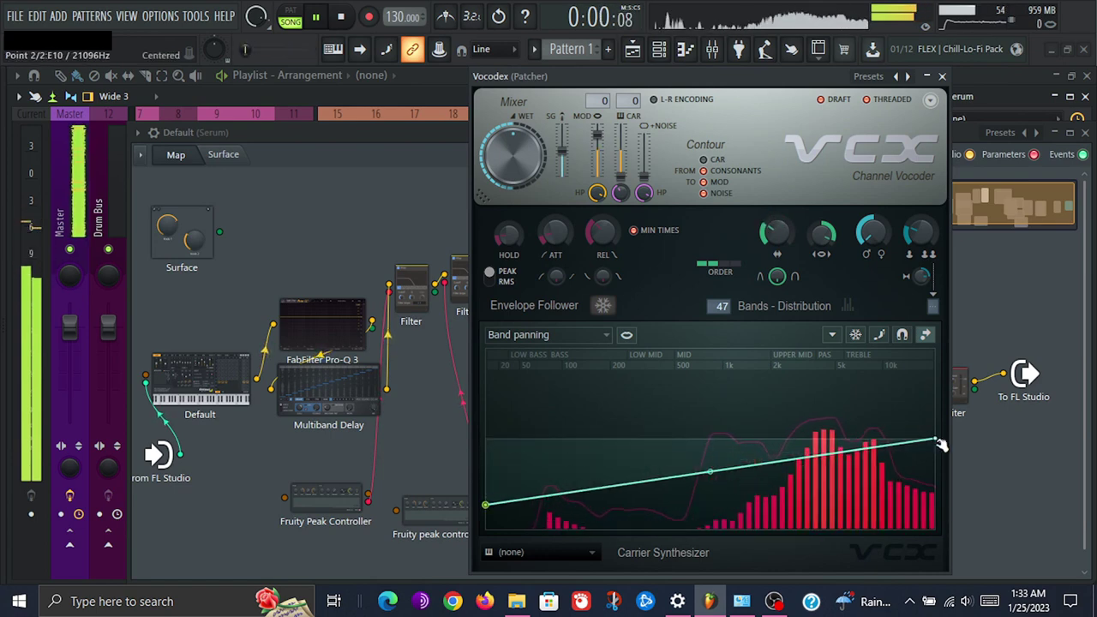
left_click_drag(933, 439, 935, 385)
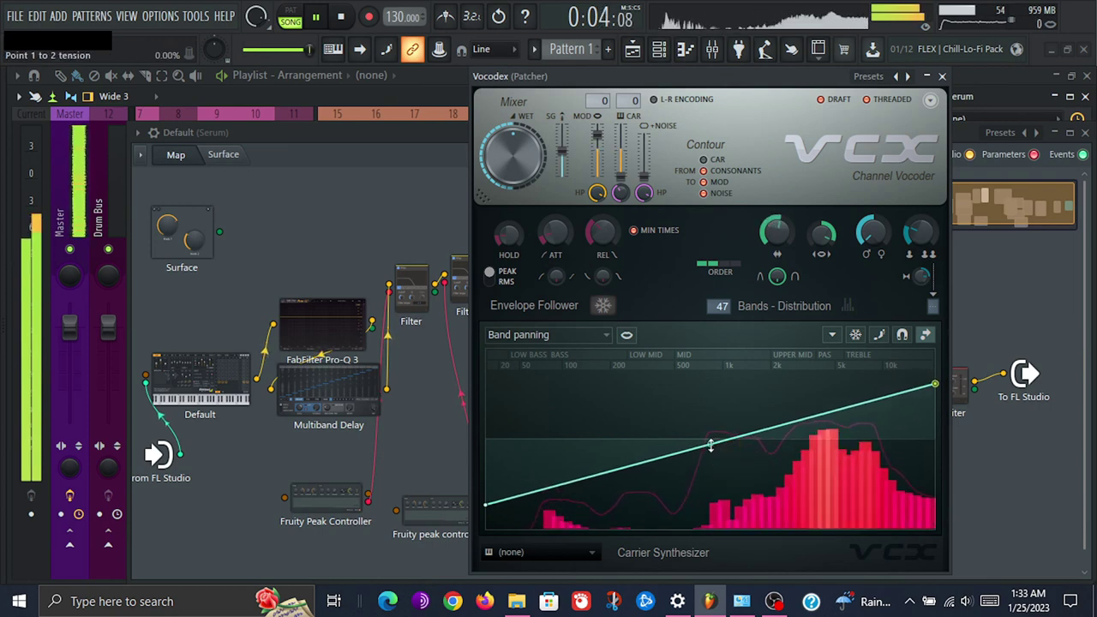
mouse_move(711, 445)
left_mouse_down()
mouse_move(710, 488)
mouse_move(711, 449)
left_mouse_up()
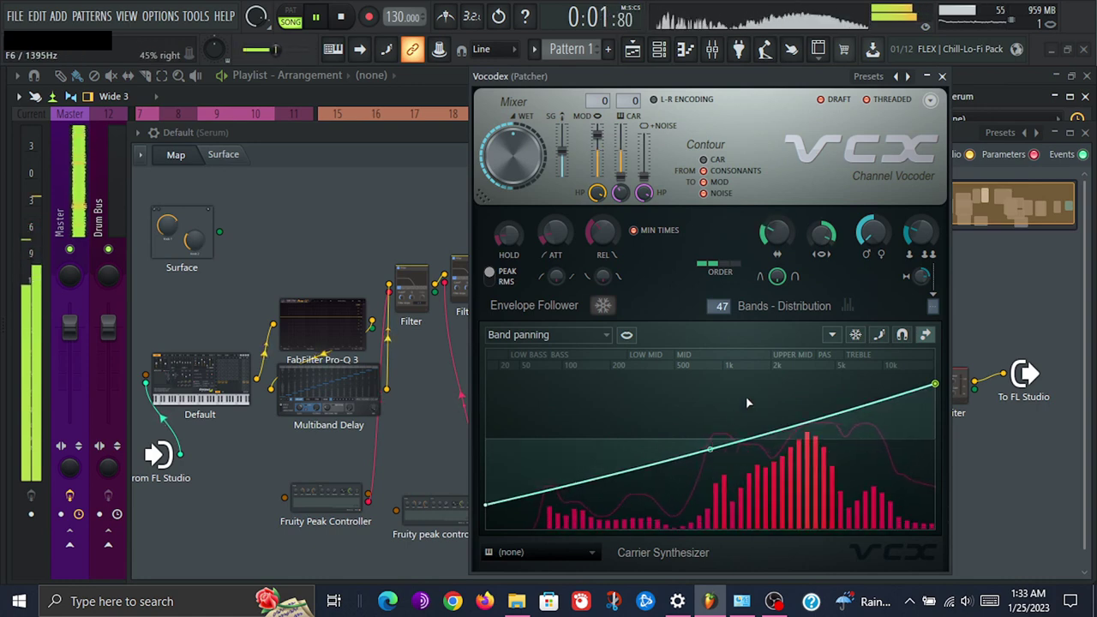
Adjust Vocodex's envelope follower release and raise its attack time, then close Vocodex and stop playback
scroll(710, 271, "down", 1)
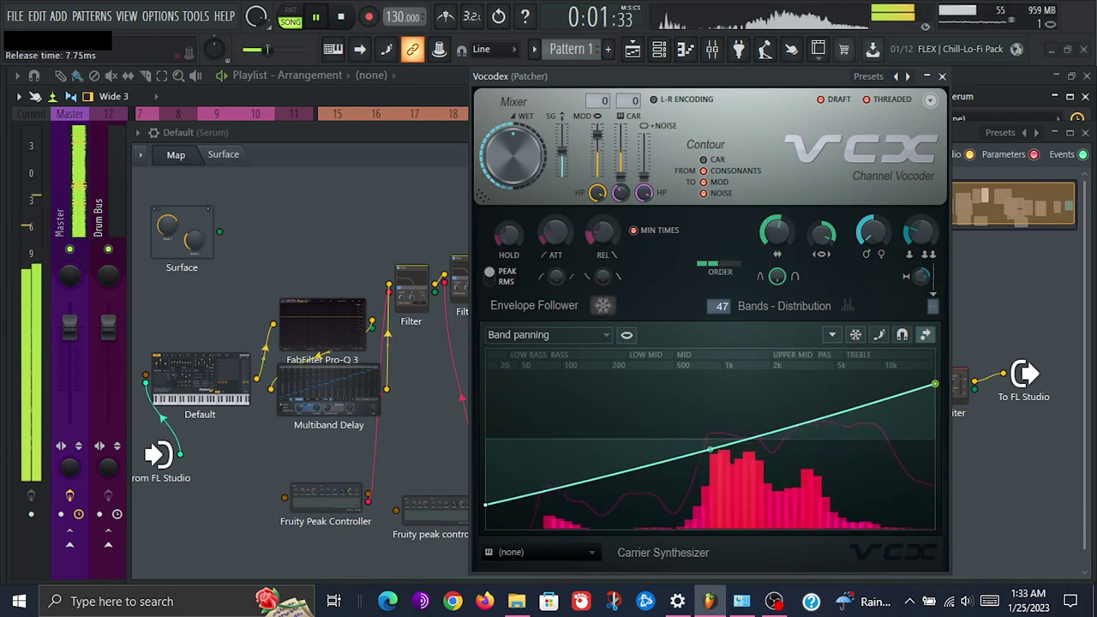
left_click_drag(603, 232, 602, 176)
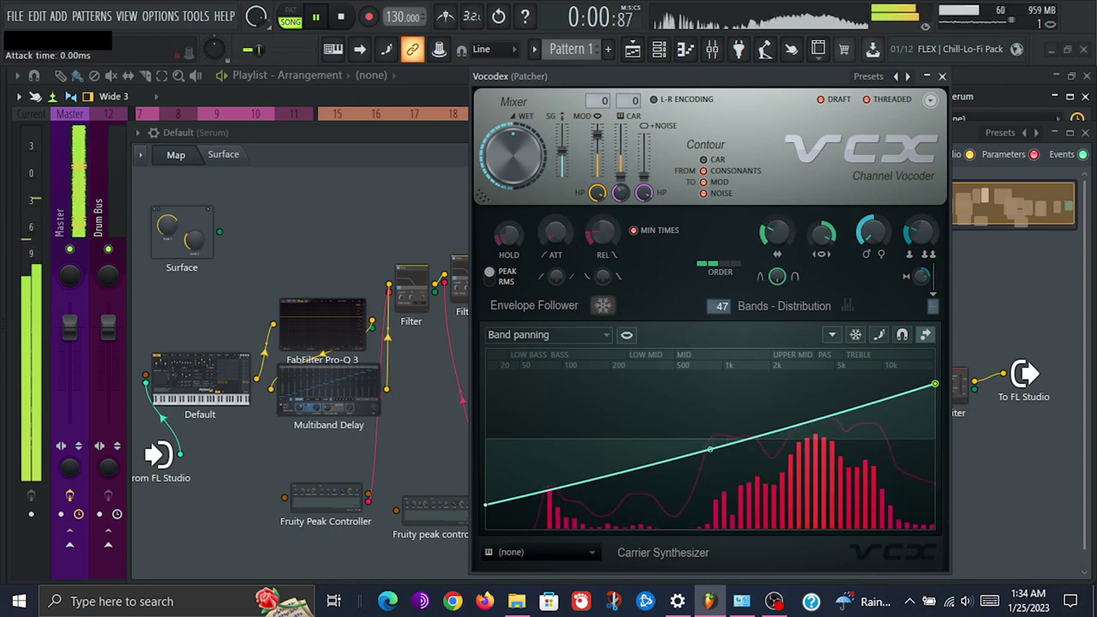
left_click_drag(561, 236, 561, 221)
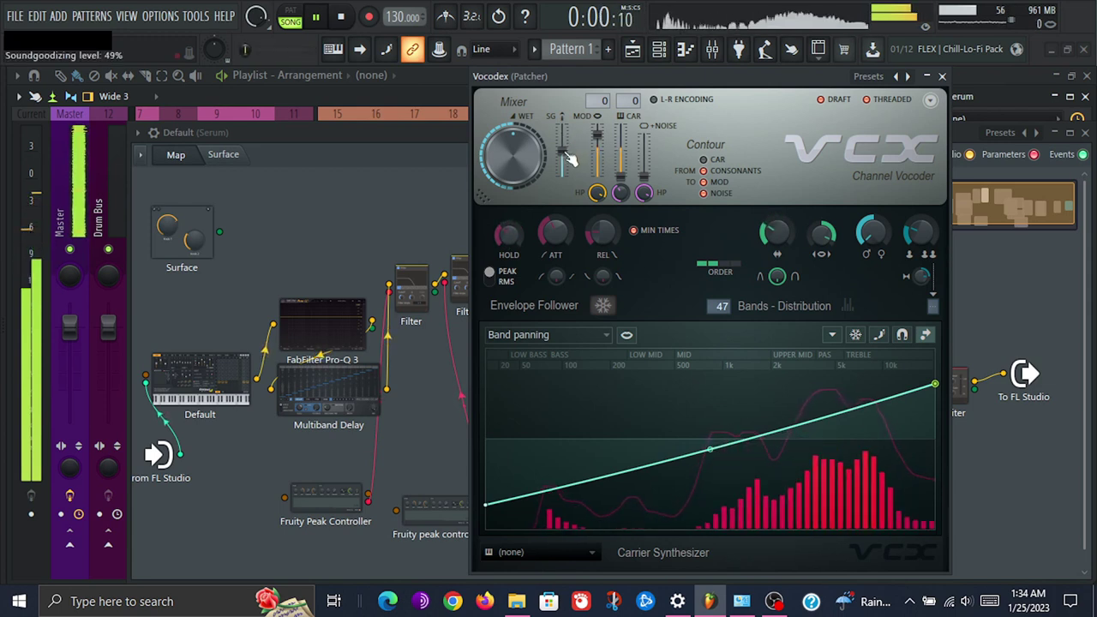
left_click(941, 76)
key("space")
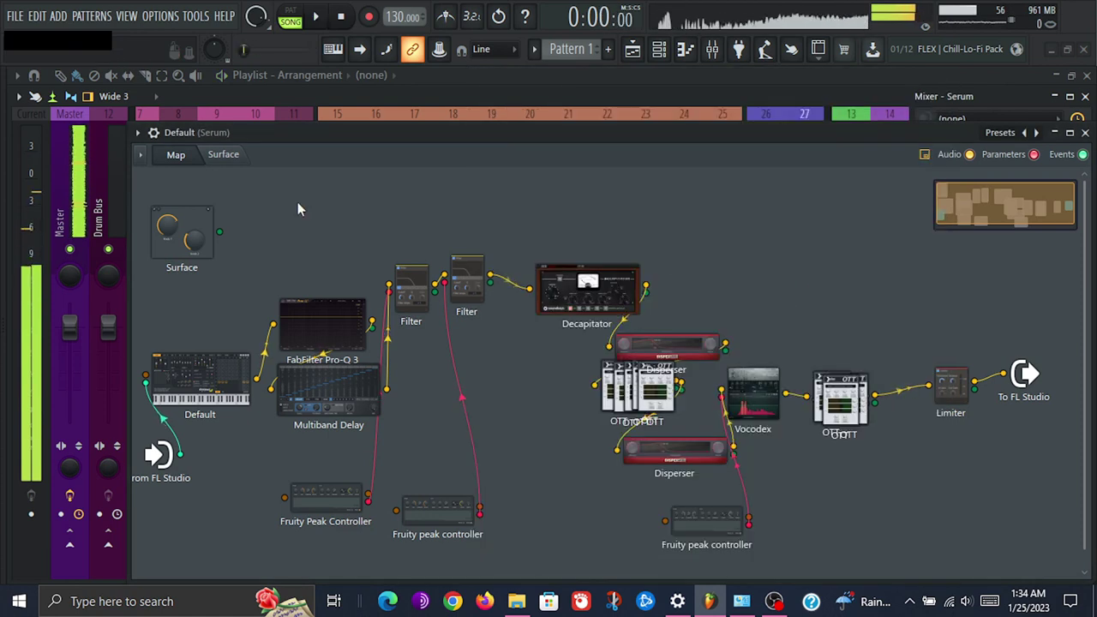
Run the macro that switches smart disable for all plugins
left_click(195, 16)
mouse_move(291, 68)
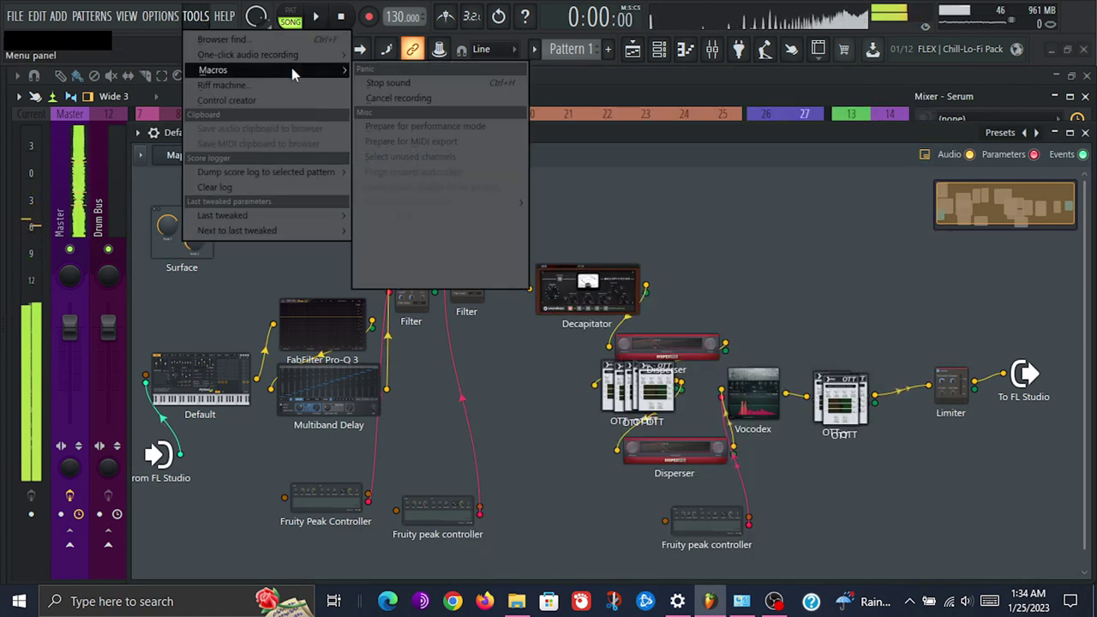
left_click(439, 188)
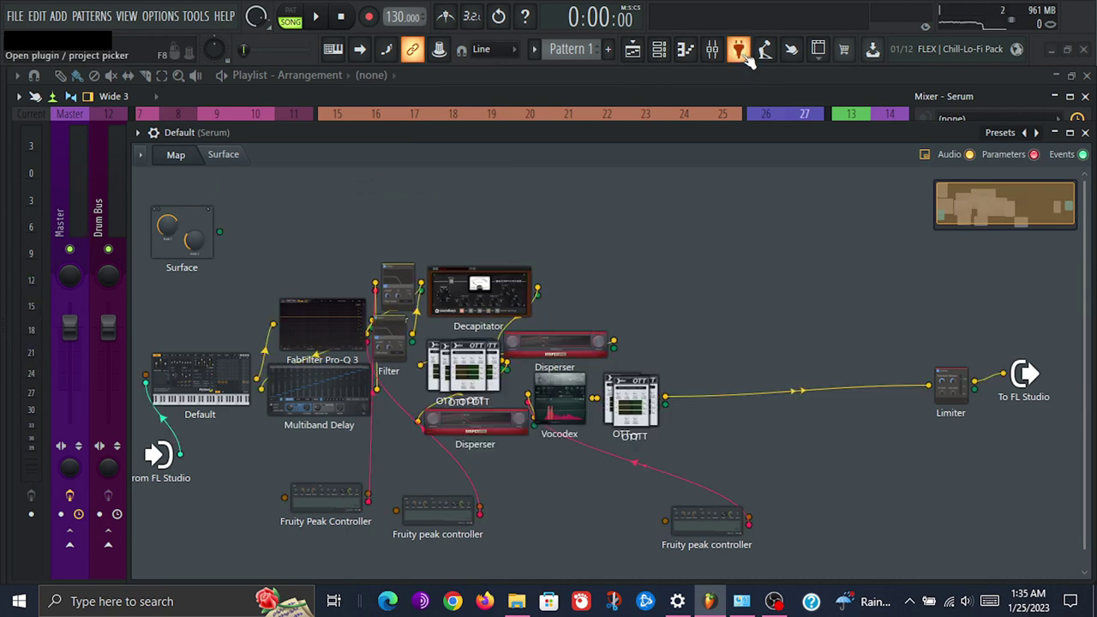
Insert a Distortion effect between the last OTT and the Limiter, open it and start playback
left_click(742, 53)
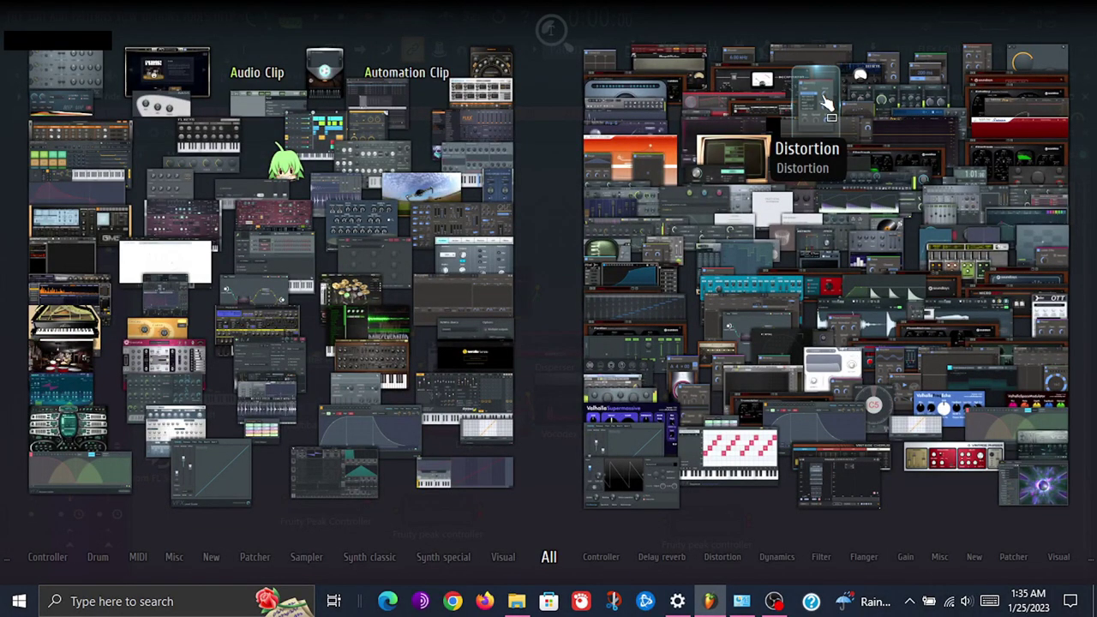
left_click_drag(814, 98, 726, 415)
left_click(739, 417)
key("space")
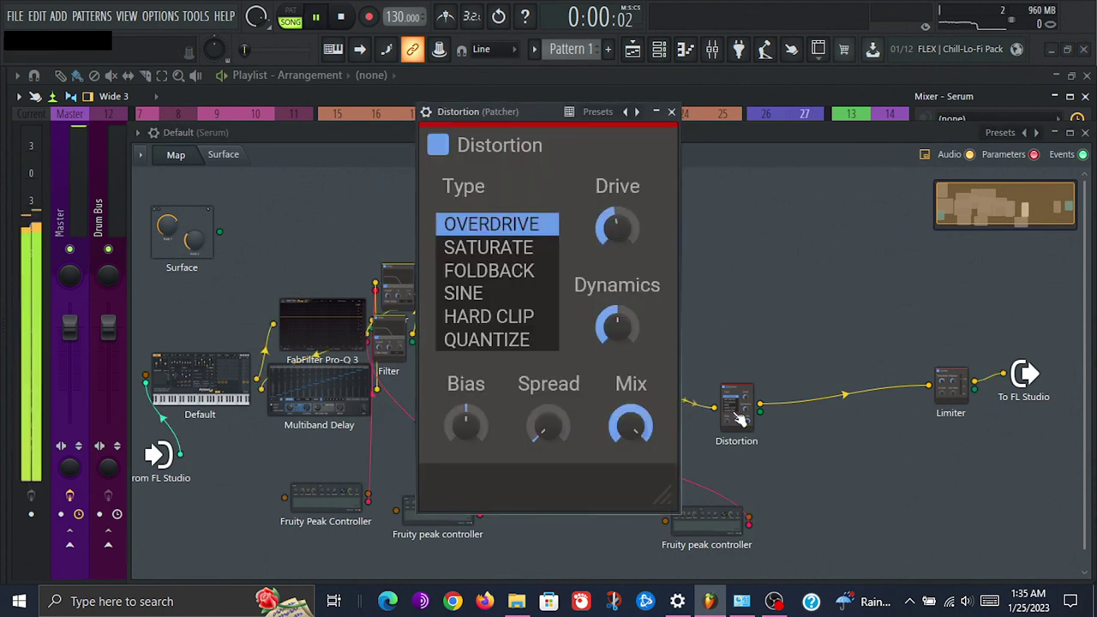
Compare the Sine, Foldback and Saturate distortion types, settle on Sine and set the drive to about +10.5 dB
left_click(489, 294)
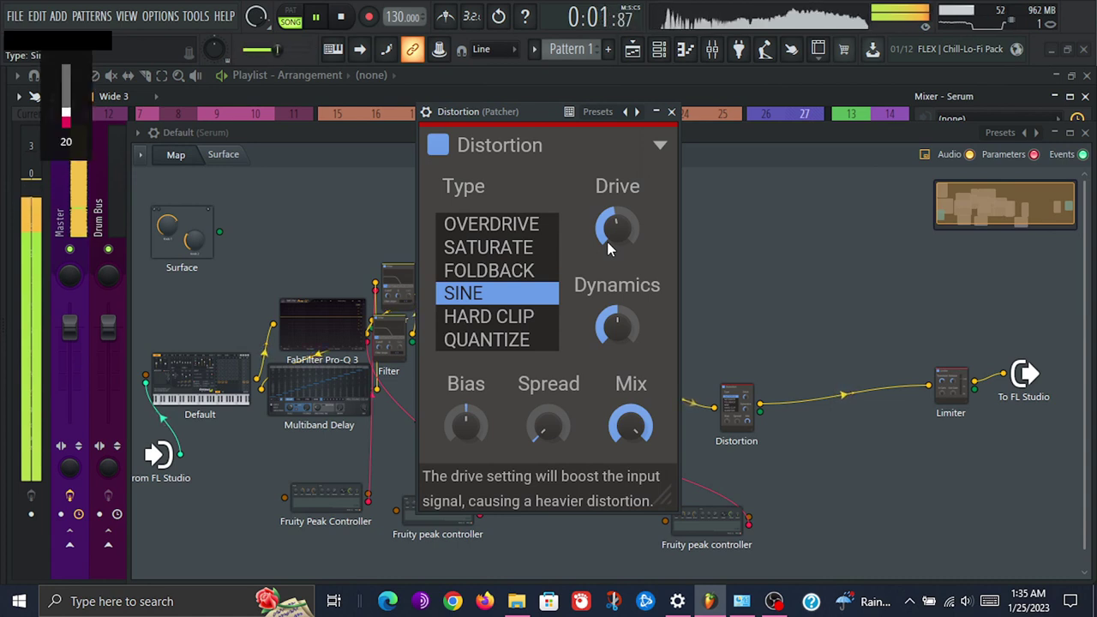
left_click_drag(610, 244, 610, 218)
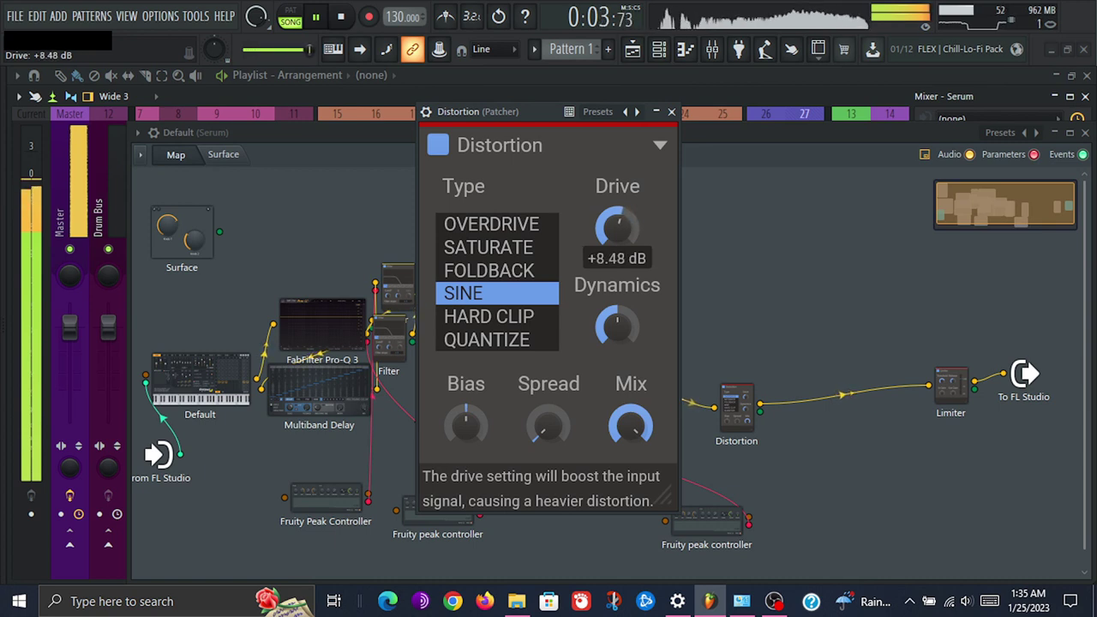
left_click(501, 272)
left_click(504, 248)
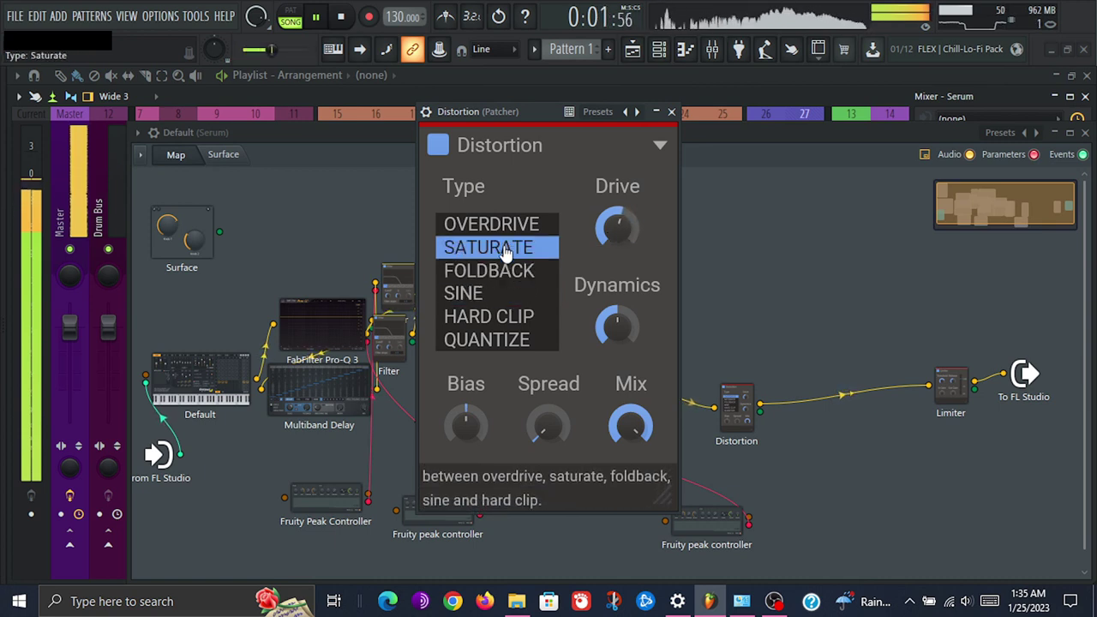
left_click(504, 271)
left_click(490, 292)
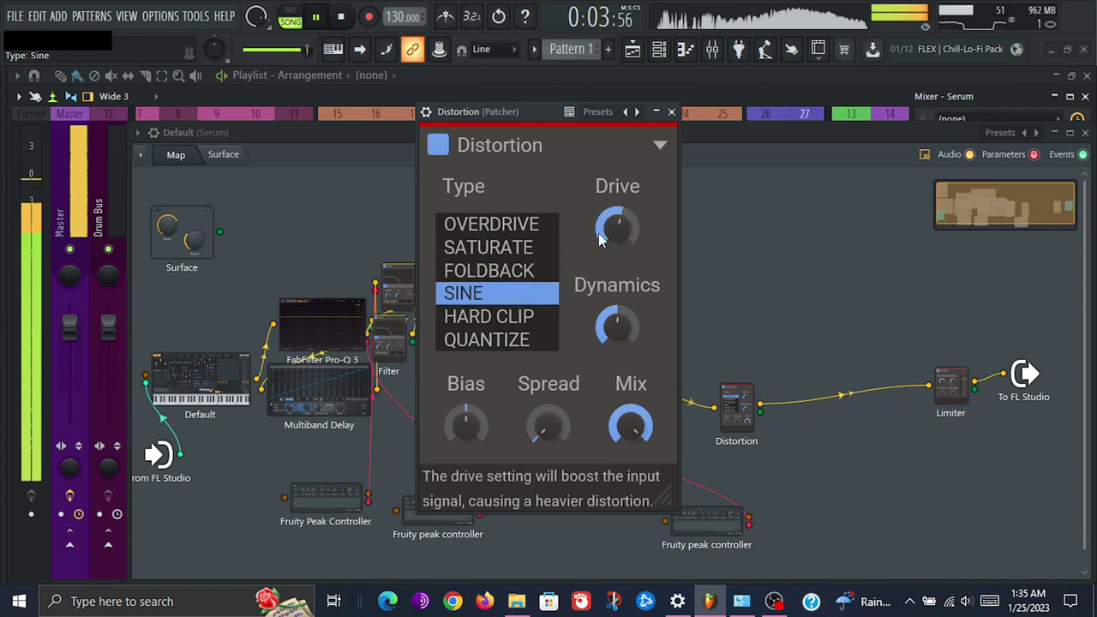
left_click_drag(617, 228, 617, 224)
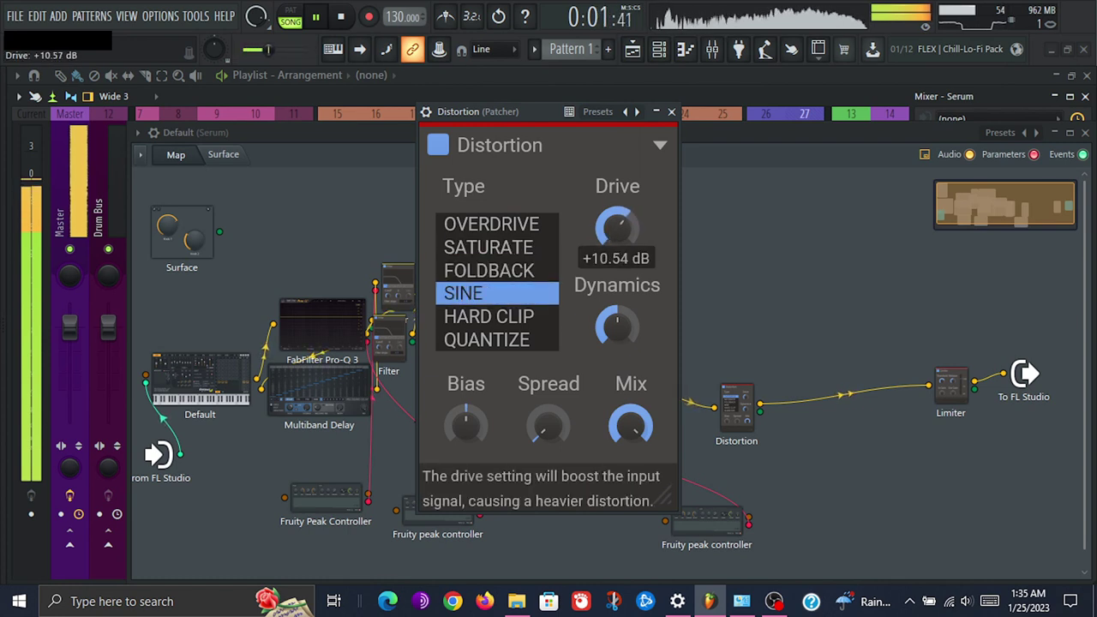
Set the Distortion's spread to 25 %, dynamics to about 51 % and mix to about 25 %, then close it and stop playback
left_click_drag(548, 424, 548, 417)
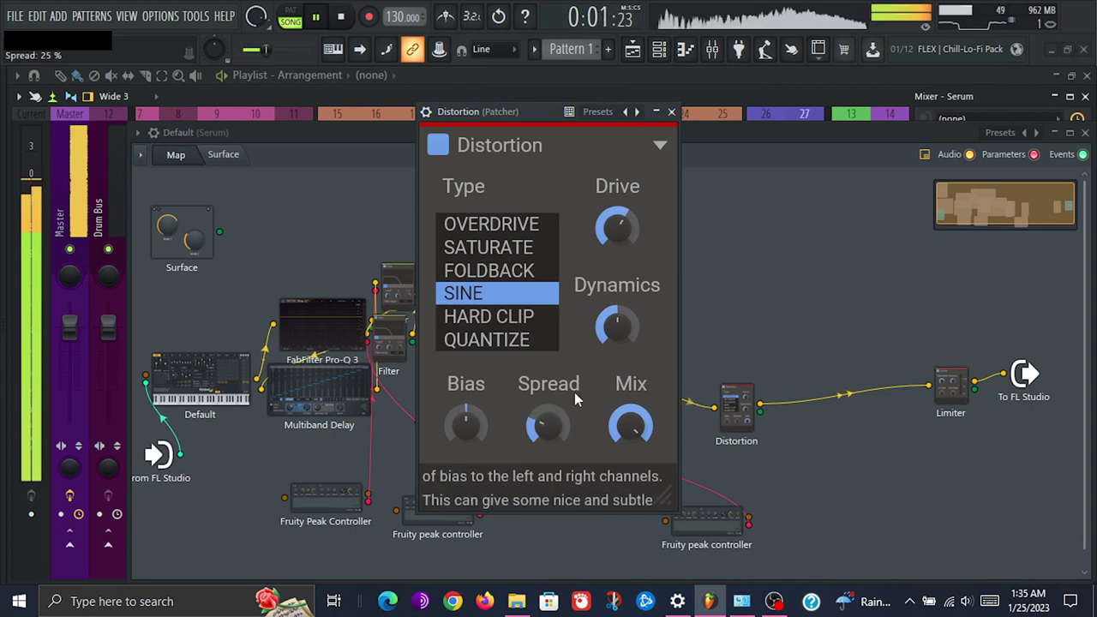
left_click_drag(617, 326, 616, 333)
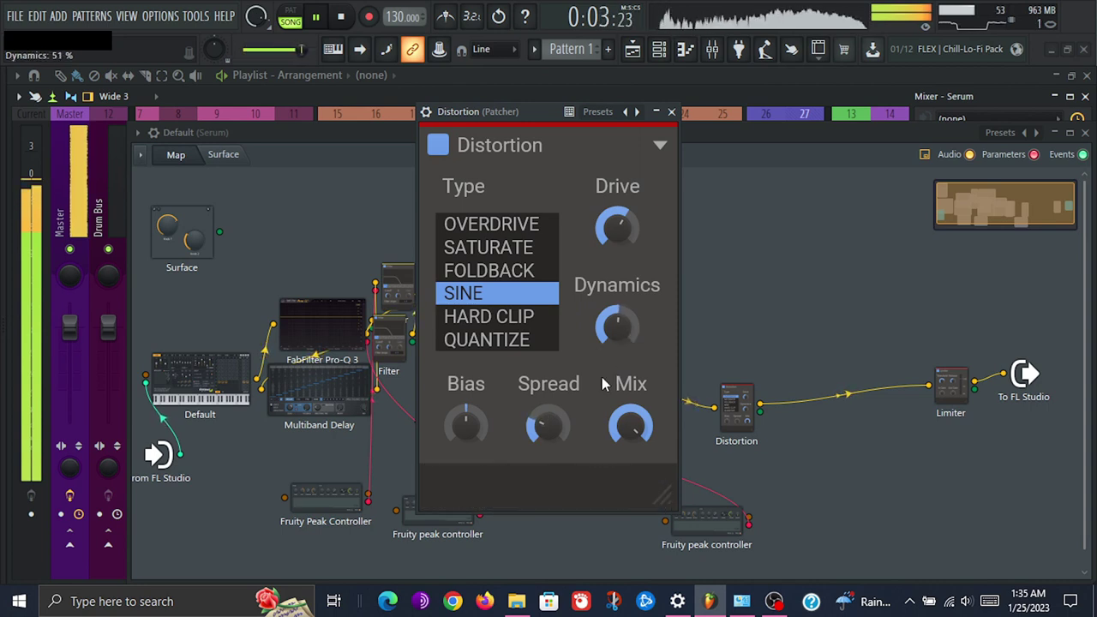
left_click_drag(466, 424, 465, 471)
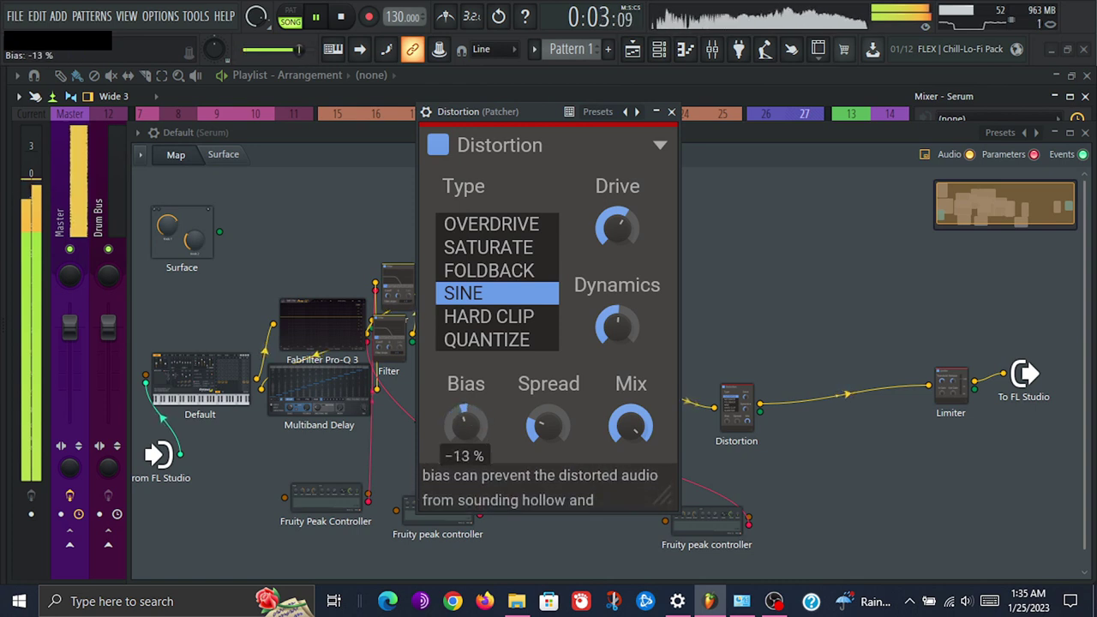
left_click_drag(466, 423, 465, 414)
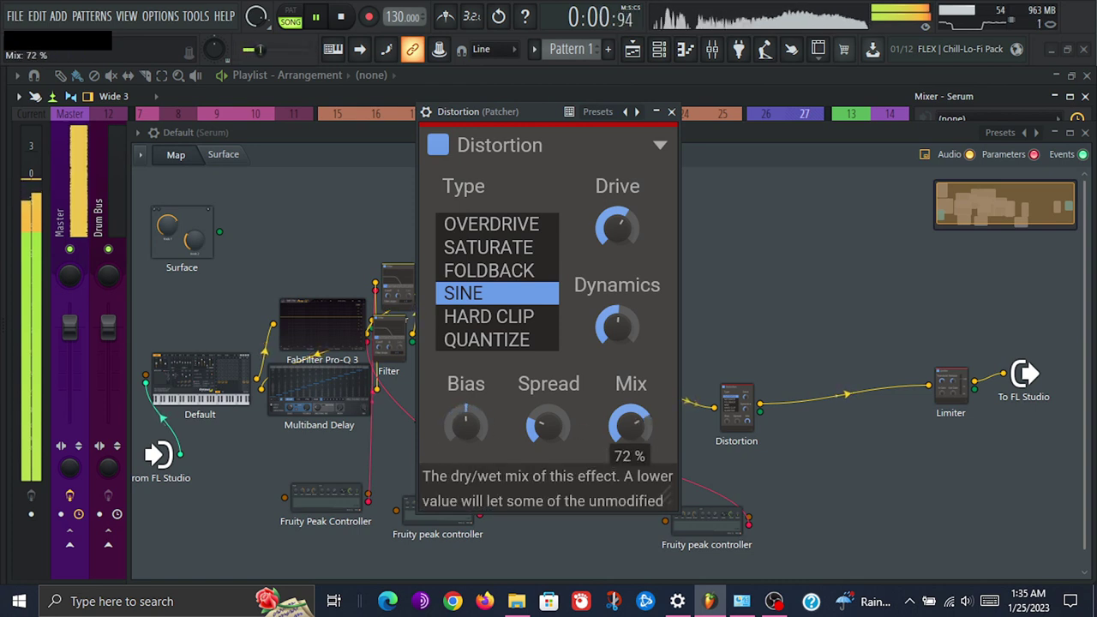
mouse_move(630, 425)
left_mouse_down()
mouse_move(631, 438)
mouse_move(630, 413)
mouse_move(631, 426)
left_mouse_up()
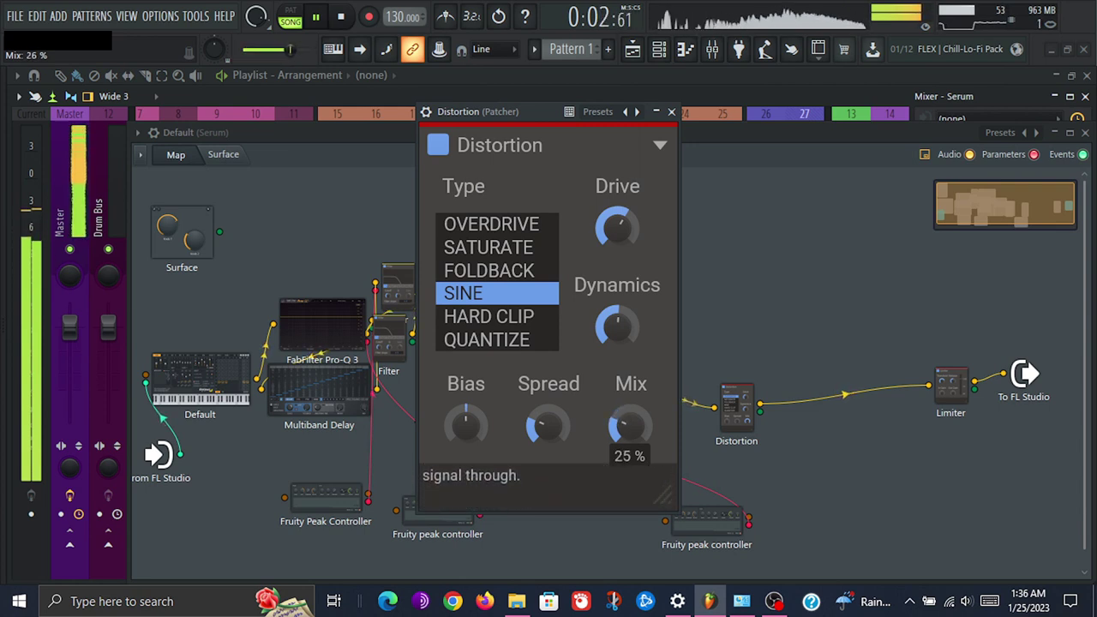
left_click(671, 111)
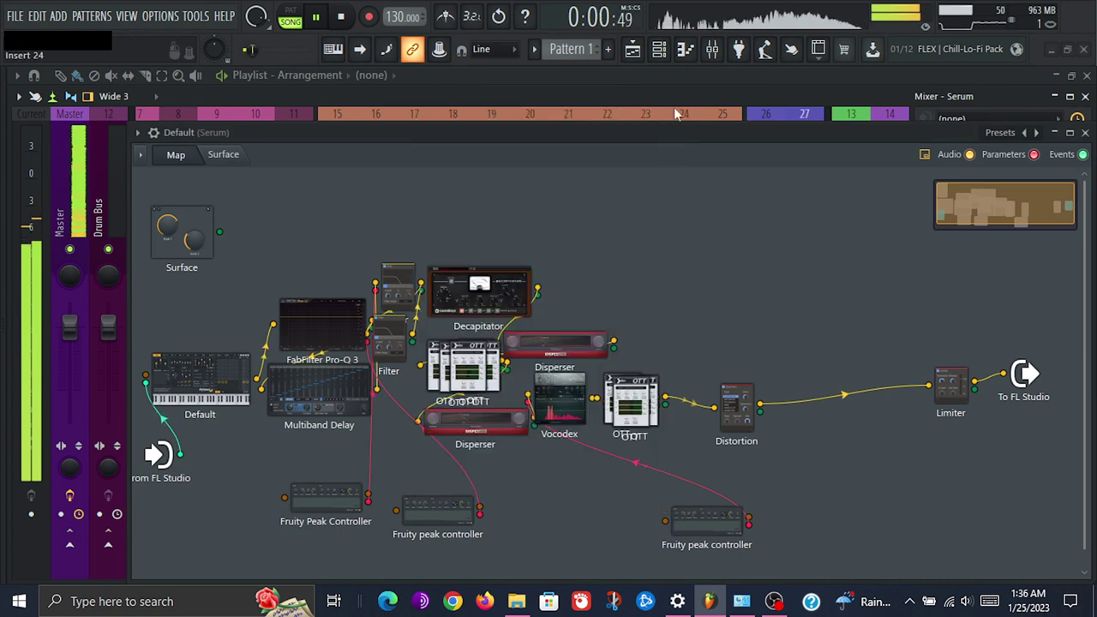
key("space")
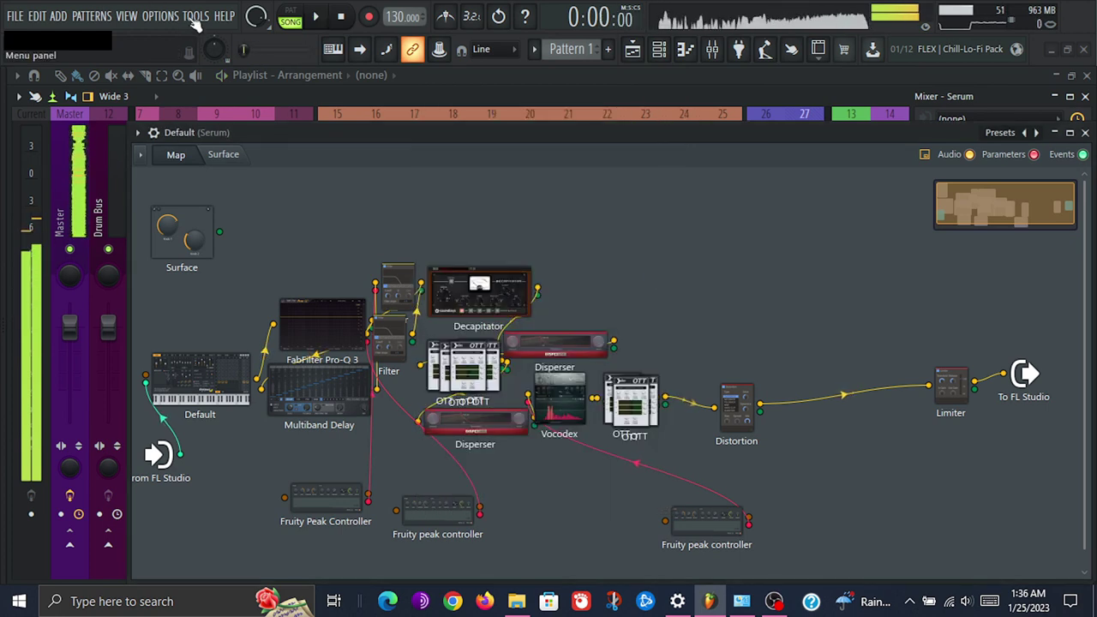
Run the macro that switches smart disable for all plugins again
left_click(195, 17)
mouse_move(315, 68)
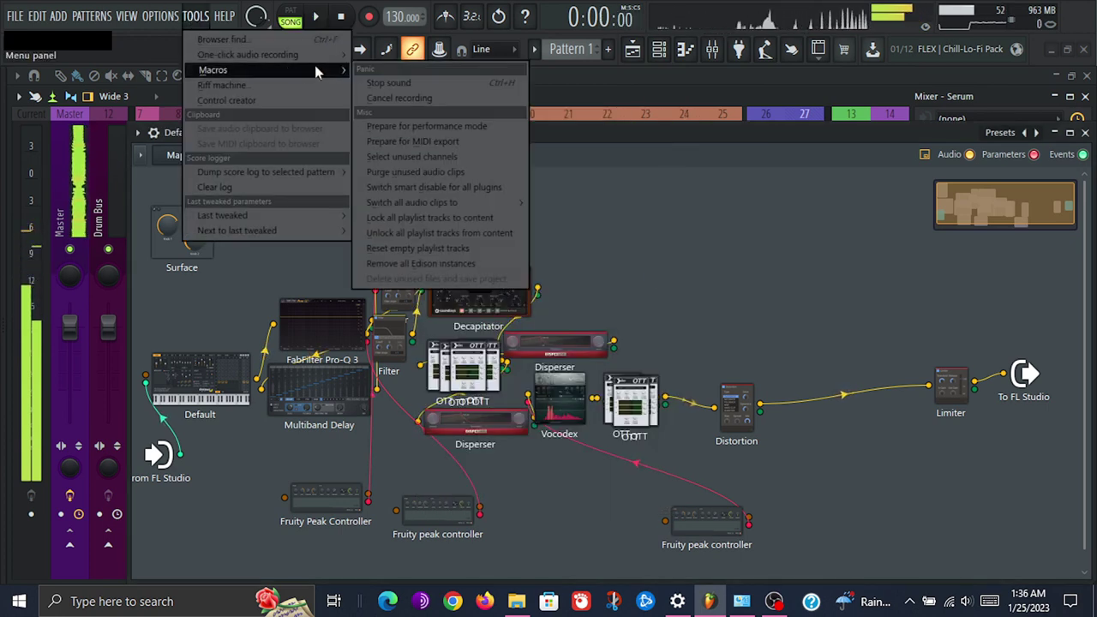
left_click(440, 189)
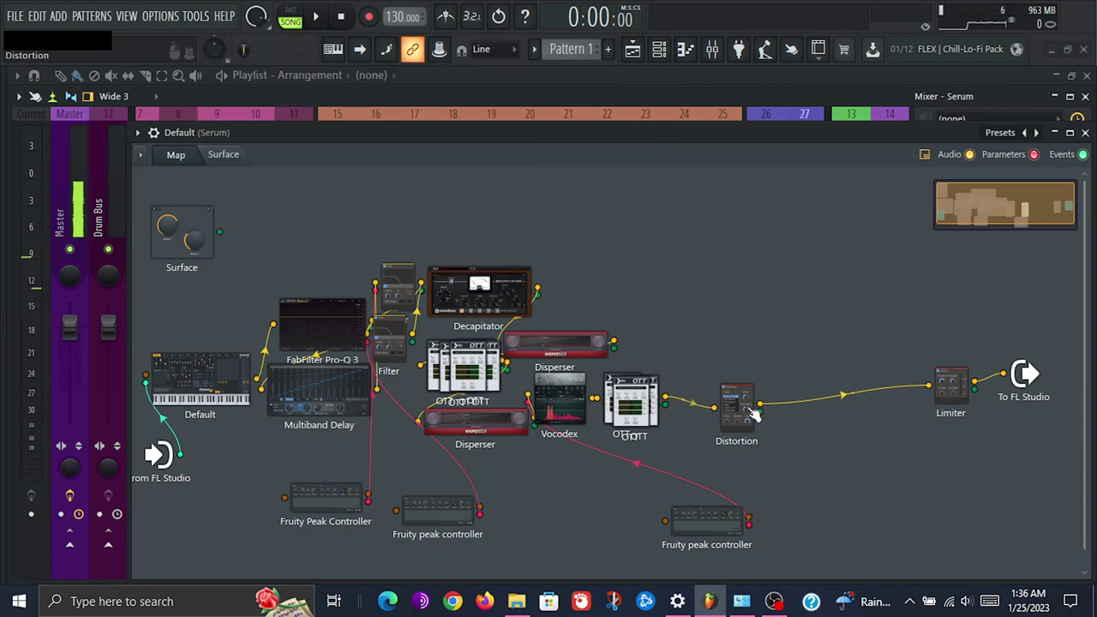
Insert a Fruity WaveShaper between the Distortion and the Limiter, open it in an enlarged window and start playback
left_click_drag(754, 414, 742, 412)
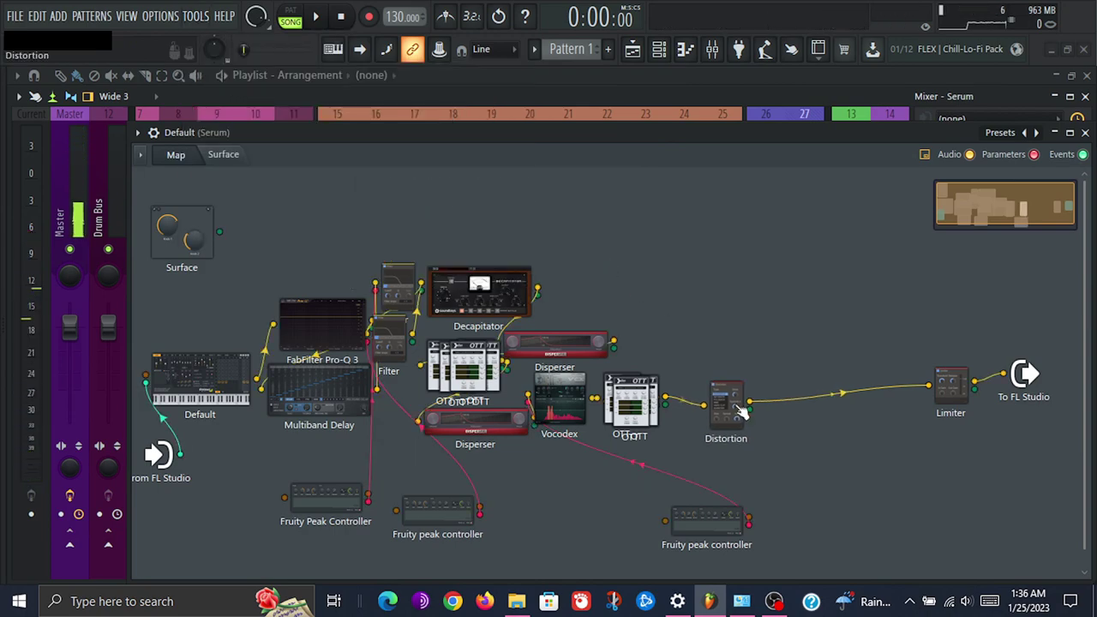
left_click(738, 51)
type("wave")
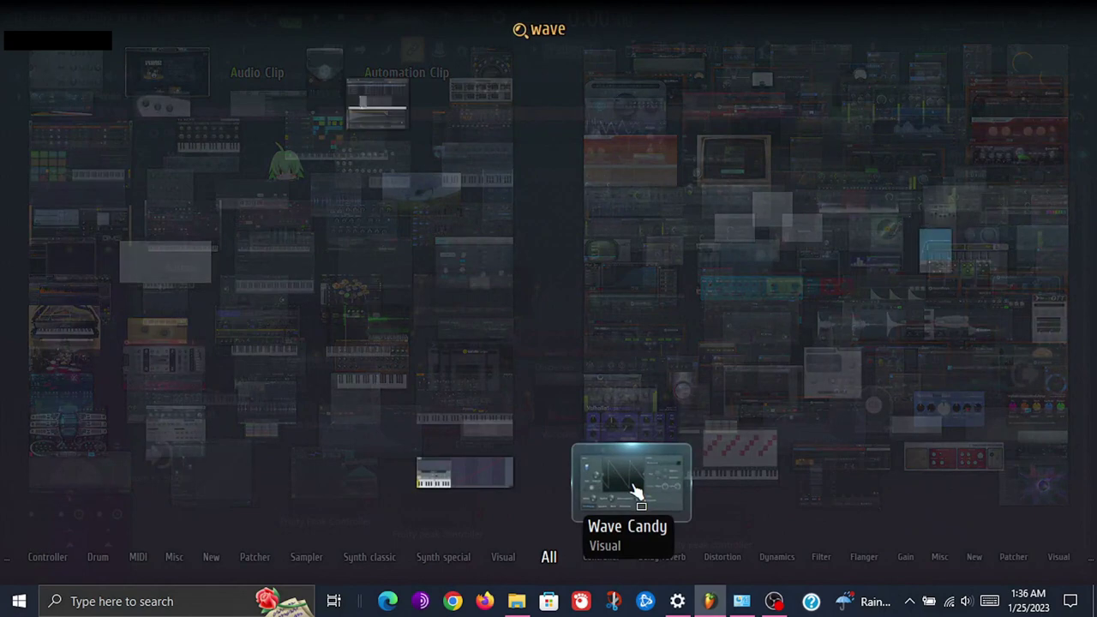
left_click_drag(930, 267, 758, 406)
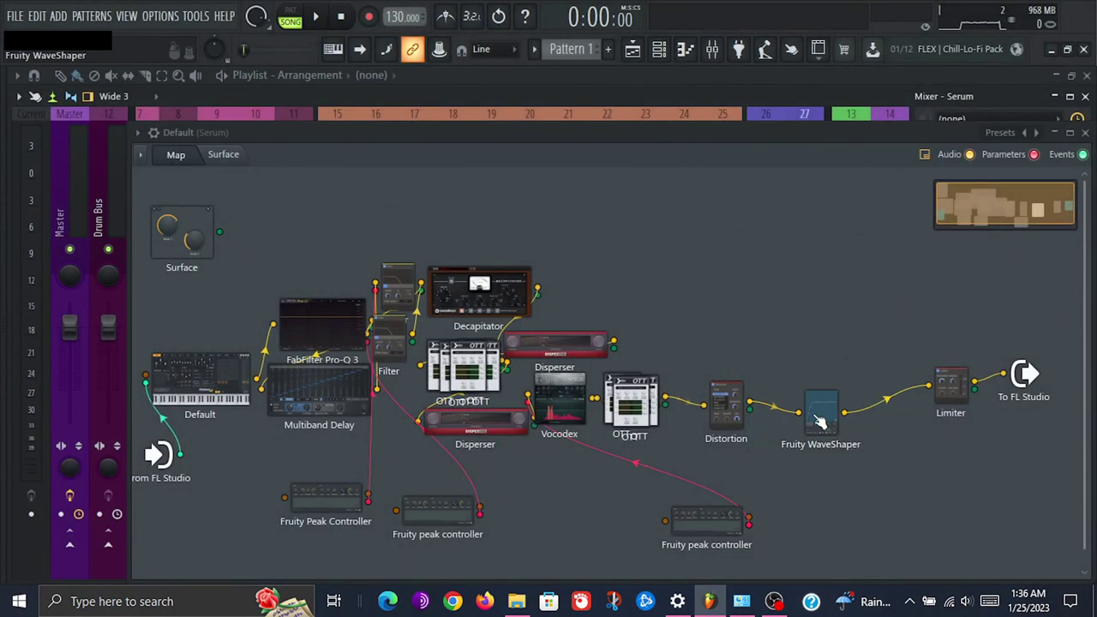
left_click(647, 451)
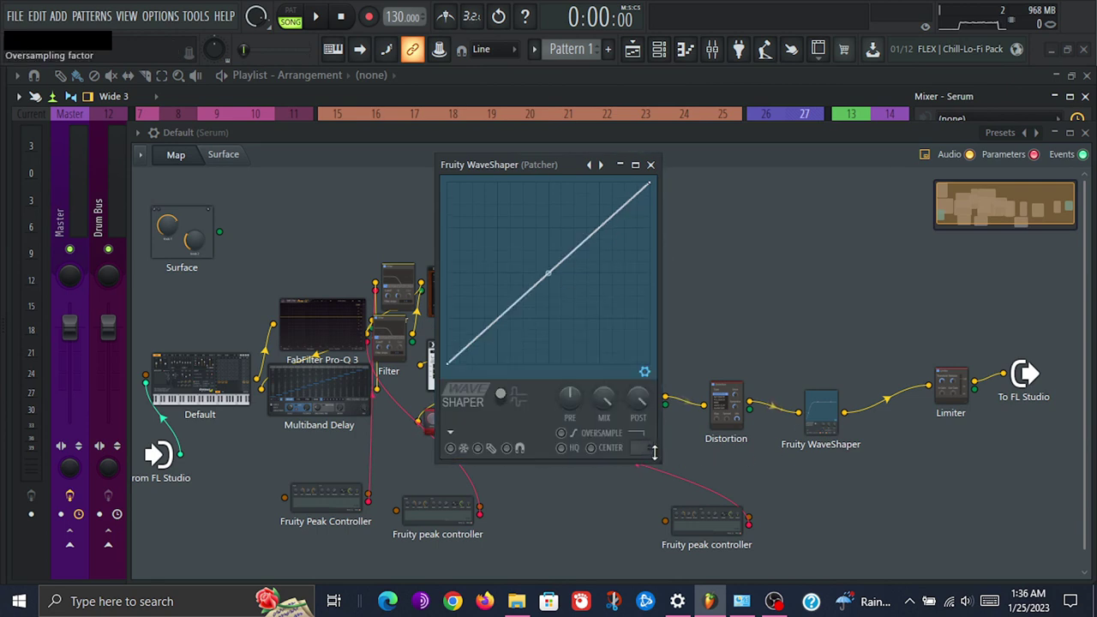
left_click_drag(658, 461, 815, 501)
key("space")
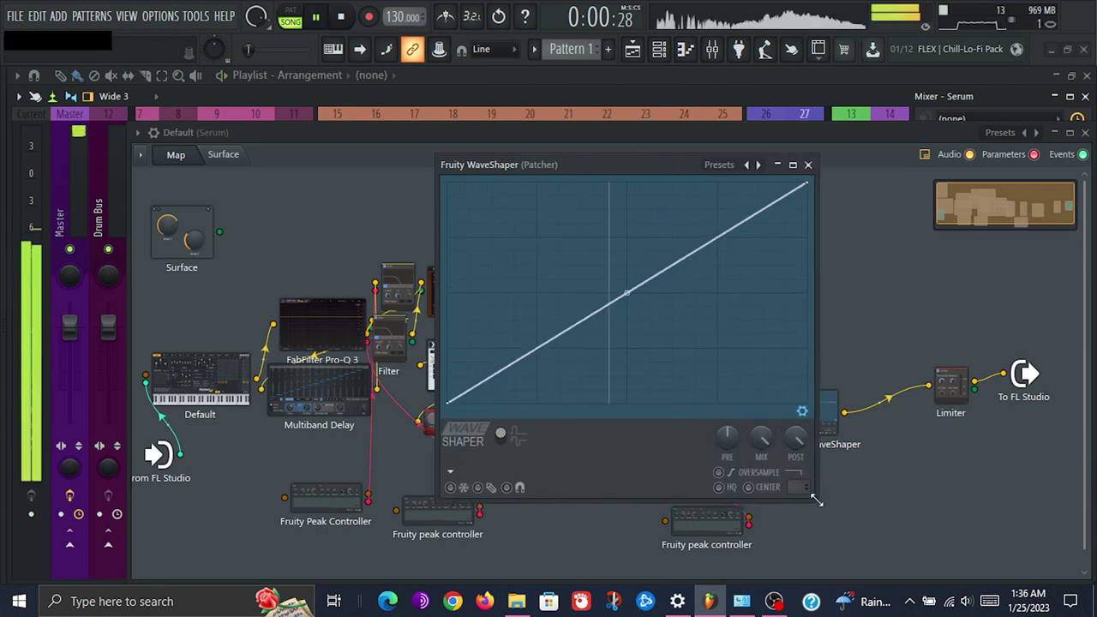
Add a point near the WaveShaper curve's lower end, bend the segment below it down and the one above up, lower the mix and close it
right_click(498, 365)
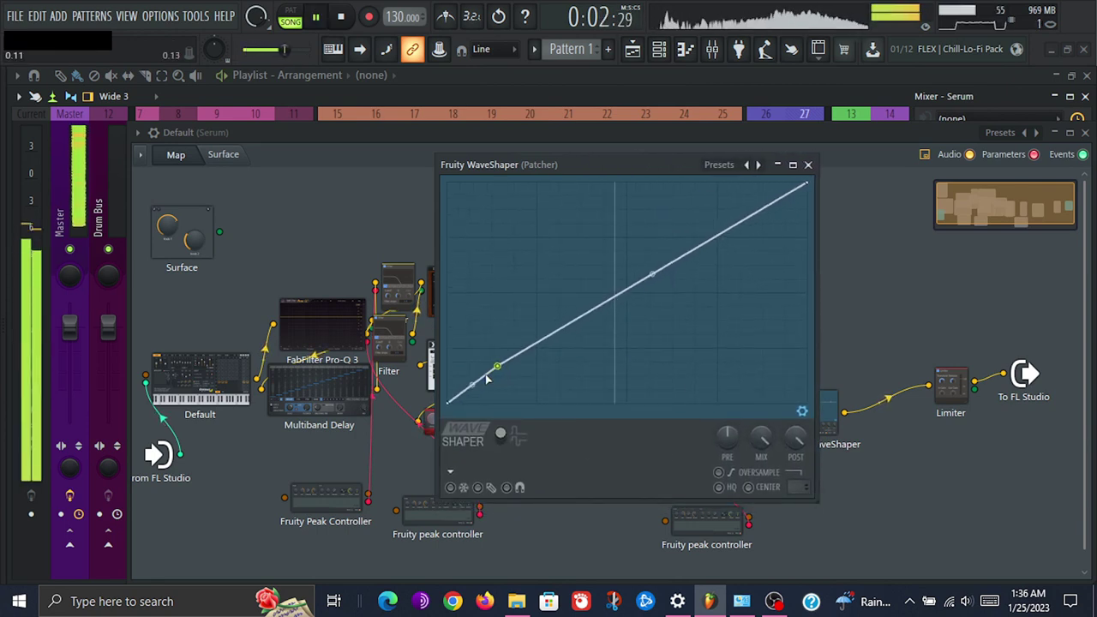
left_click_drag(471, 393, 472, 400)
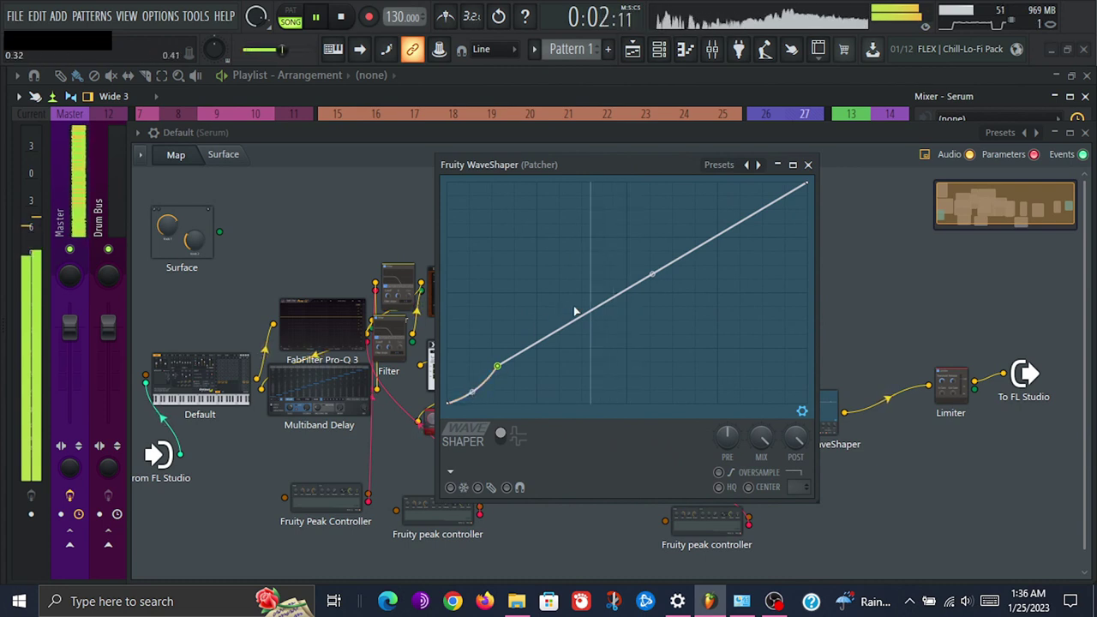
left_click_drag(651, 274, 652, 236)
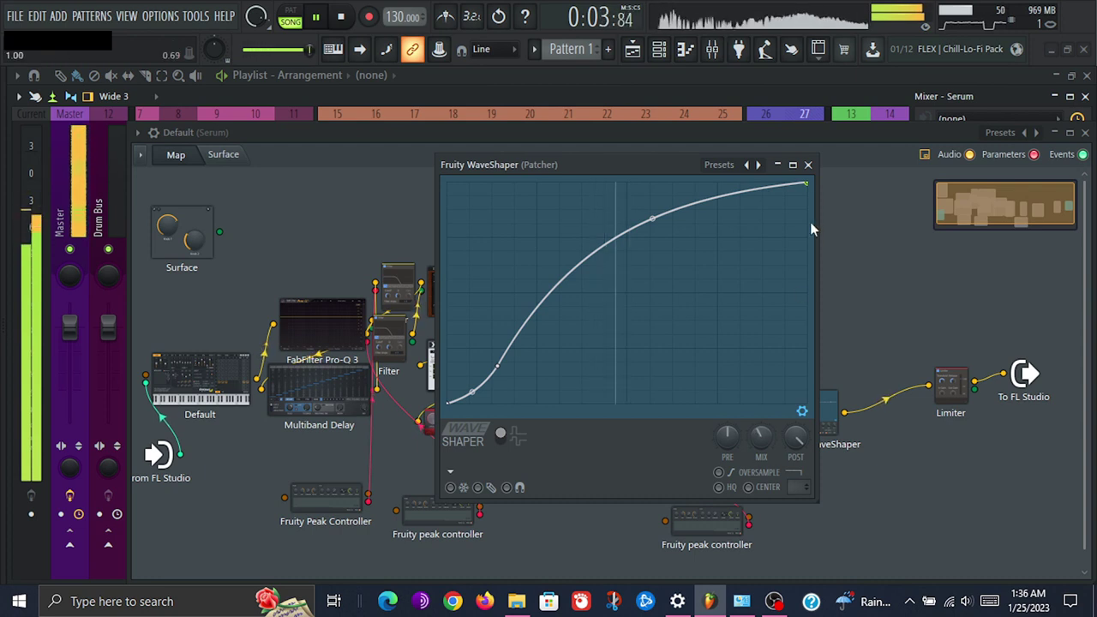
left_click(807, 164)
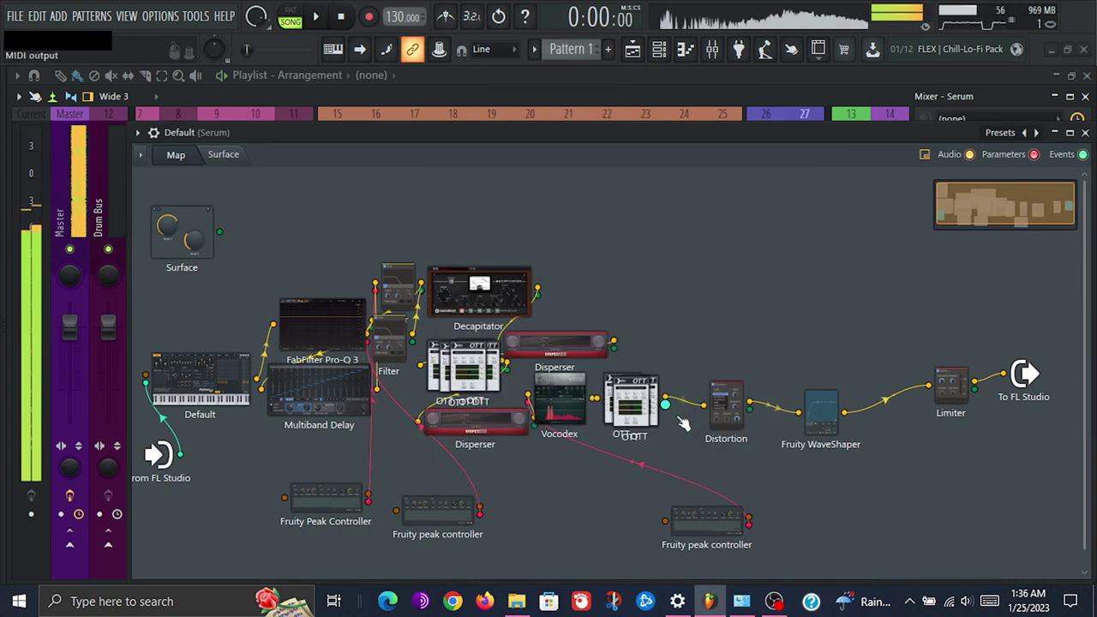
Insert a Dimension Expander after Vocodex in the effect chain and open it
left_click(737, 49)
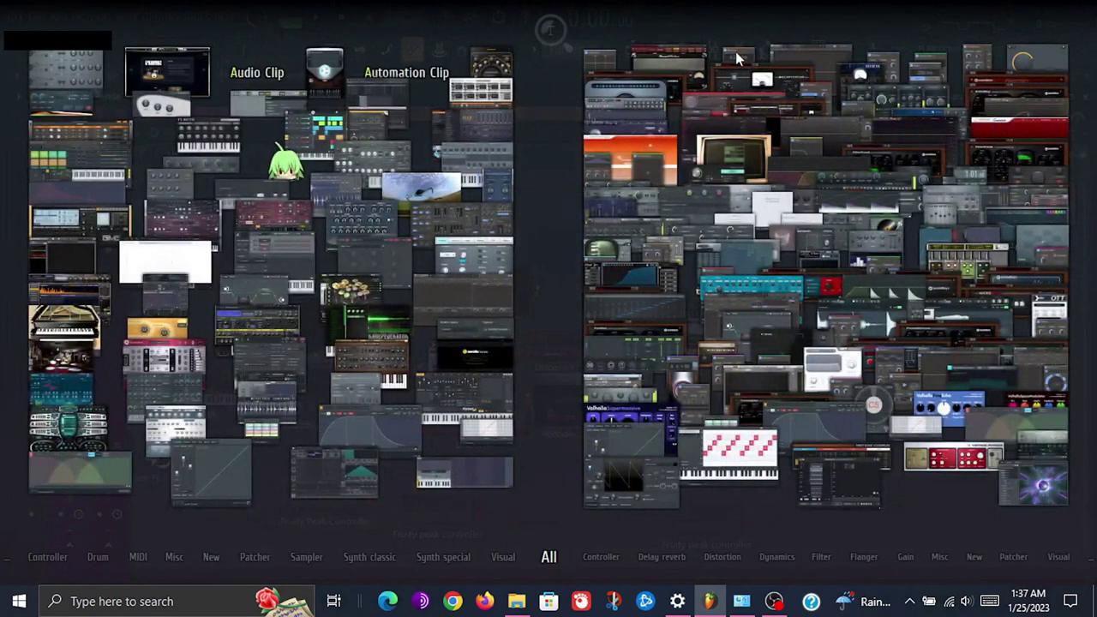
mouse_move(617, 98)
left_click_drag(616, 97, 597, 406)
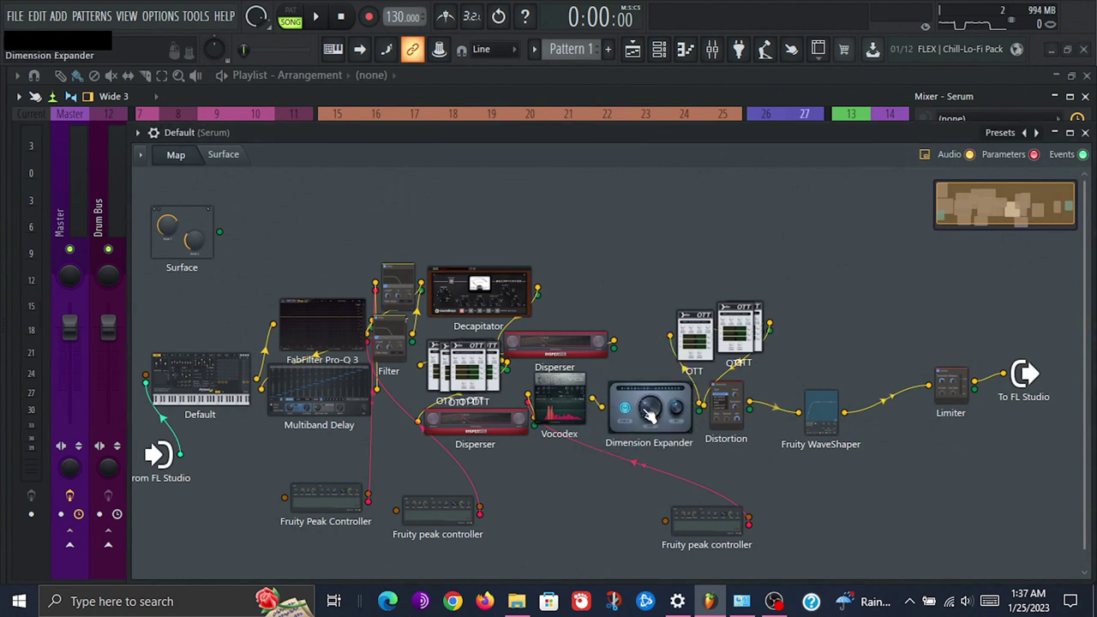
left_click(644, 416)
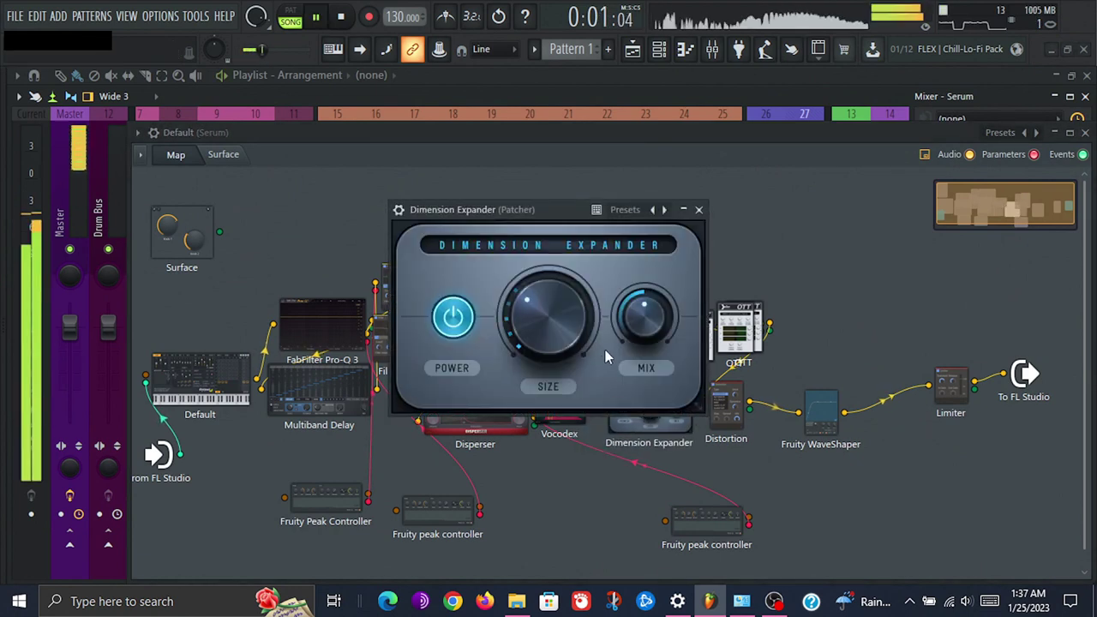
Compare the sound with the Dimension Expander off and on, set size to 8.5 % and dry/wet to 36.5, then close it and stop playback
left_click(454, 317)
left_click(454, 318)
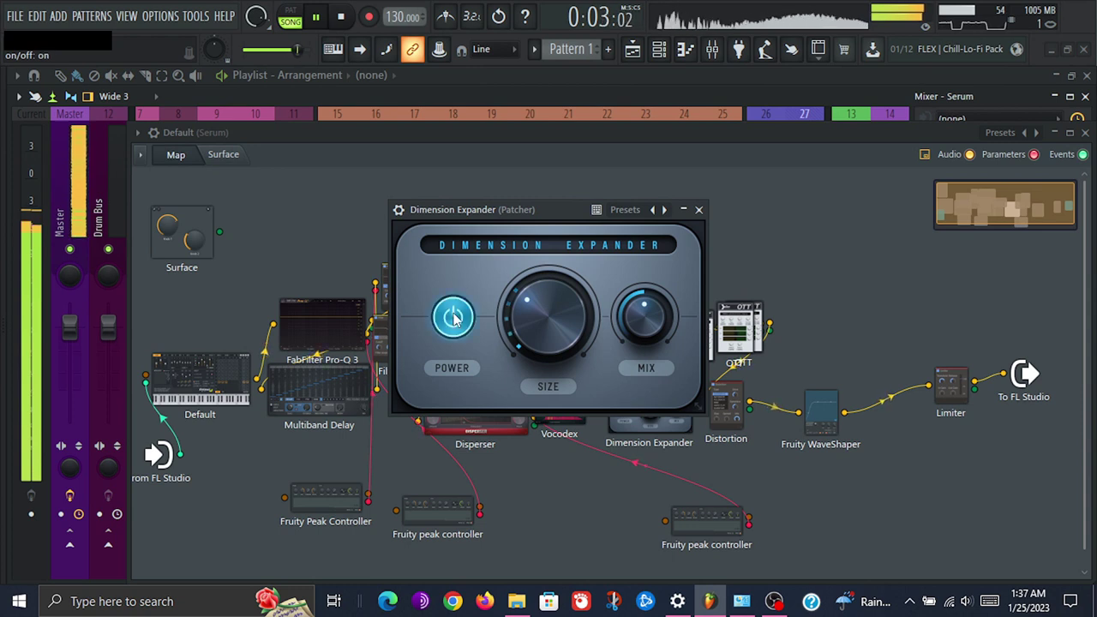
left_click_drag(555, 324, 544, 361)
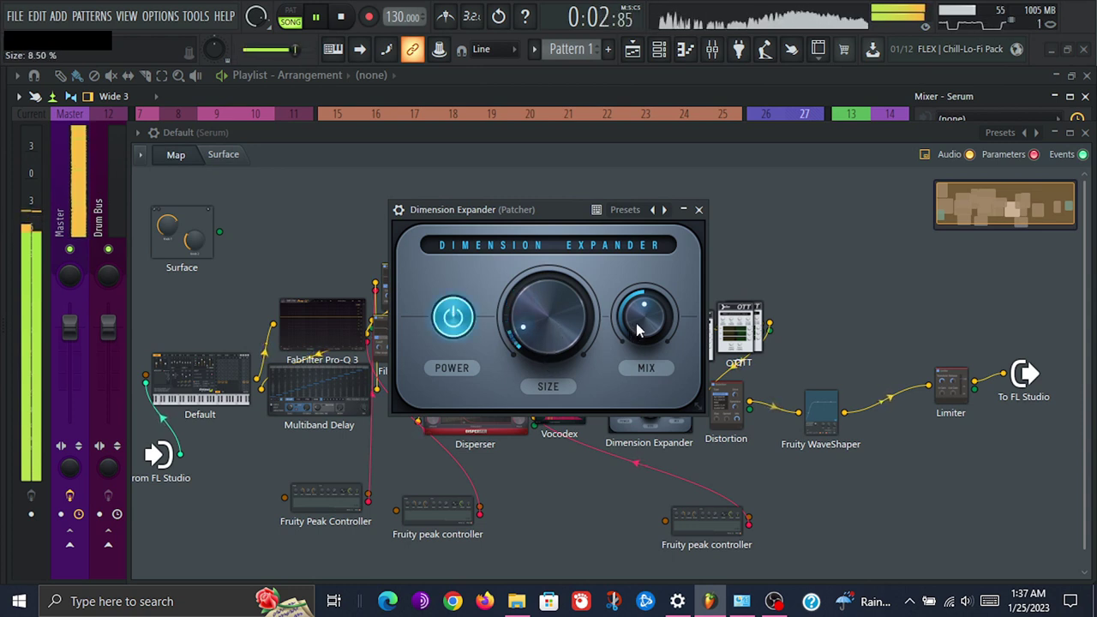
left_click_drag(638, 330, 638, 377)
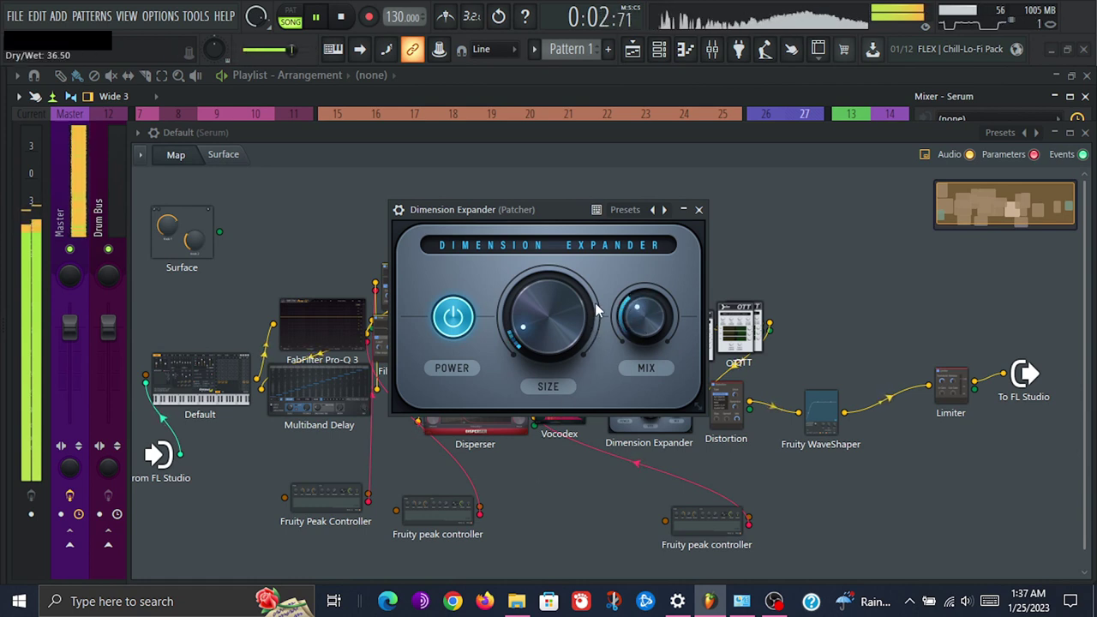
left_click(698, 210)
key("space")
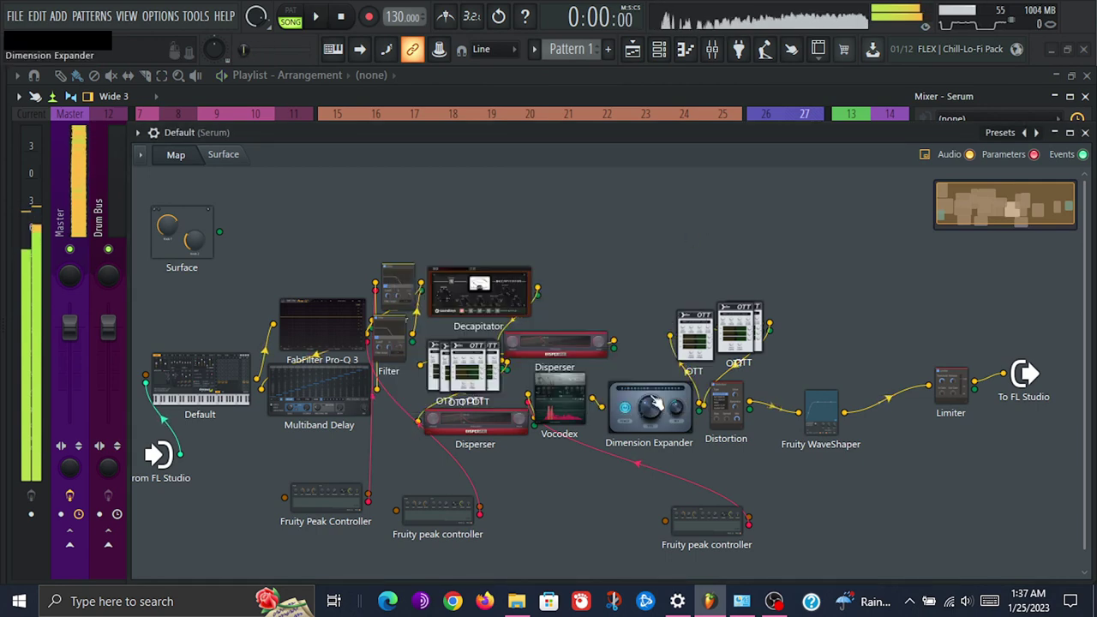
Move the Limiter closer to the effect chain, set its input gain to about -0.93 dB during playback, then close it and stop playback
key("ctrl+z")
left_click_drag(947, 386, 886, 396)
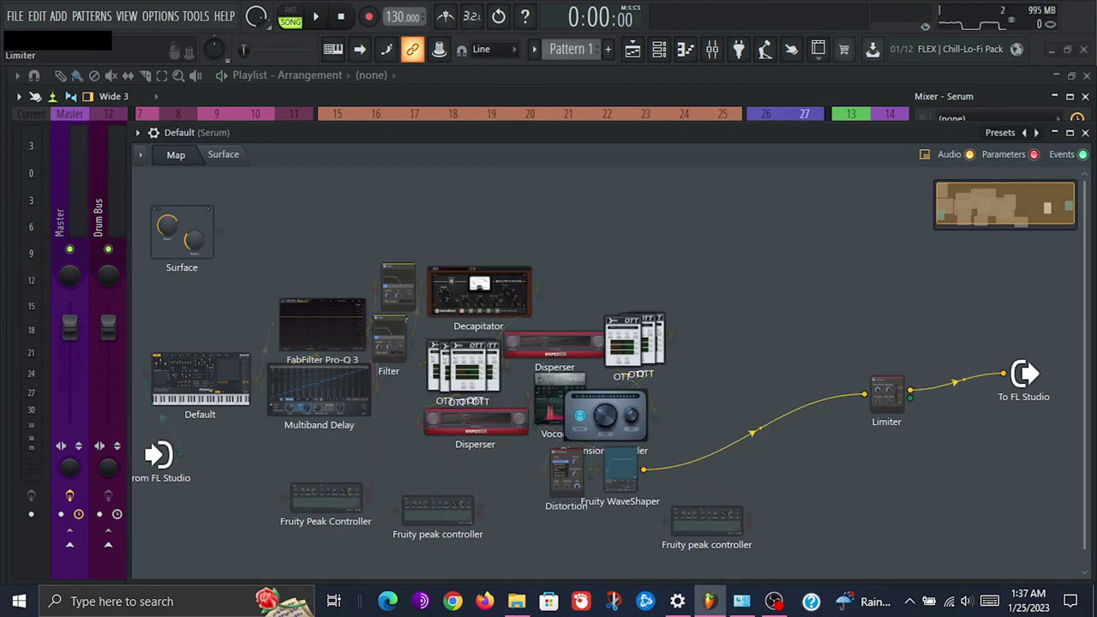
double_click(886, 396)
key("space")
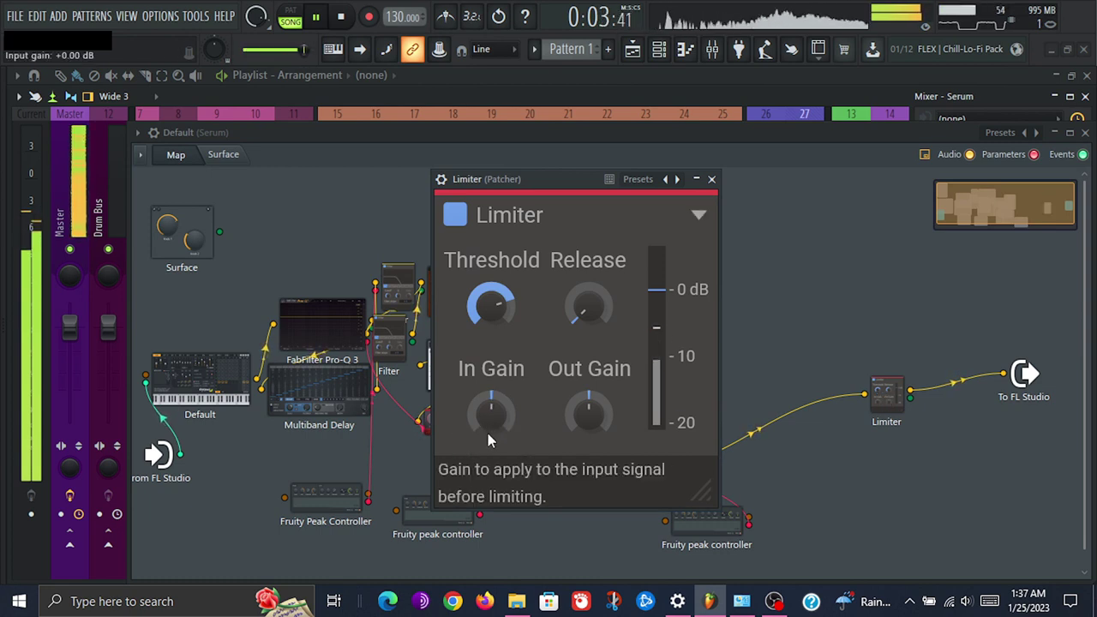
left_click_drag(486, 438, 486, 445)
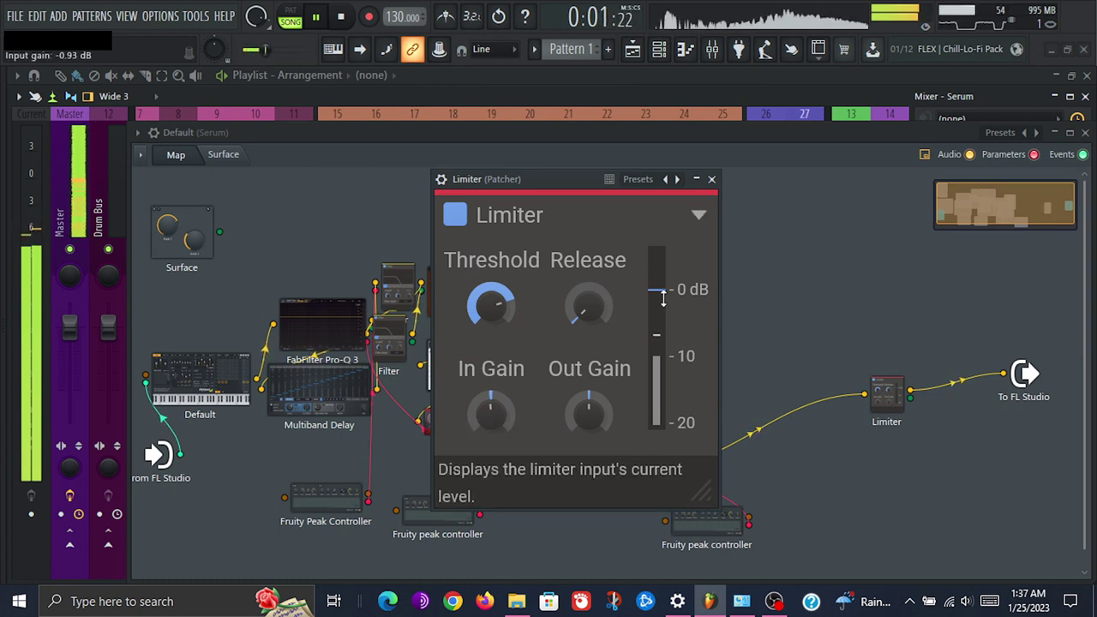
left_click(711, 179)
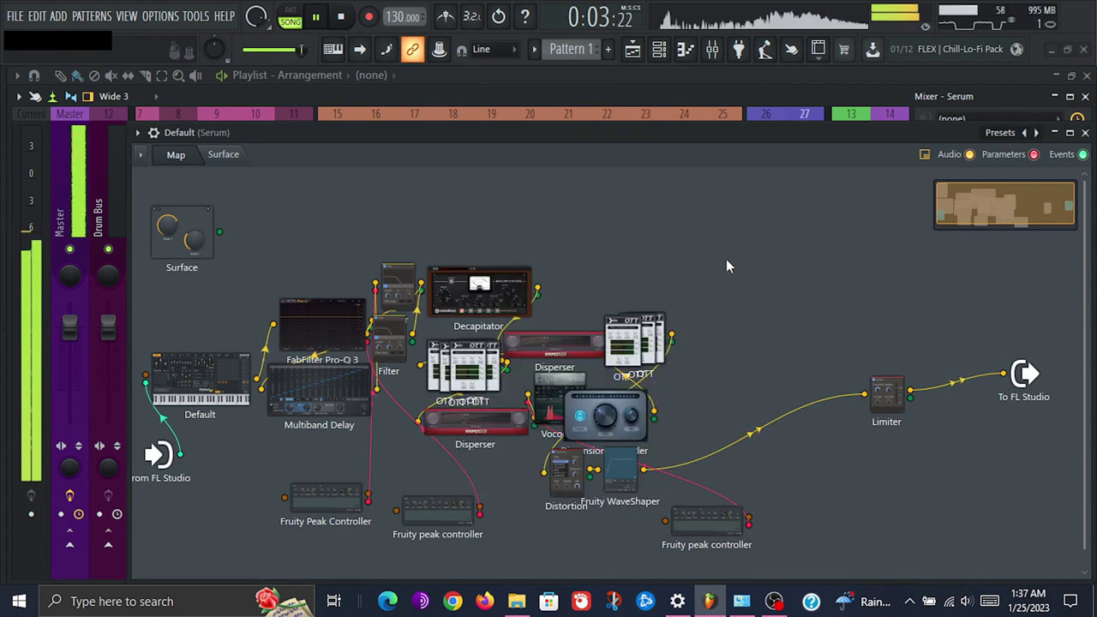
key("space")
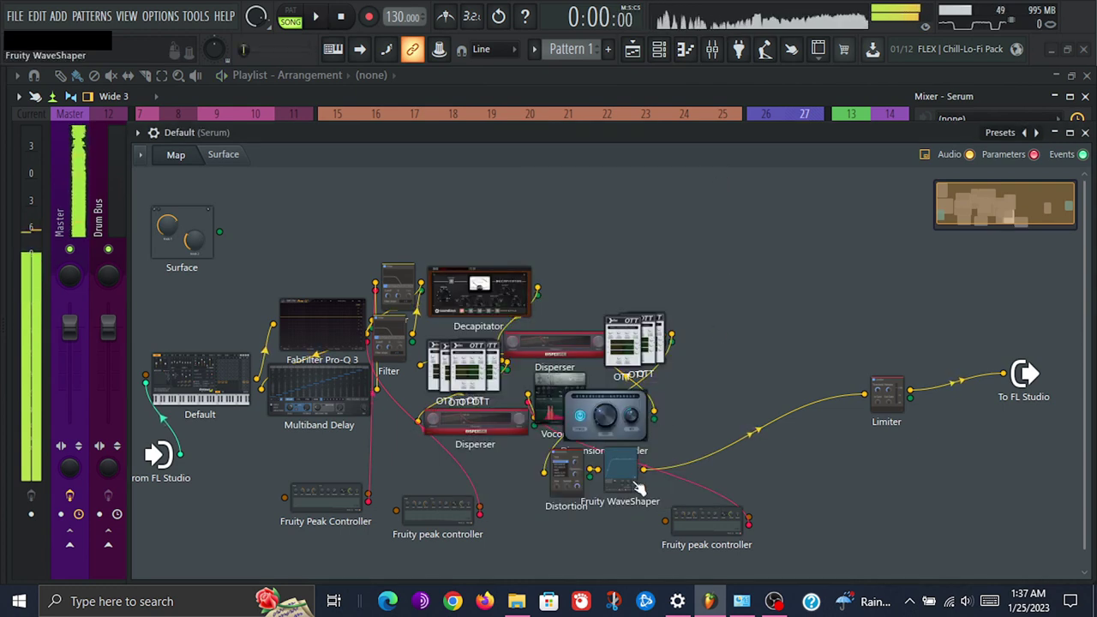
Rearrange the WaveShaper in the map, add another FabFilter Pro-Q 3 ahead of the Limiter and open it
left_click_drag(620, 470, 629, 472)
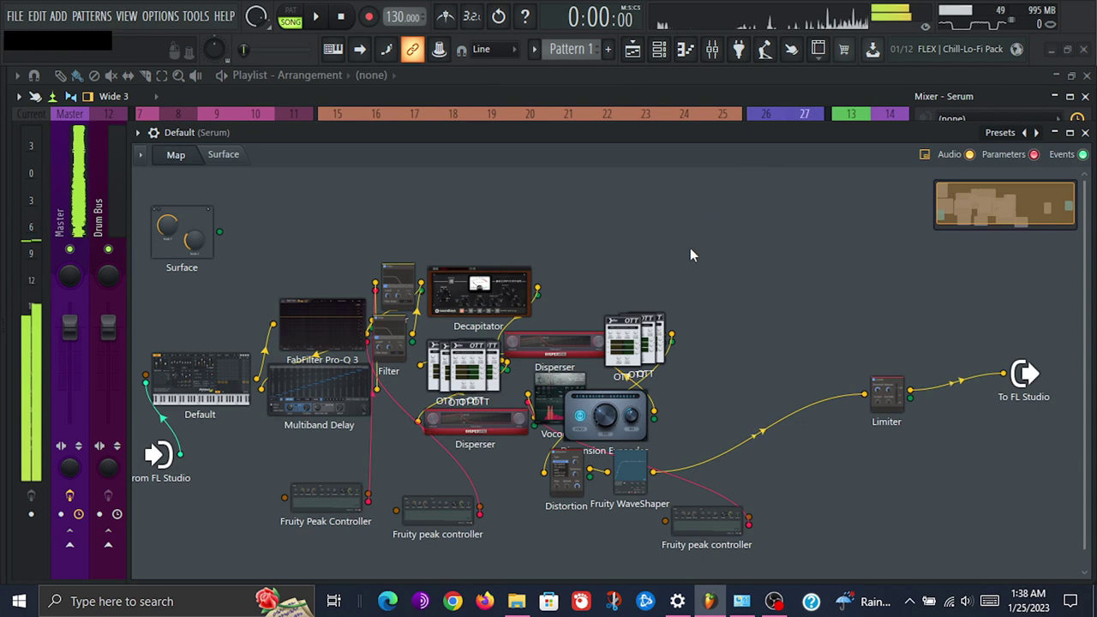
left_click_drag(323, 326, 294, 318)
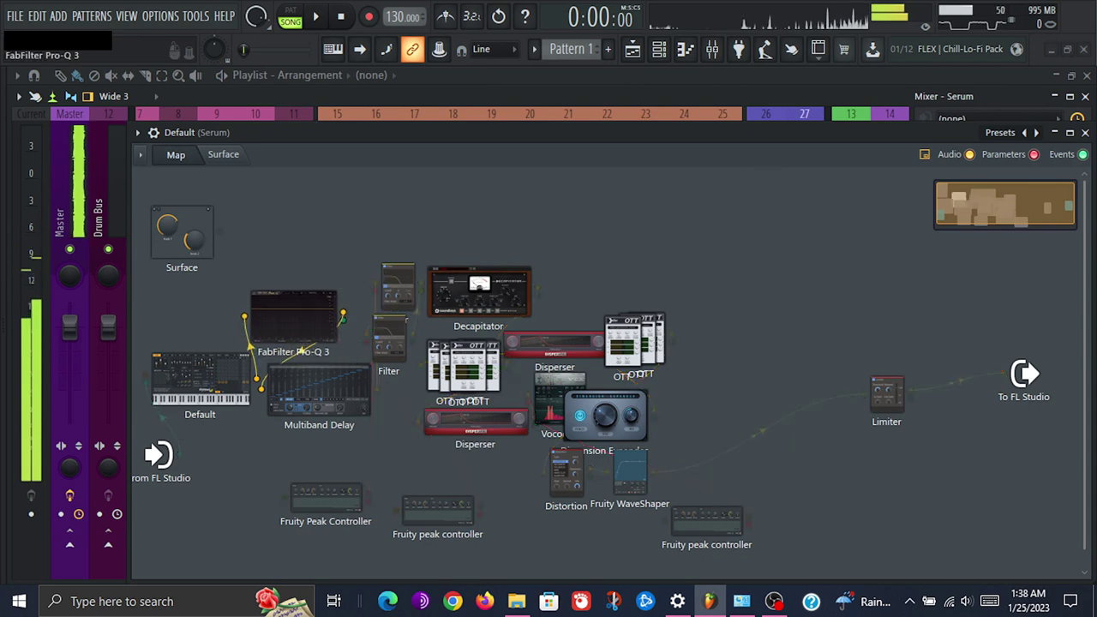
double_click(294, 318)
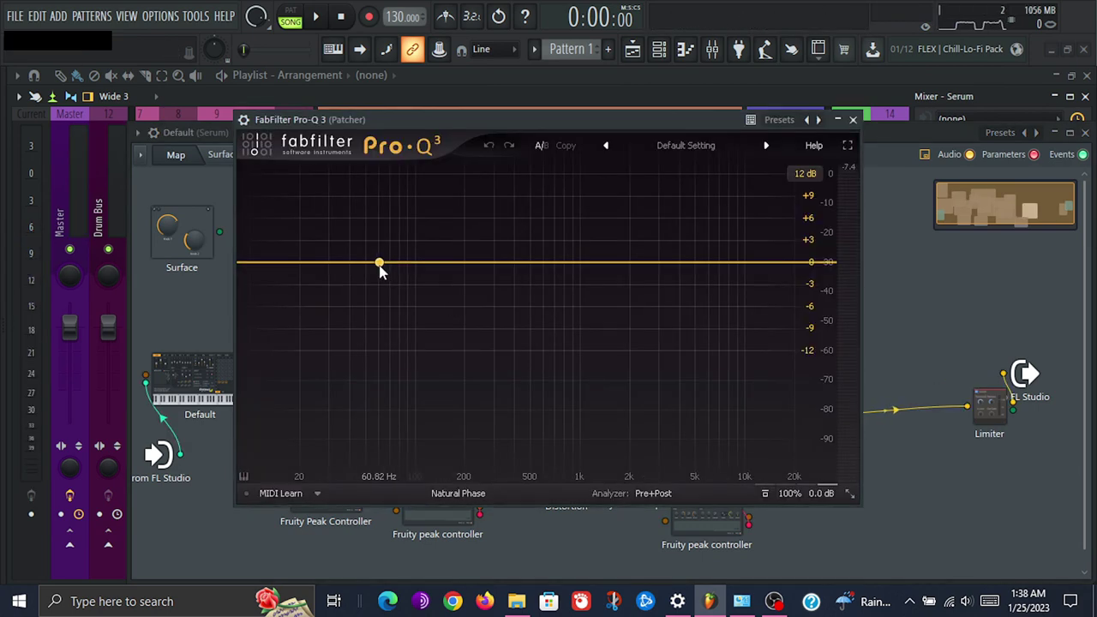
Add two EQ bands in the low end, at about 45 Hz and about 132 Hz, and check the processing mode options
left_click(357, 263)
left_click(437, 264)
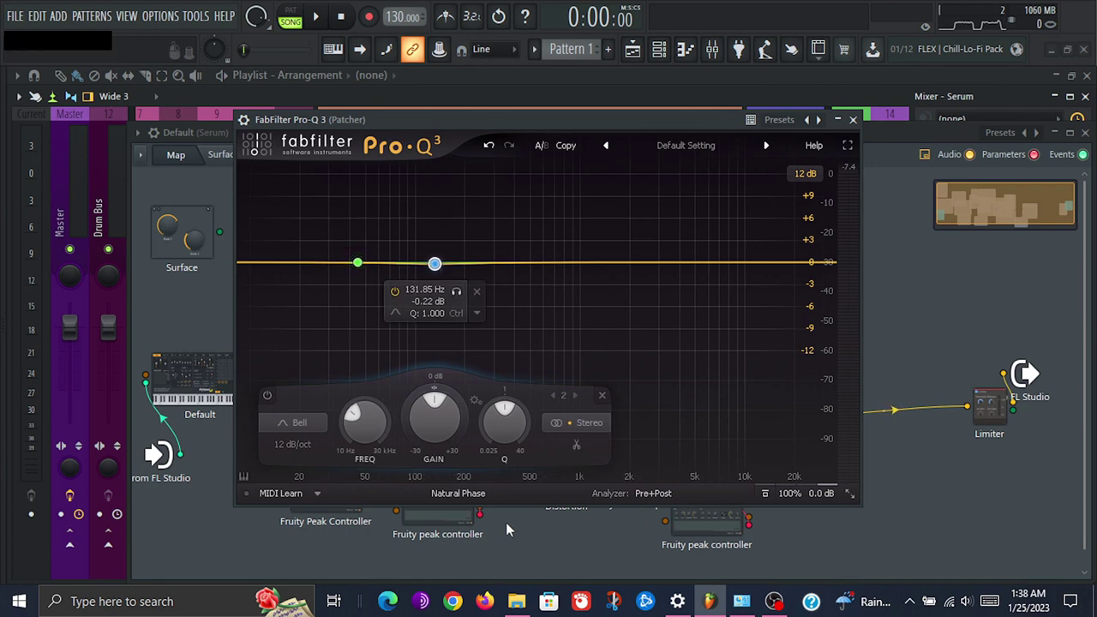
left_click(458, 492)
left_click(480, 314)
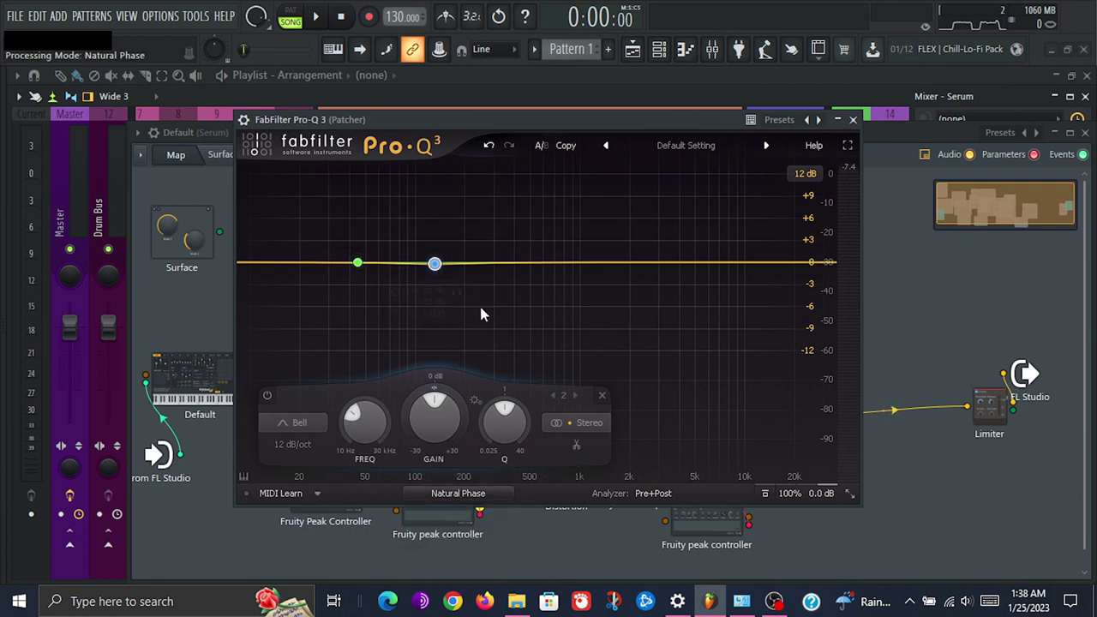
Change both EQ bands to the Low Cut shape with a 24 dB/oct slope
left_click(357, 262)
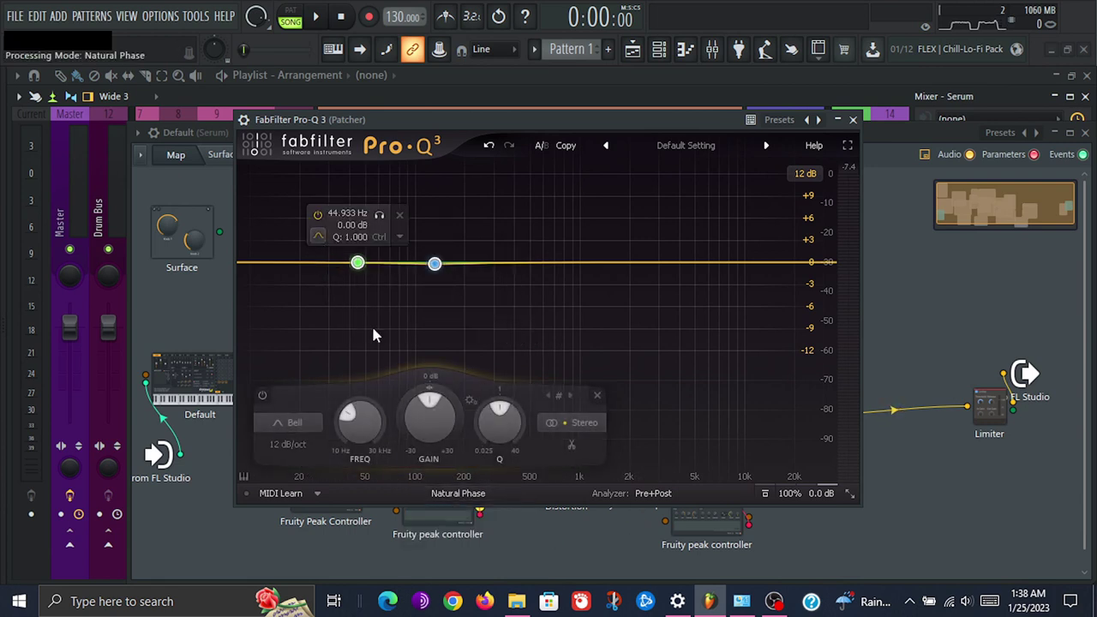
left_click(295, 424)
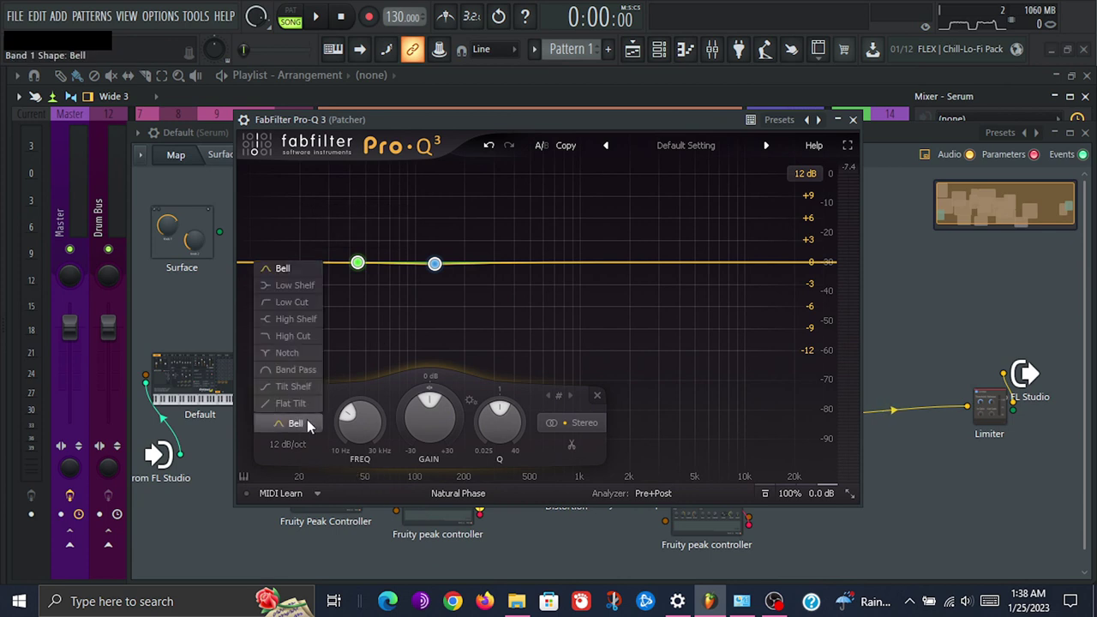
left_click(290, 308)
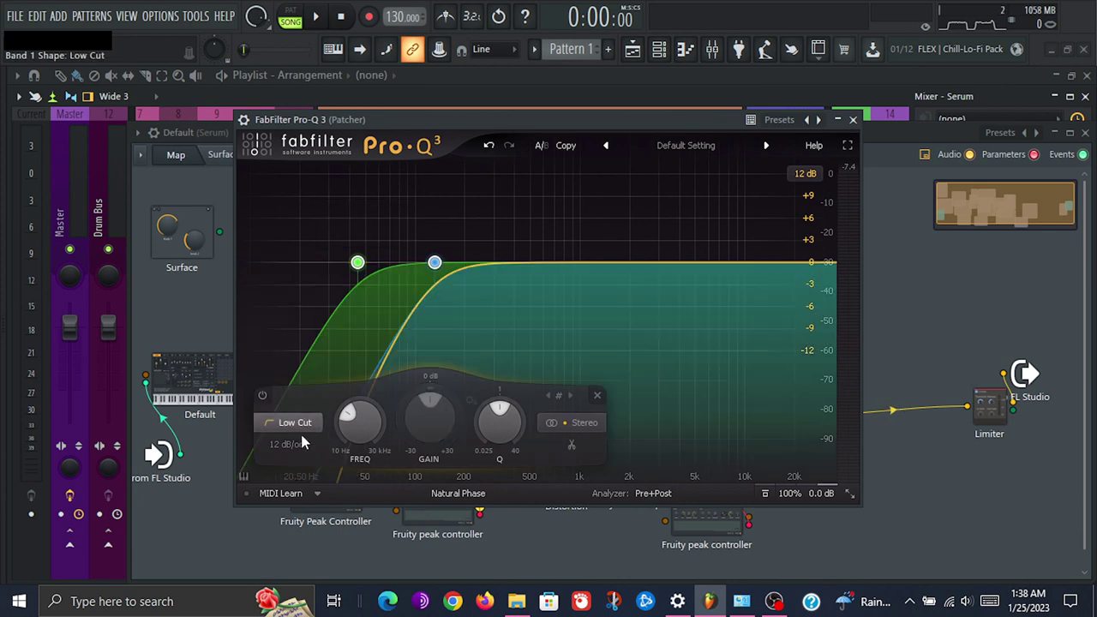
left_click(300, 441)
left_click(308, 334)
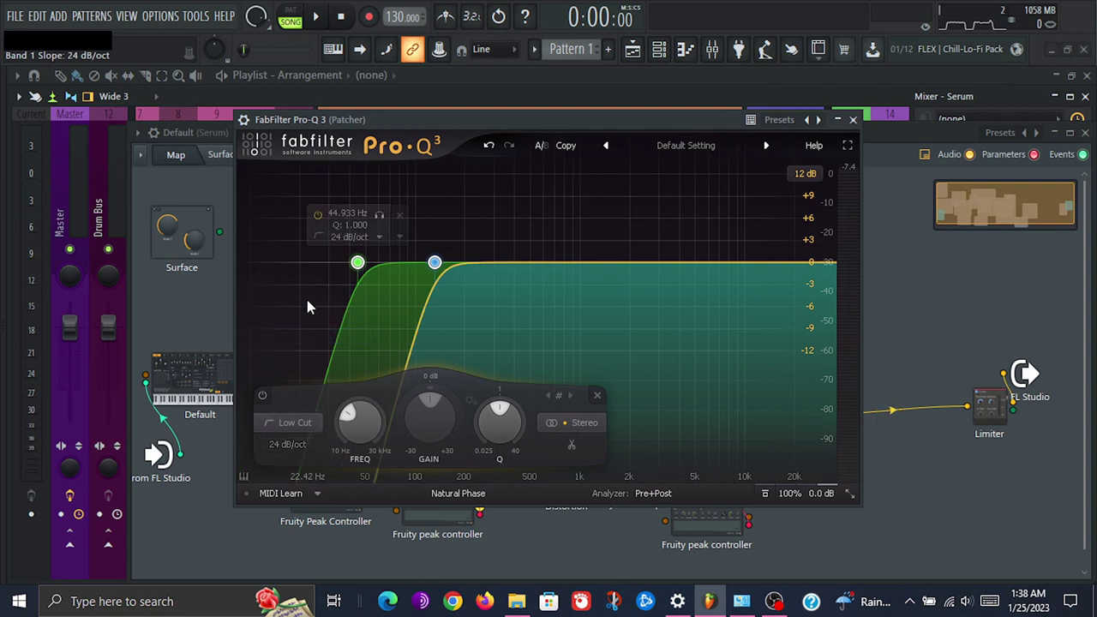
Lower the first low cut to about 17 Hz and assign it to Mid, and assign the second low cut to Side
left_click_drag(360, 268, 288, 260)
left_click(570, 425)
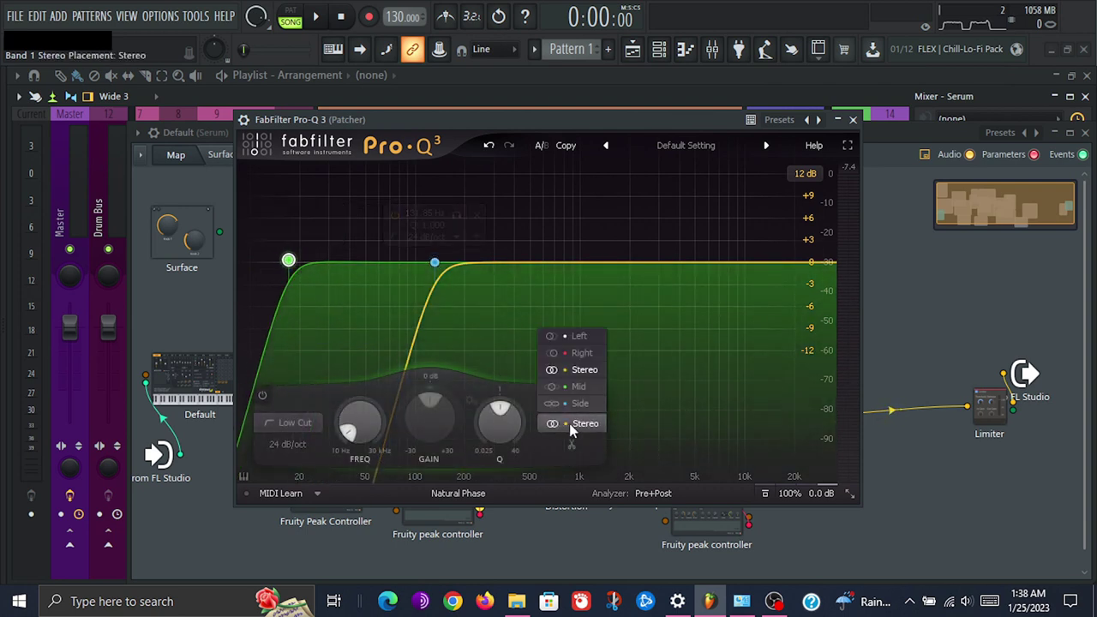
left_click(579, 386)
left_click(434, 262)
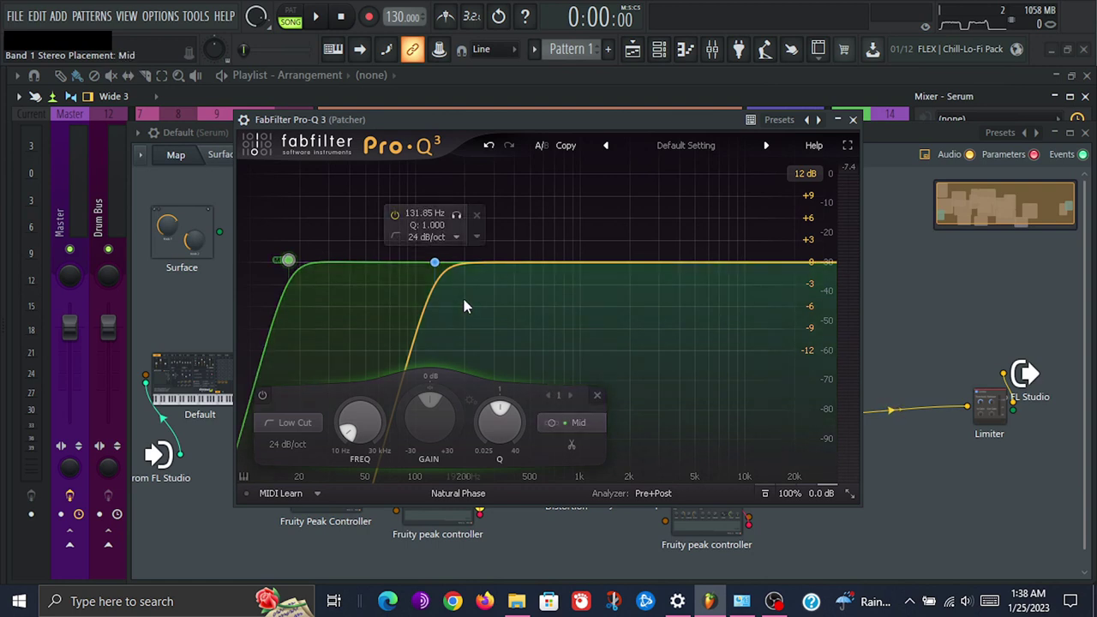
left_click(589, 423)
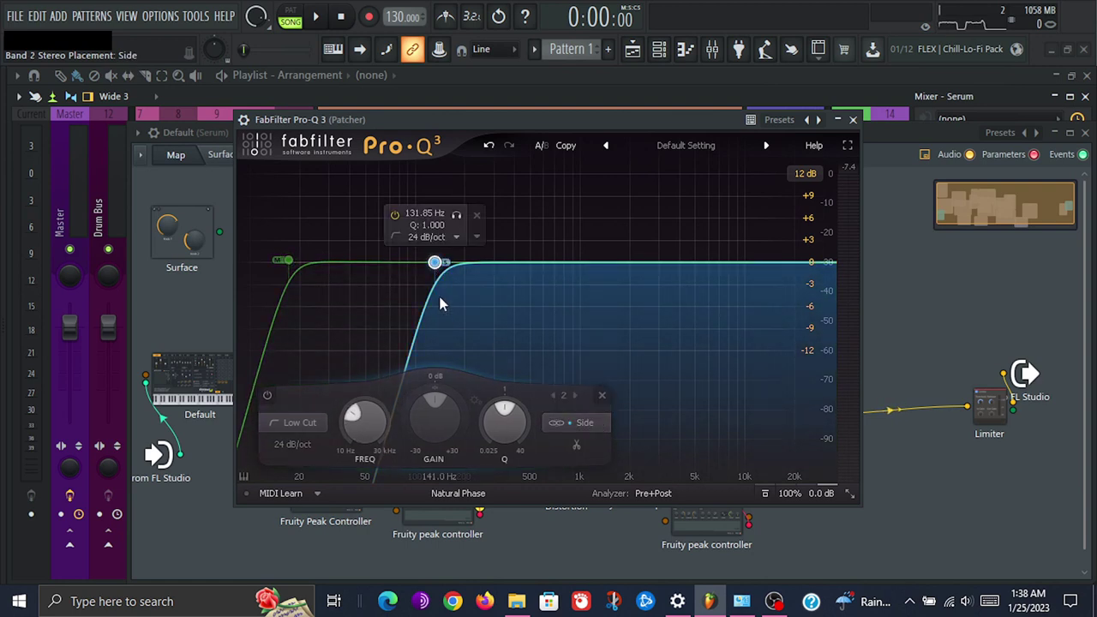
During playback, move the Side low cut to about 160 Hz with a Q near 0.7 and the Mid one to about 41.5 Hz, then close the EQ
key("space")
left_click_drag(430, 262, 448, 286)
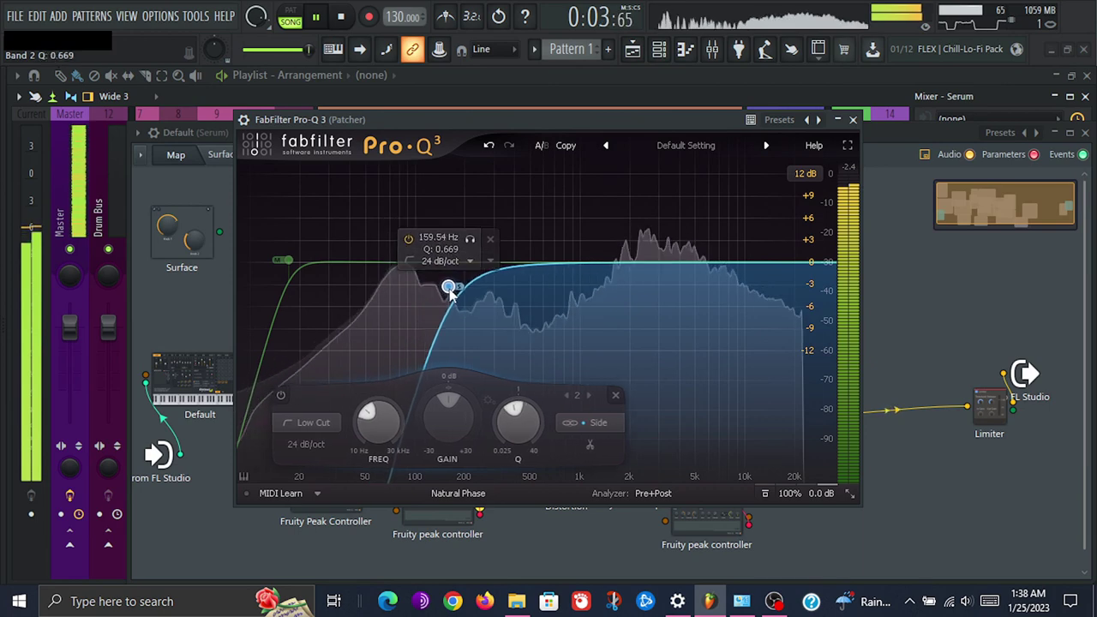
left_click(280, 263)
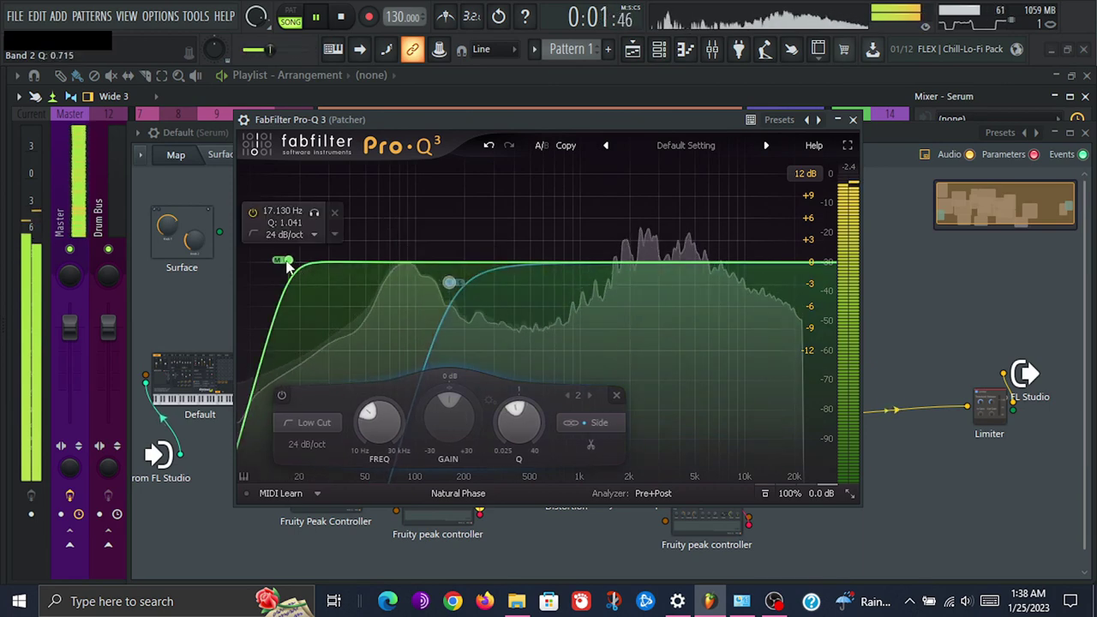
left_click_drag(285, 262, 350, 268)
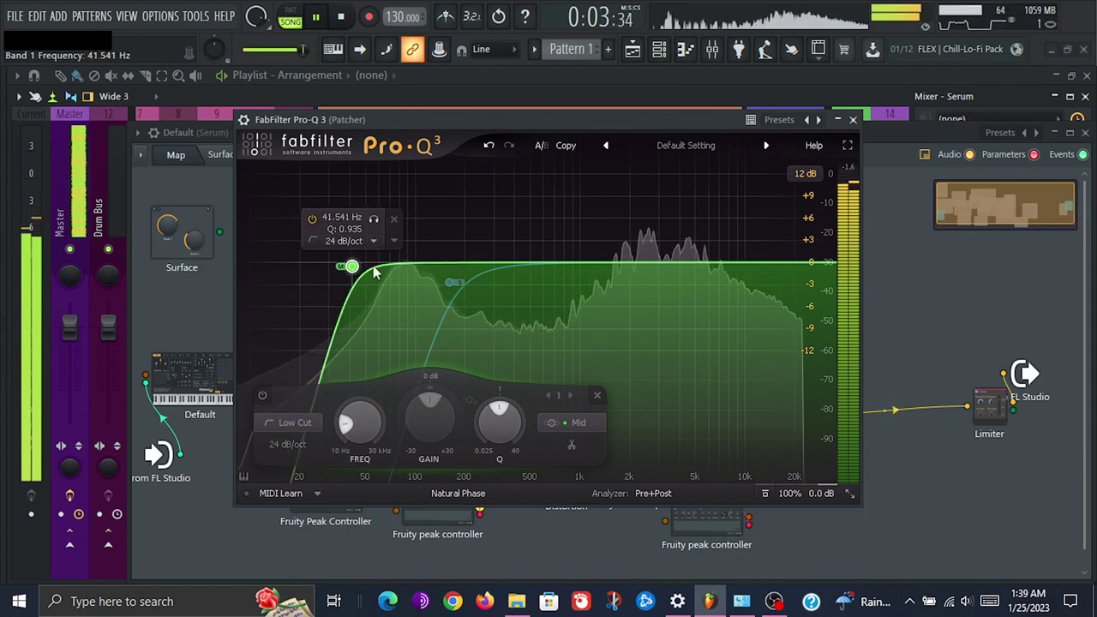
left_click(852, 119)
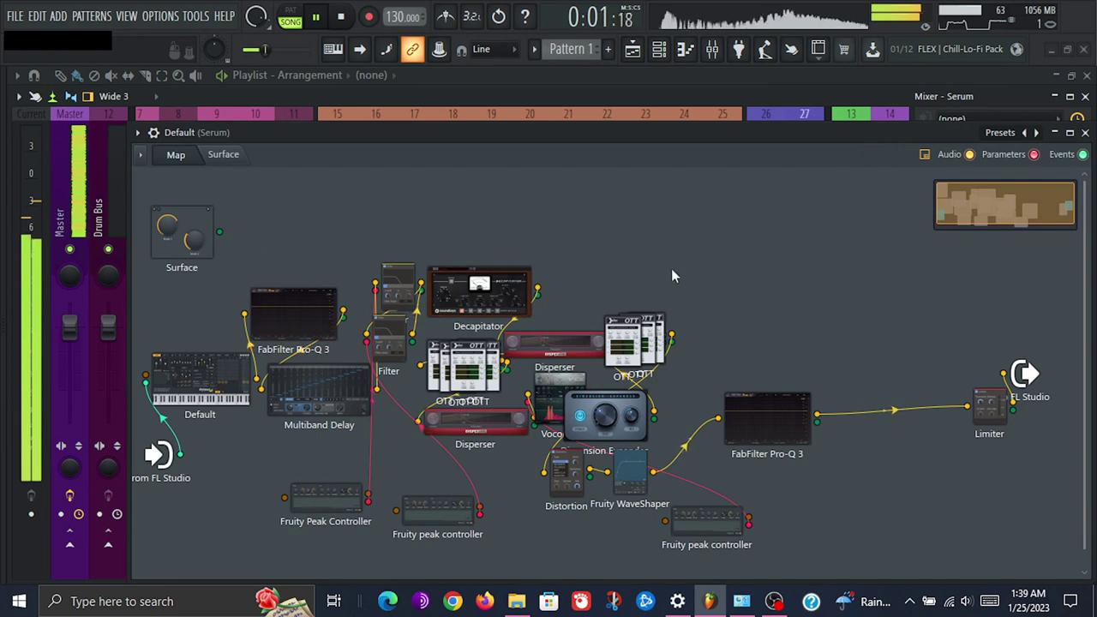
Close the Serum Patcher and the mixer to reveal the playlist, zoom in on the loop and restart playback
left_click(1084, 133)
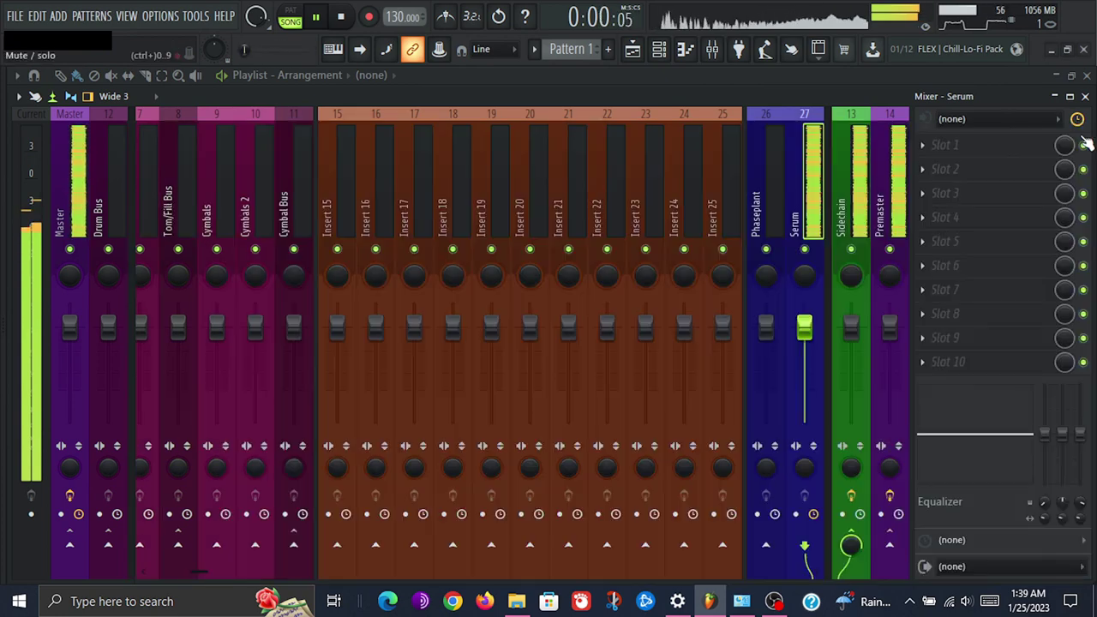
left_click(715, 51)
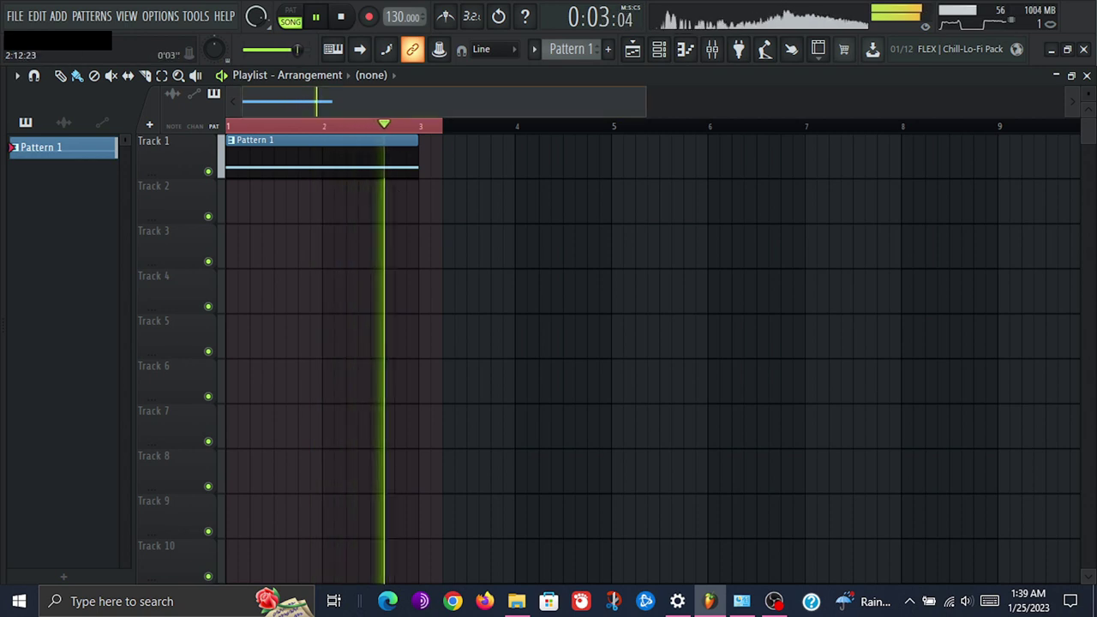
scroll(397, 101, "up", 2)
key("space")
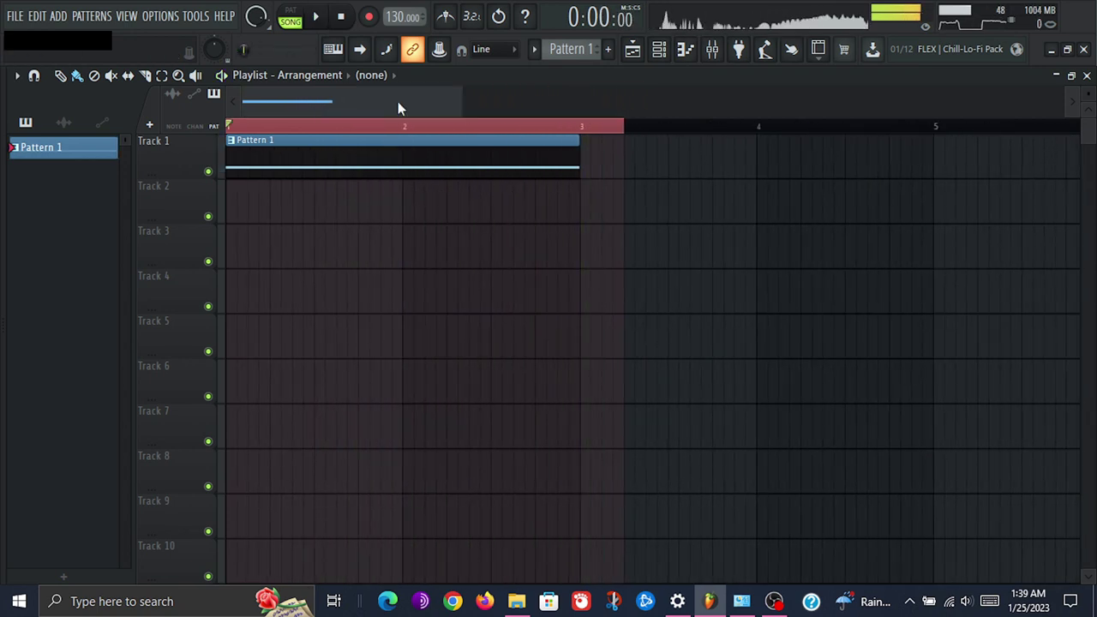
key("space")
Open Pattern 1 in the piano roll and lower the two-bar E2 note to D2, then slightly further, during playback
double_click(402, 157)
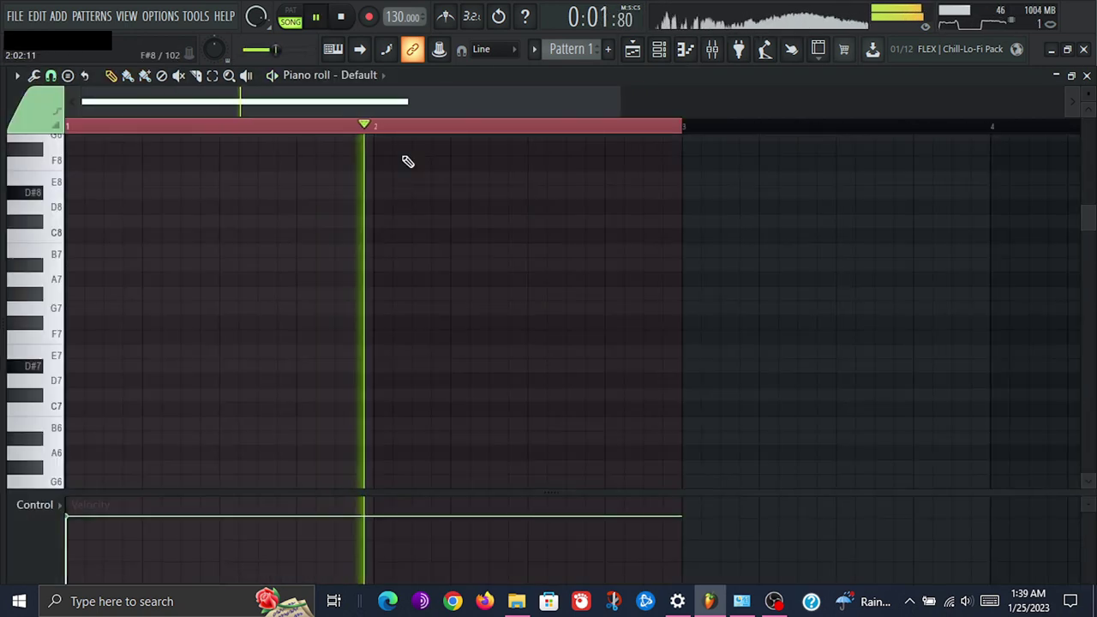
scroll(336, 154, "down", 10)
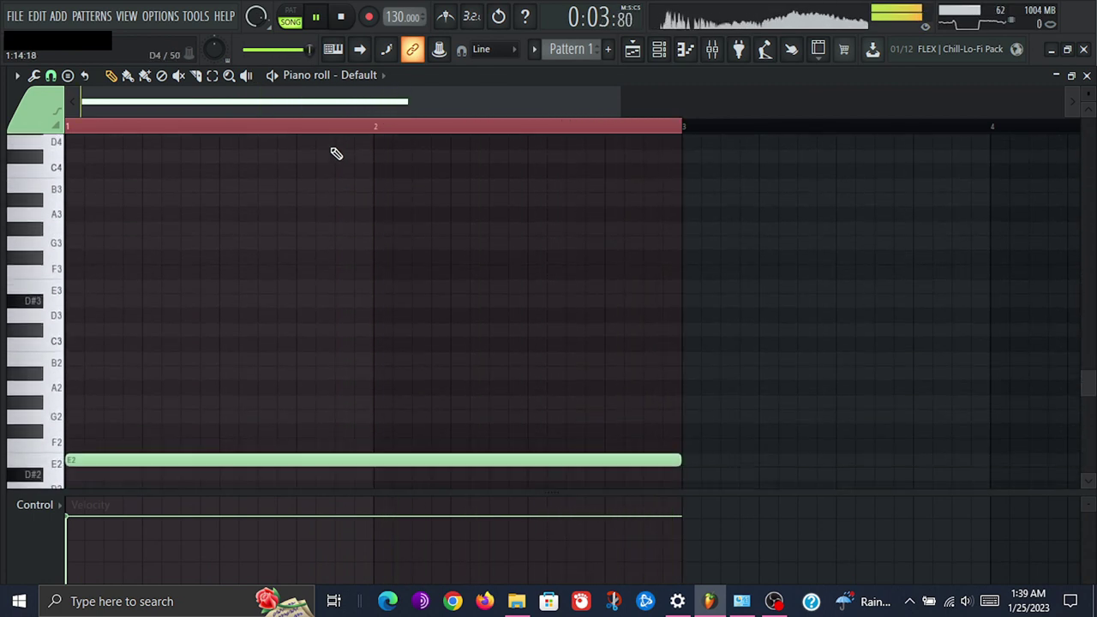
scroll(336, 153, "down", 2)
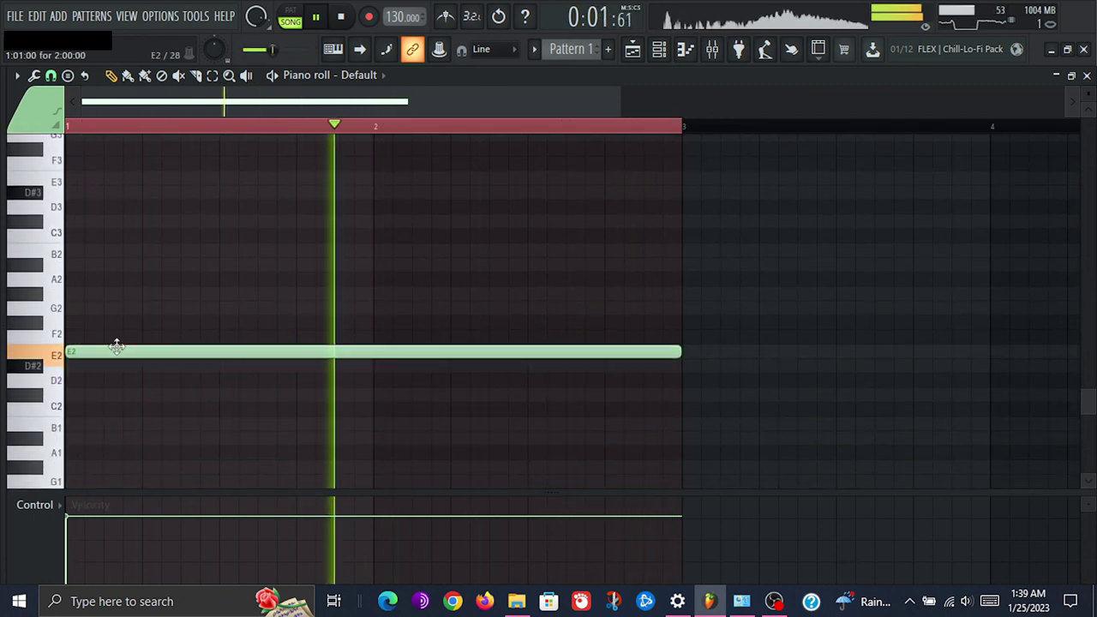
left_click_drag(116, 346, 97, 385)
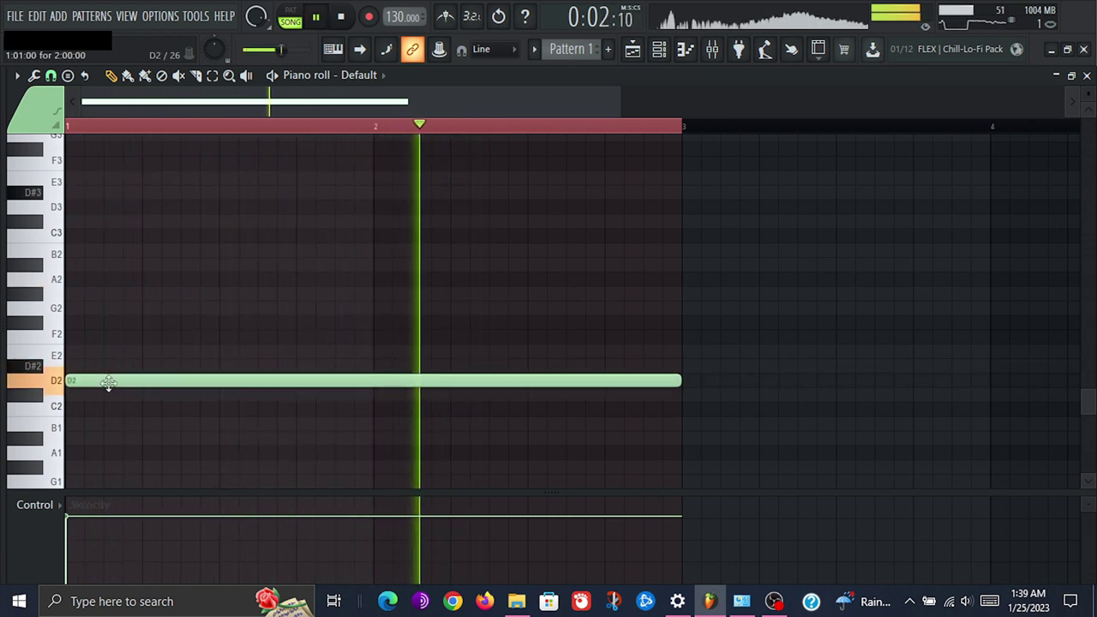
left_click_drag(108, 385, 103, 394)
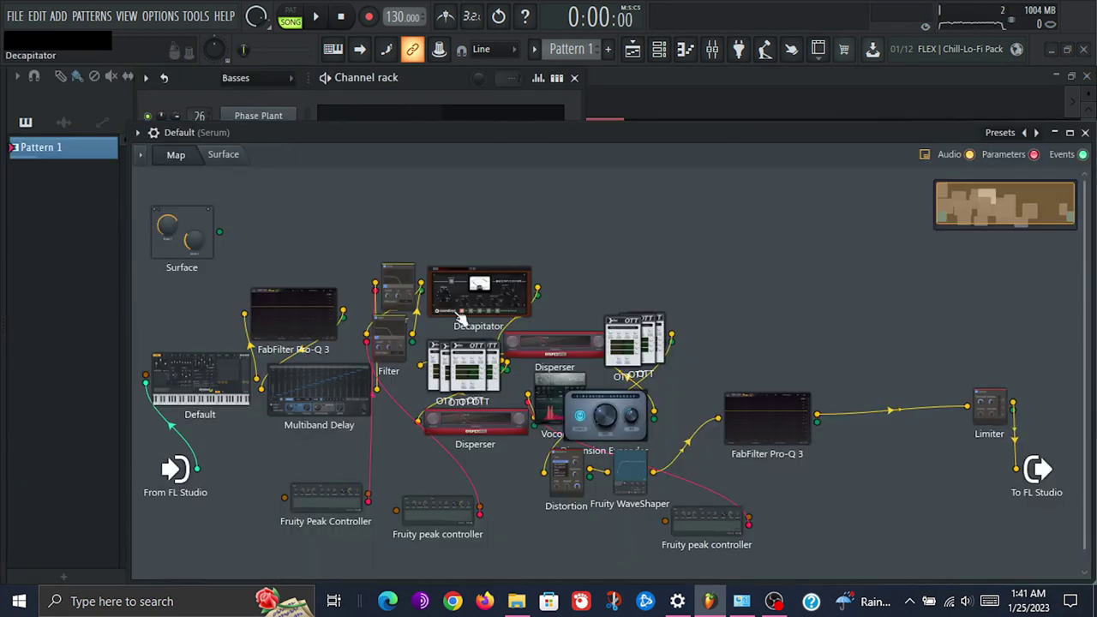
Play the patch, then record the looping bass into Edison on the Master with one-click audio recording on play, and stop the recording
key("space")
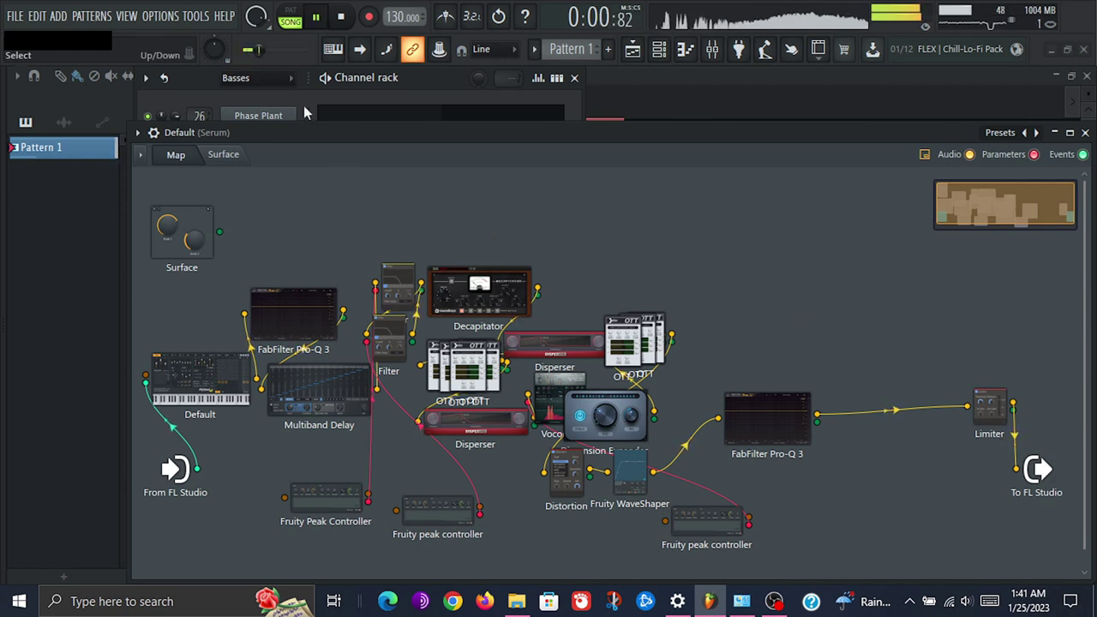
left_click(196, 17)
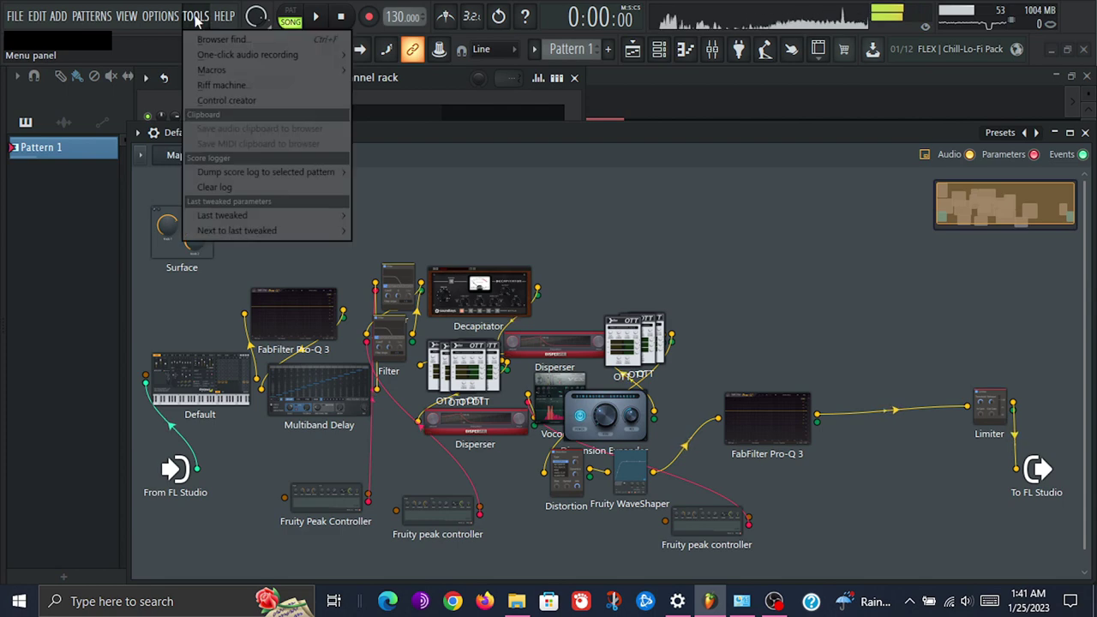
mouse_move(299, 71)
left_click(394, 69)
left_click(319, 17)
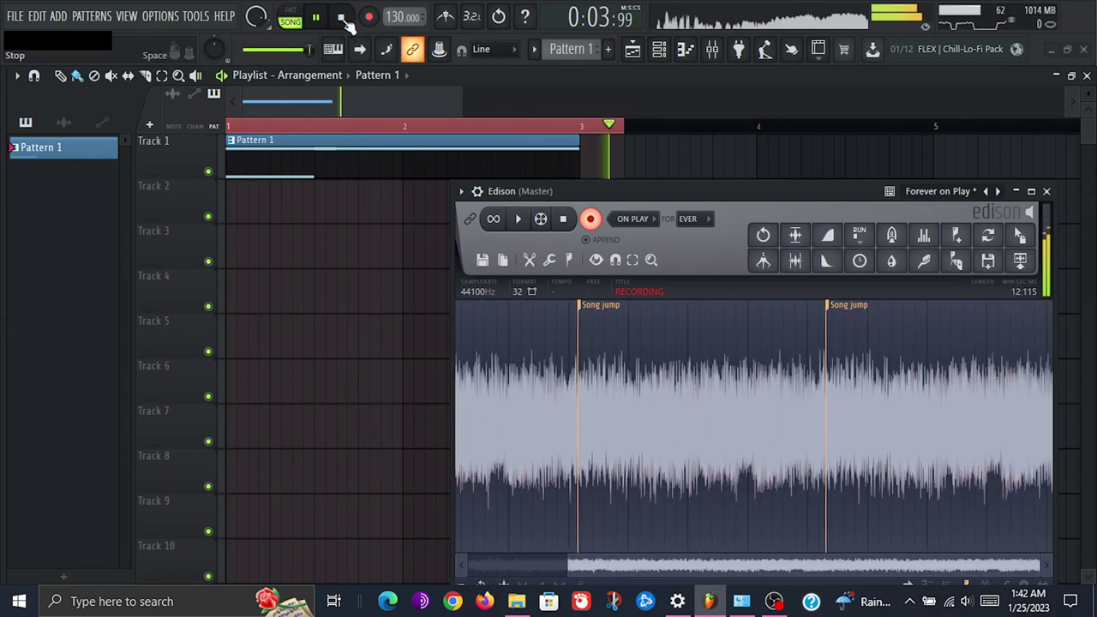
left_click(565, 219)
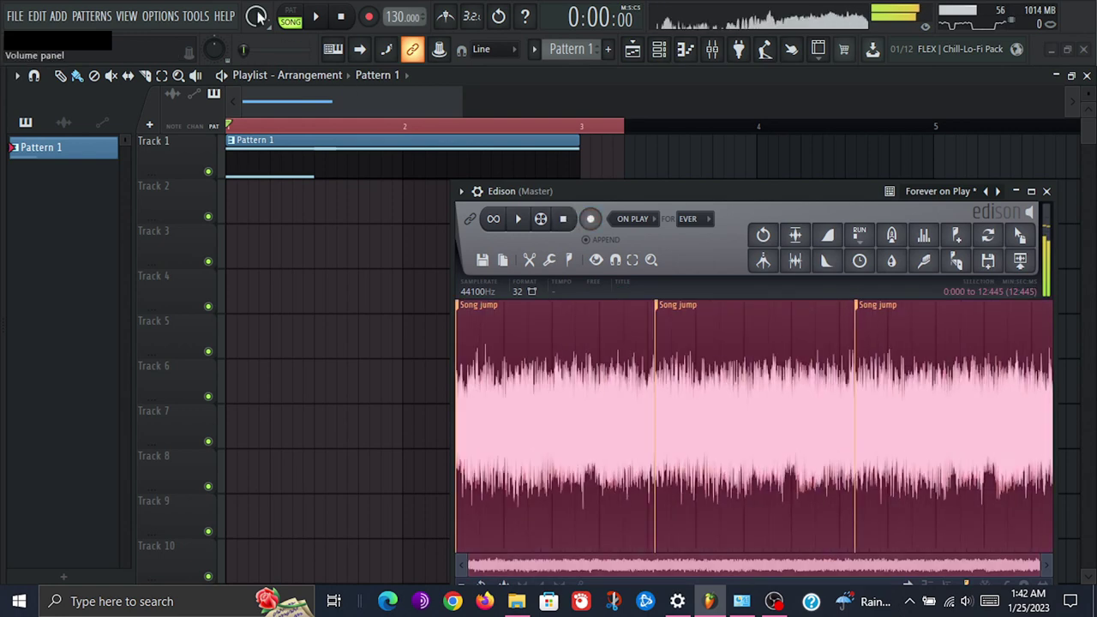
Run the macro that switches on smart disable for all plugins
left_click(195, 15)
mouse_move(302, 71)
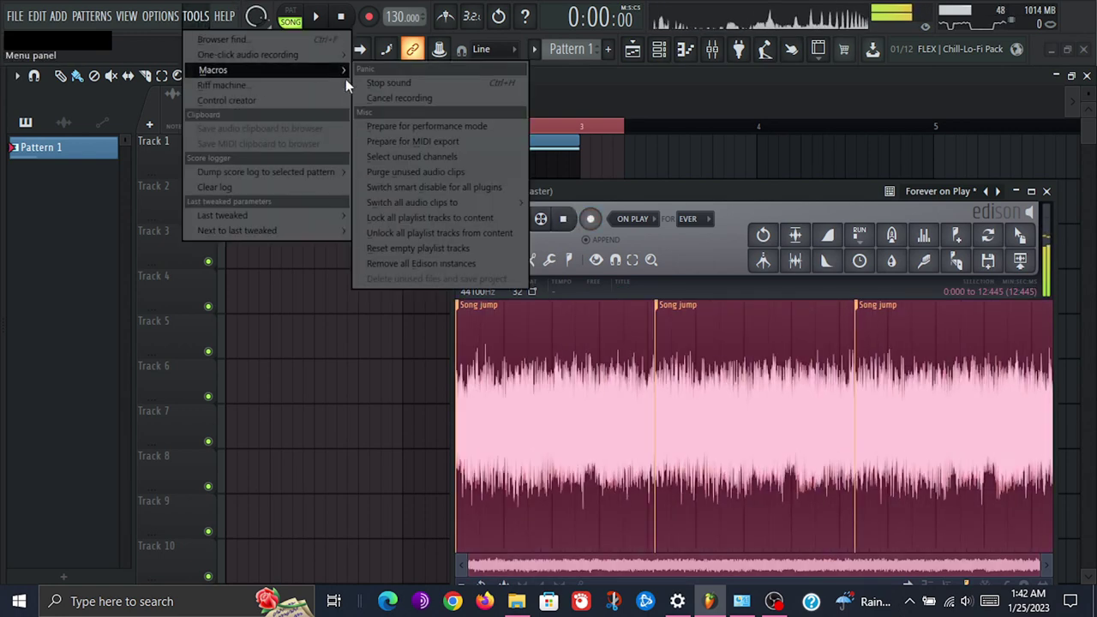
left_click(465, 187)
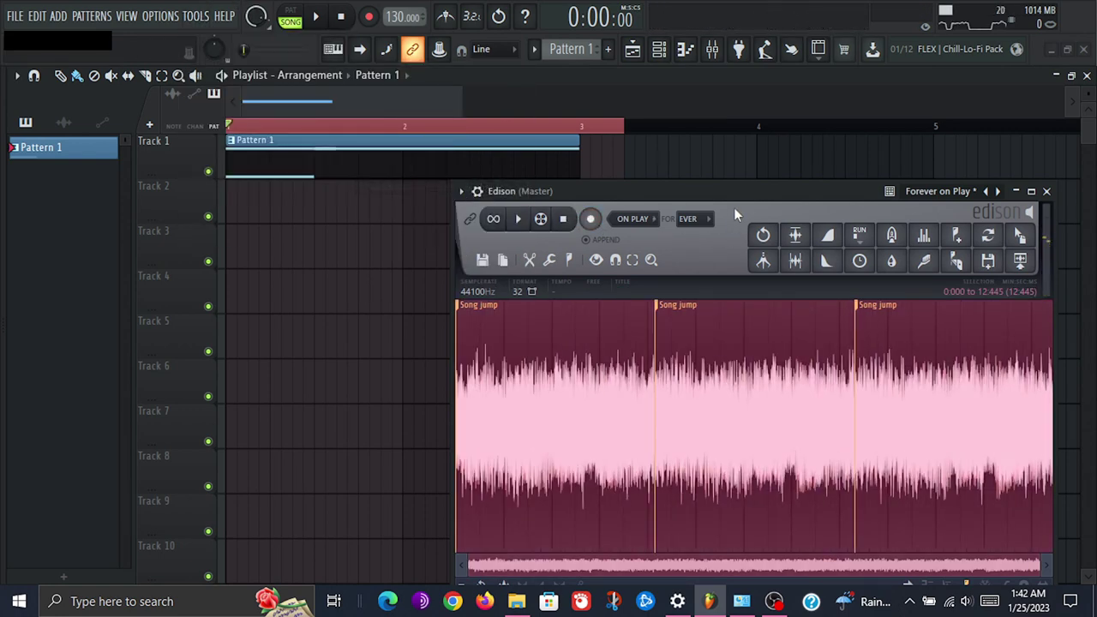
Move the Edison window aside and audition the three Song jump sections of the recording in turn, then reselect the second one
left_click_drag(732, 195, 469, 157)
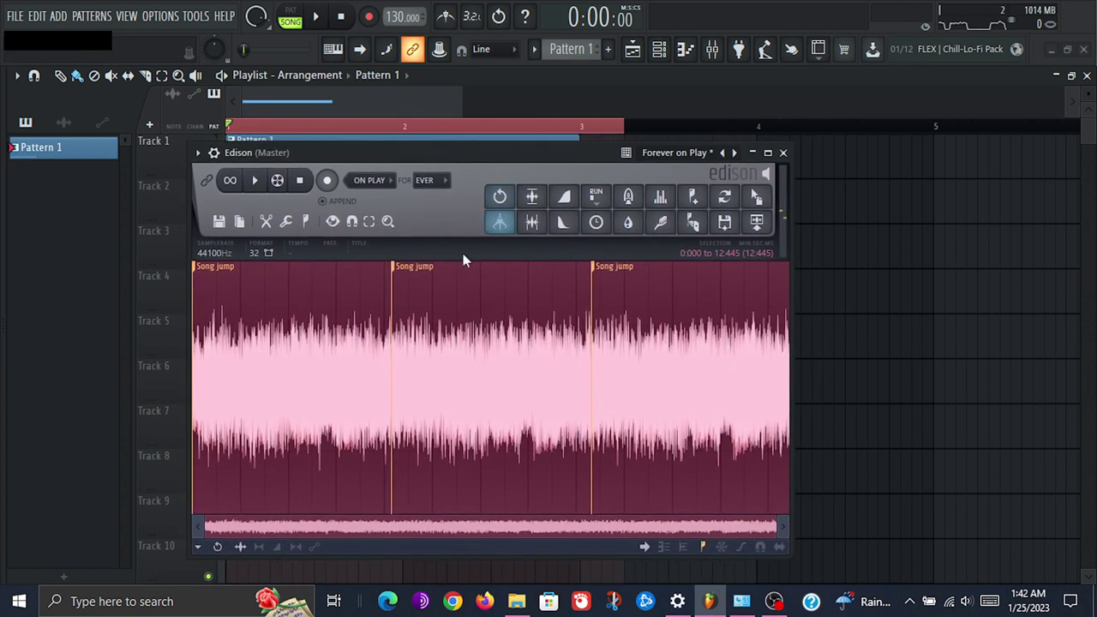
left_click(218, 267)
key("space")
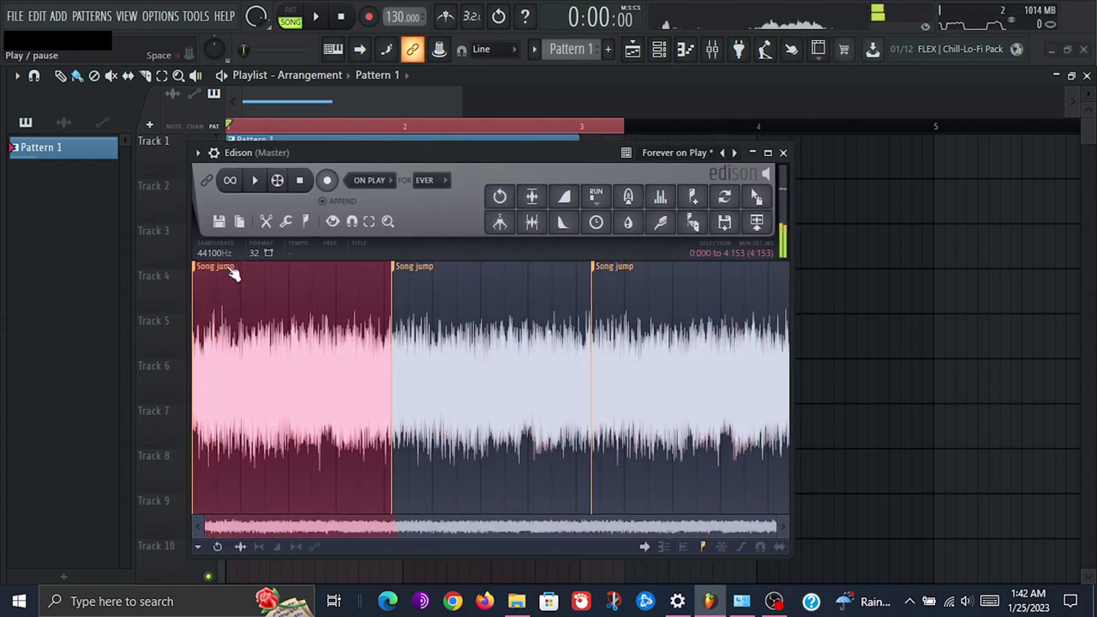
key("space")
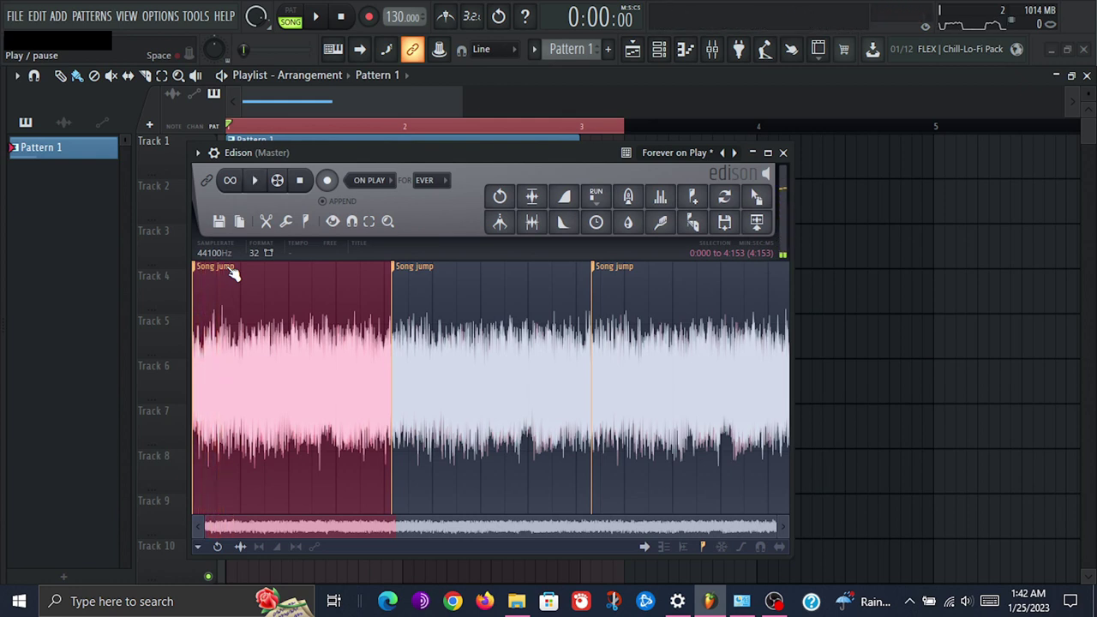
left_click(415, 267)
key("space")
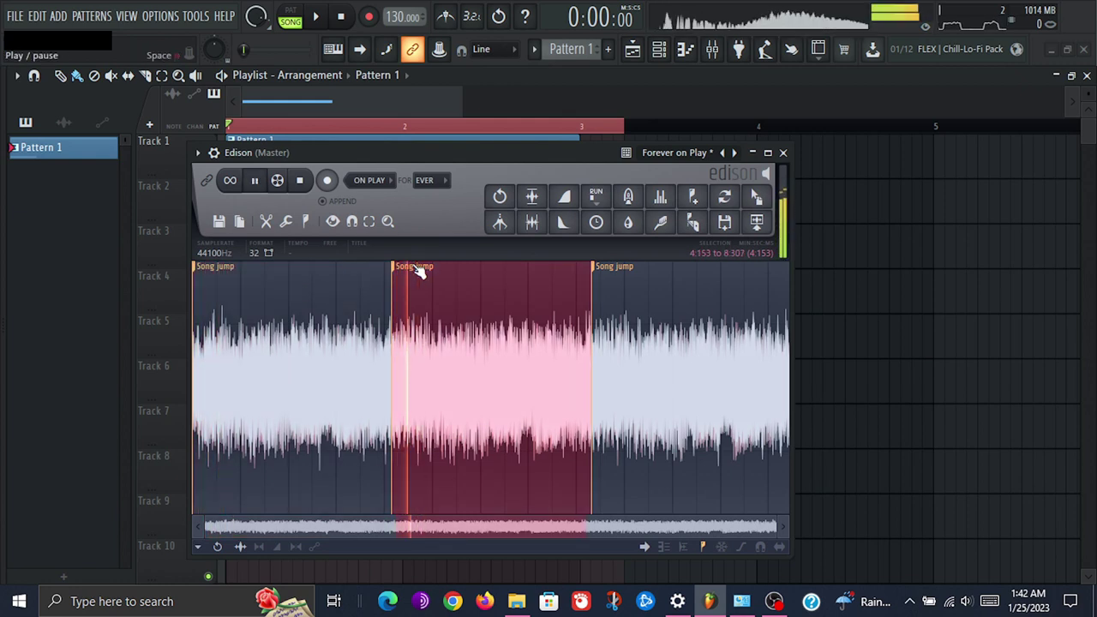
key("space")
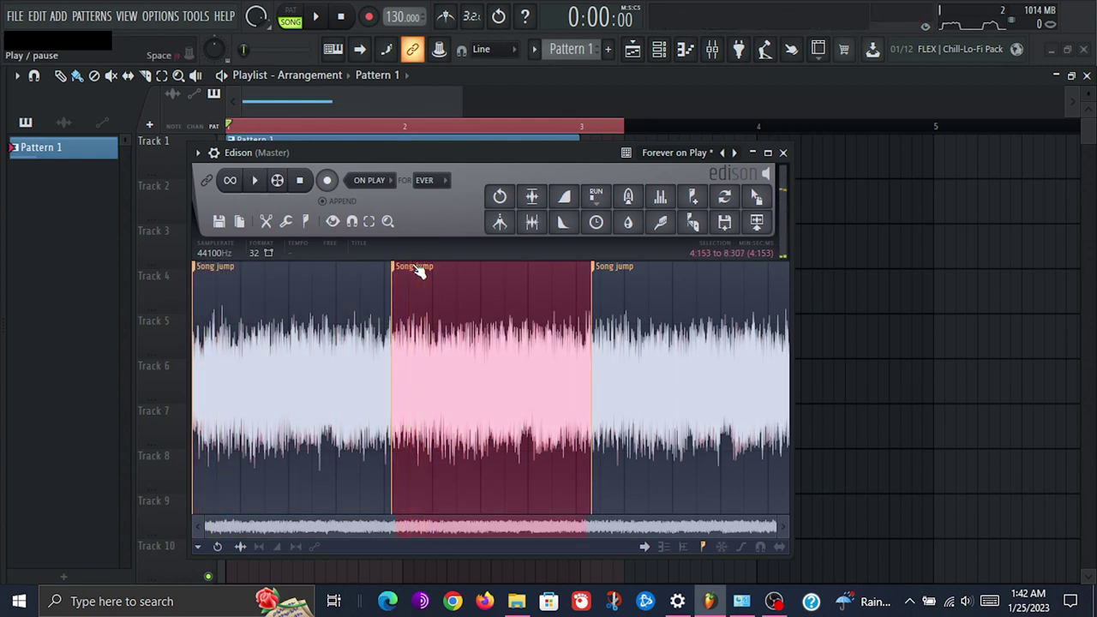
left_click(629, 272)
key("space")
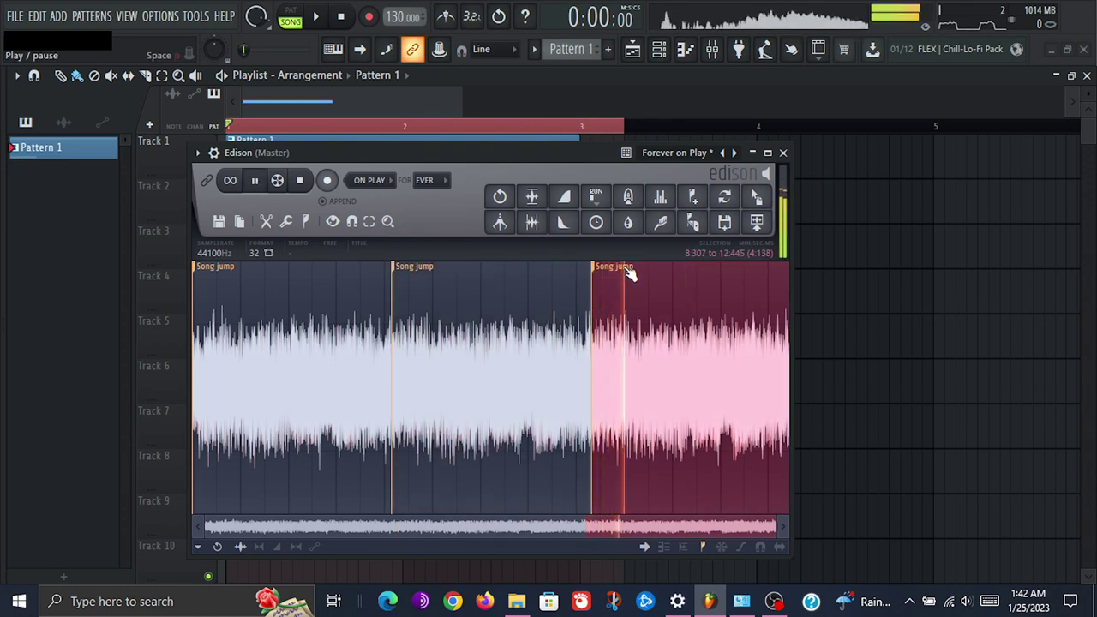
key("space")
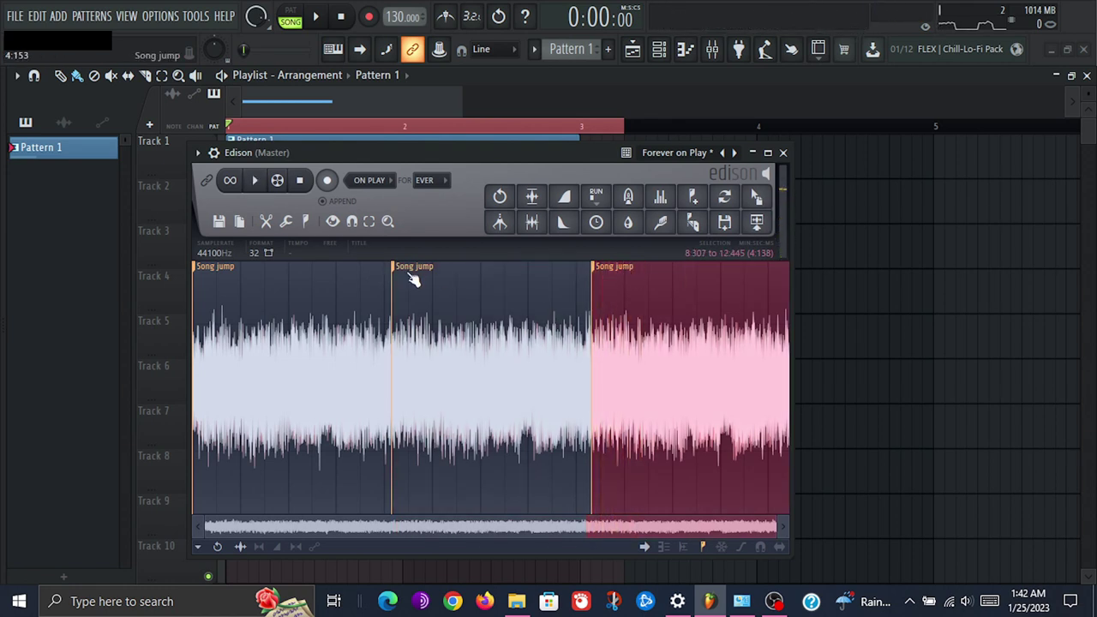
key("space")
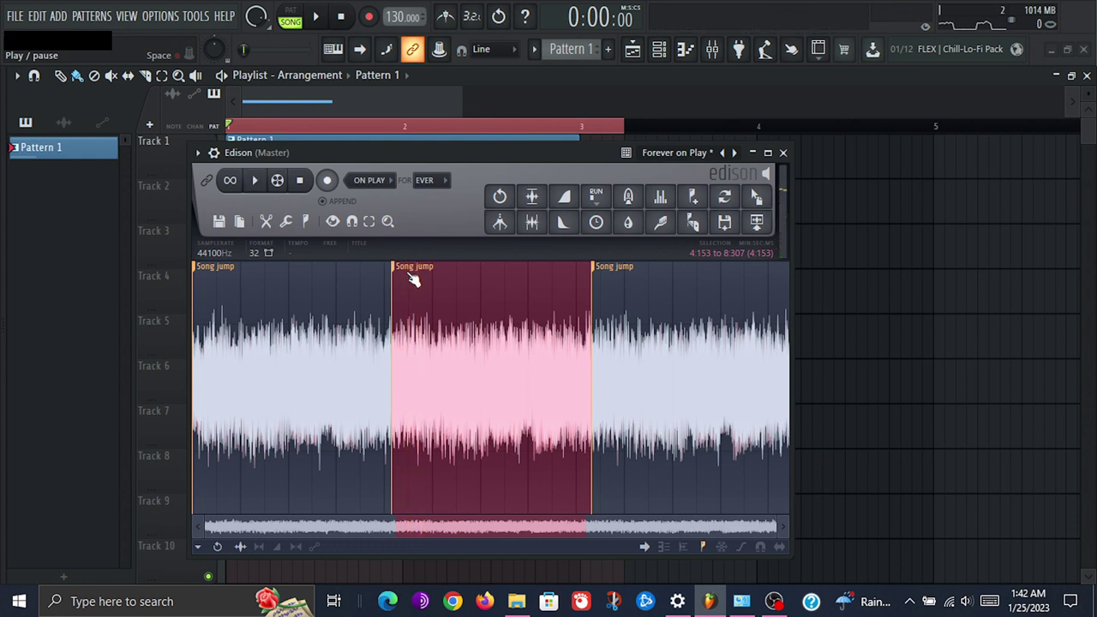
Delete the second Song jump section, audition the two remaining ones, and delete the last so only the first section is kept
key("Delete")
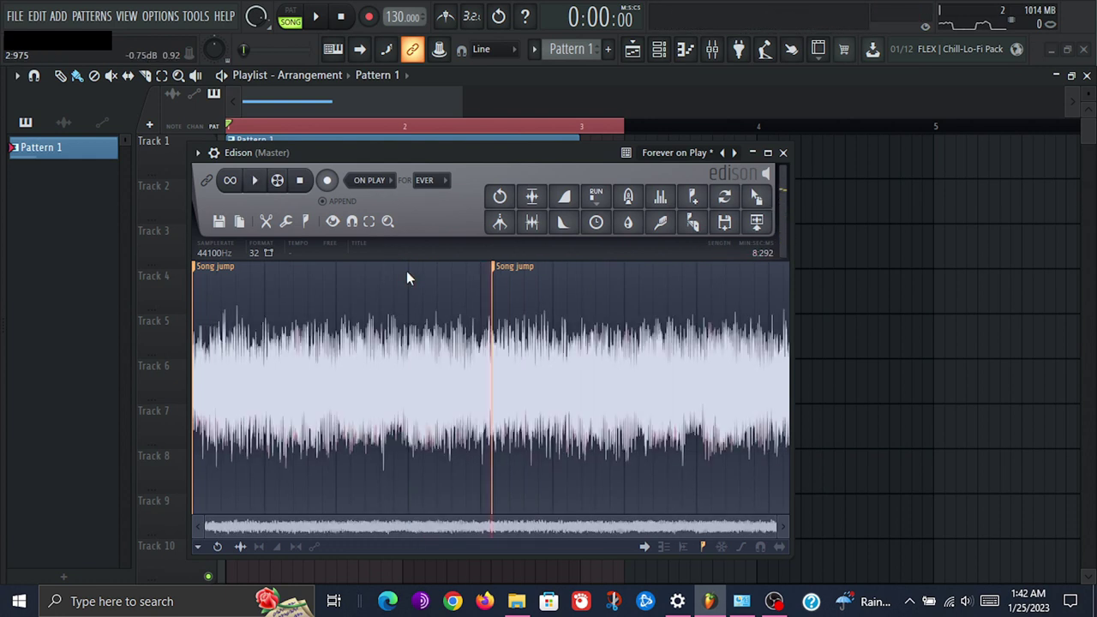
left_click(514, 267)
key("space")
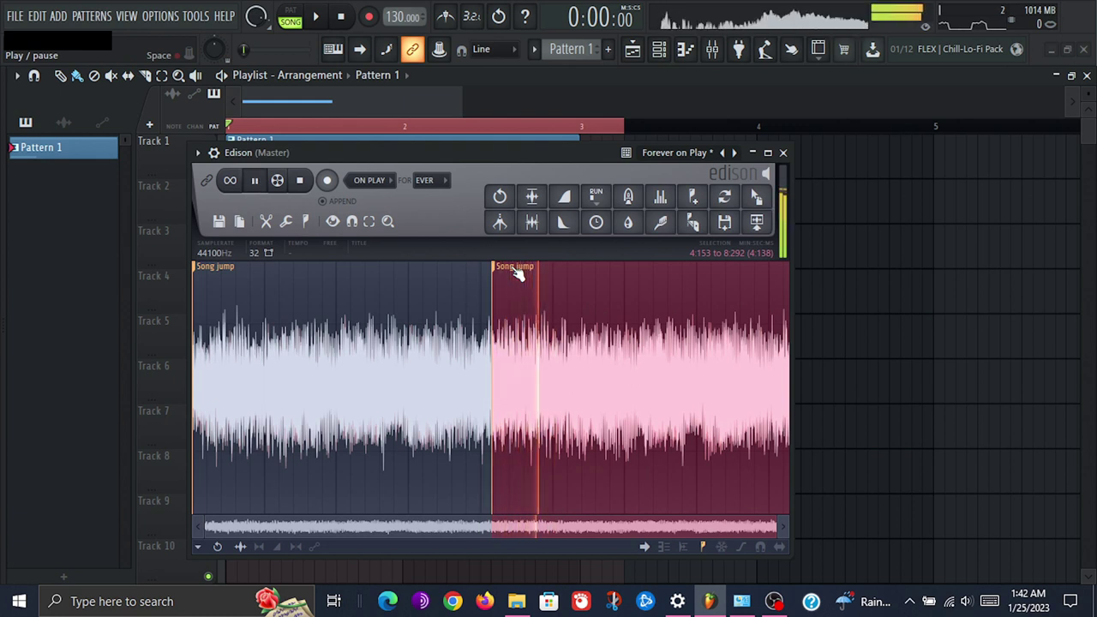
key("space")
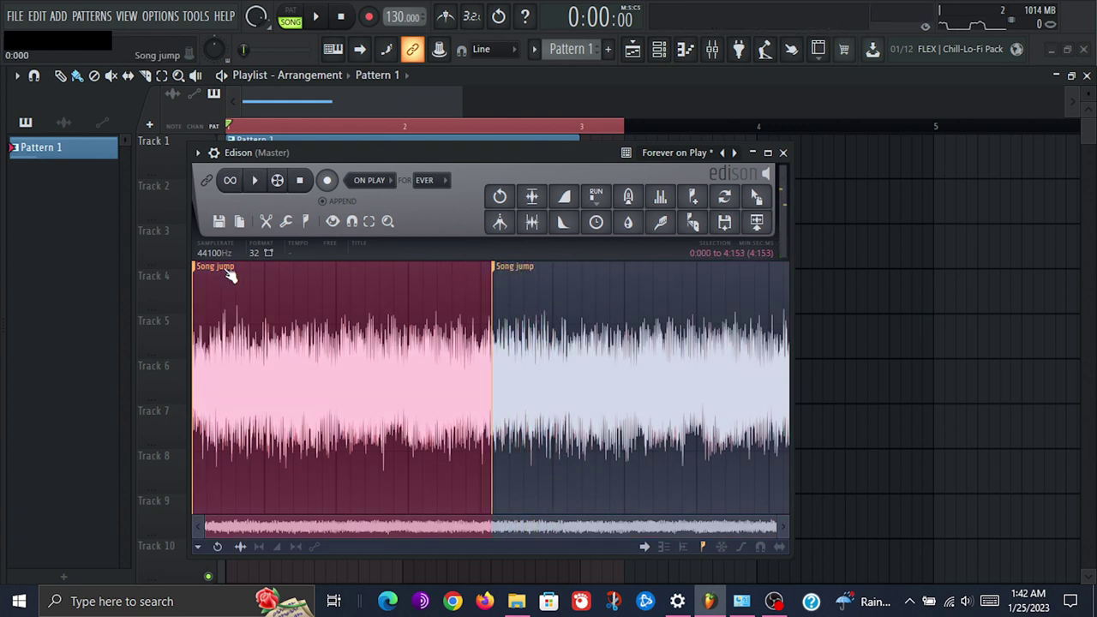
key("space")
key("Delete")
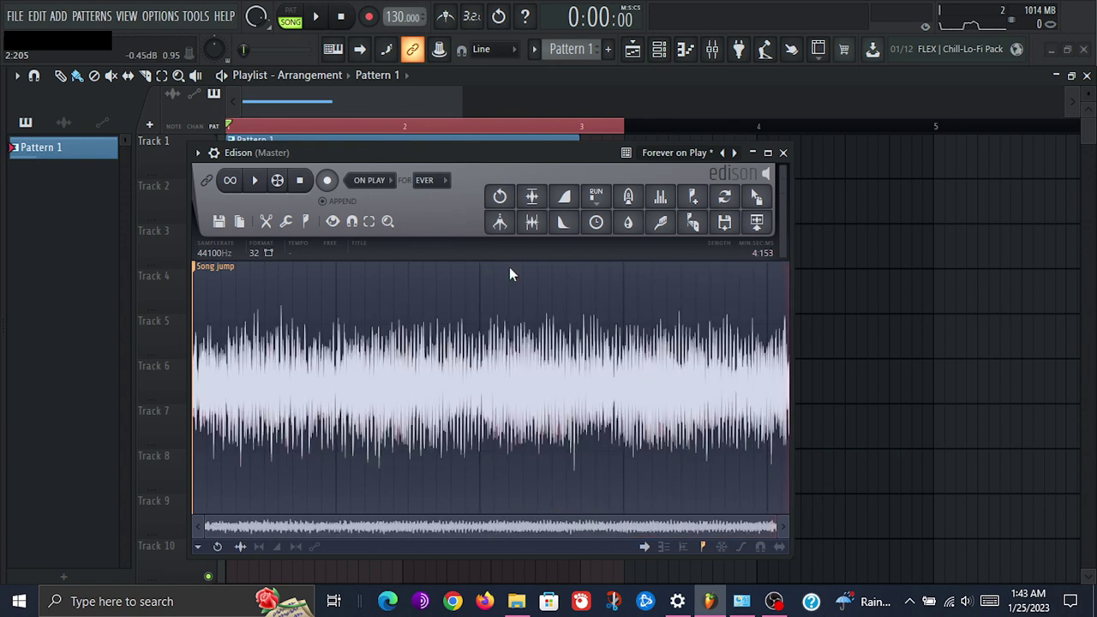
Normalize the remaining Edison recording and lower the system volume to 14
left_click(532, 199)
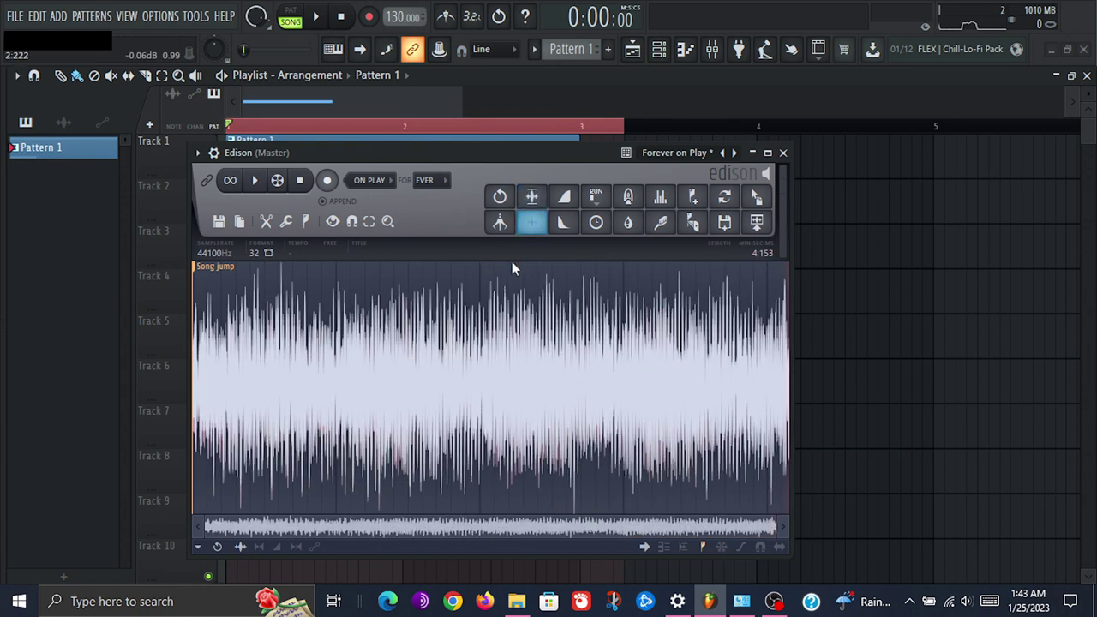
key("XF86AudioLowerVolume")
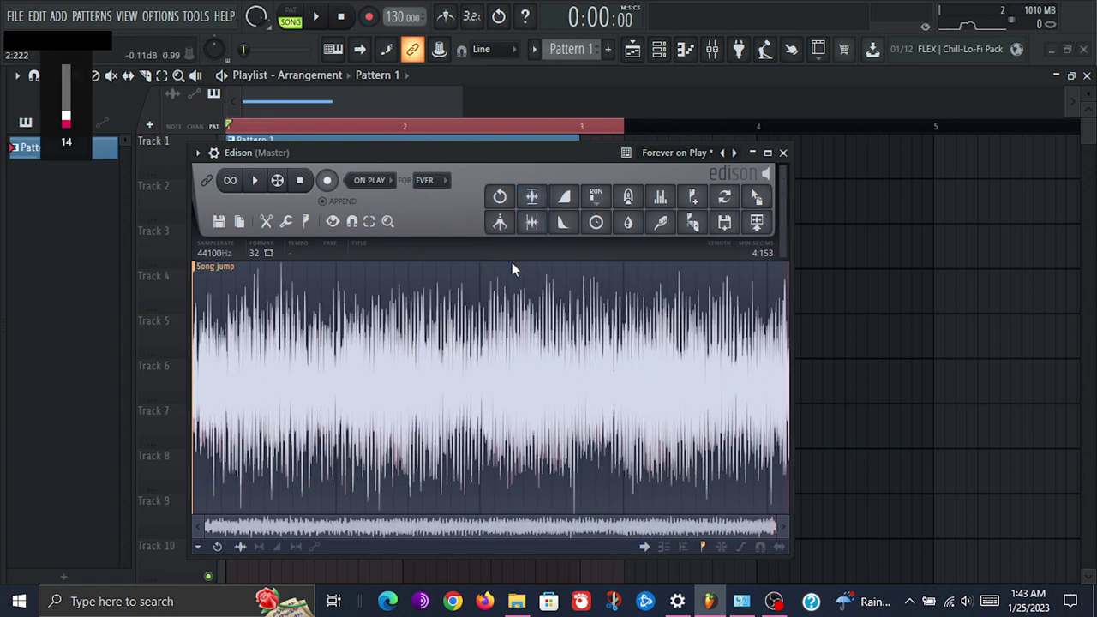
Play the normalized recording in a loop and scrub its playback at 0.8x speed
key("space")
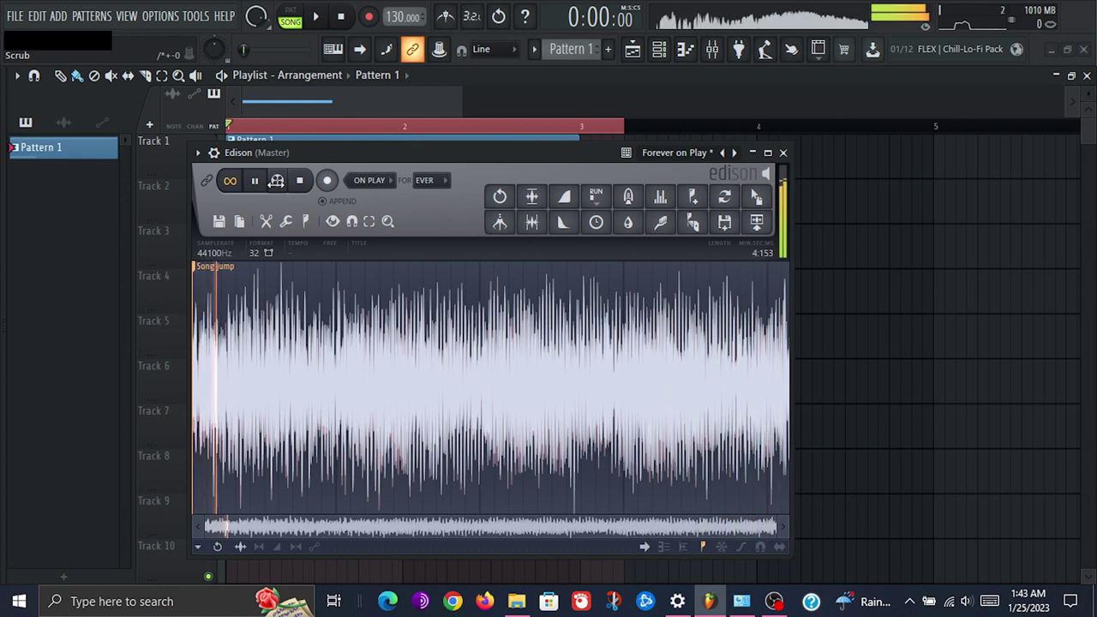
left_click(274, 180)
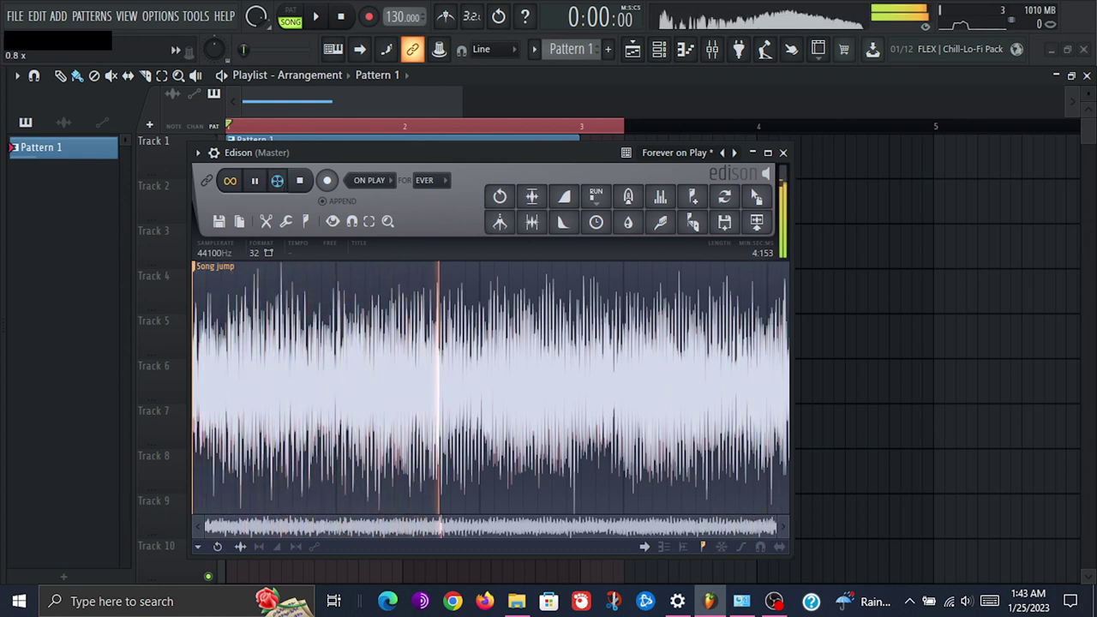